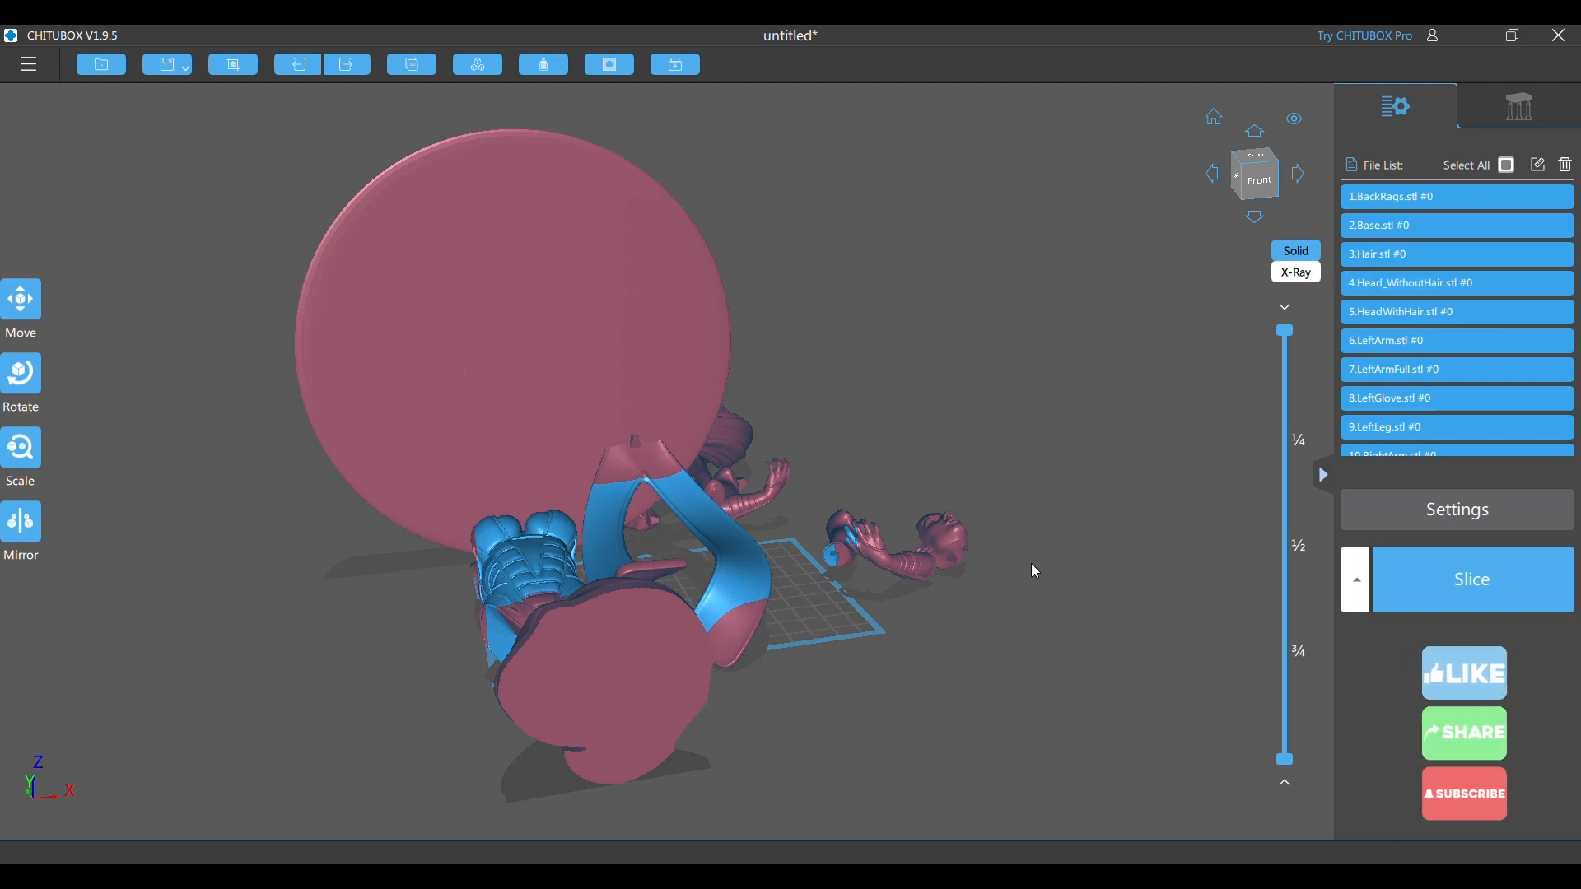
- Delete only the large round Base.stl disc from the loaded models
{"action": "right_click_drag", "start_coordinate": [1013, 611], "coordinate": [848, 459]}
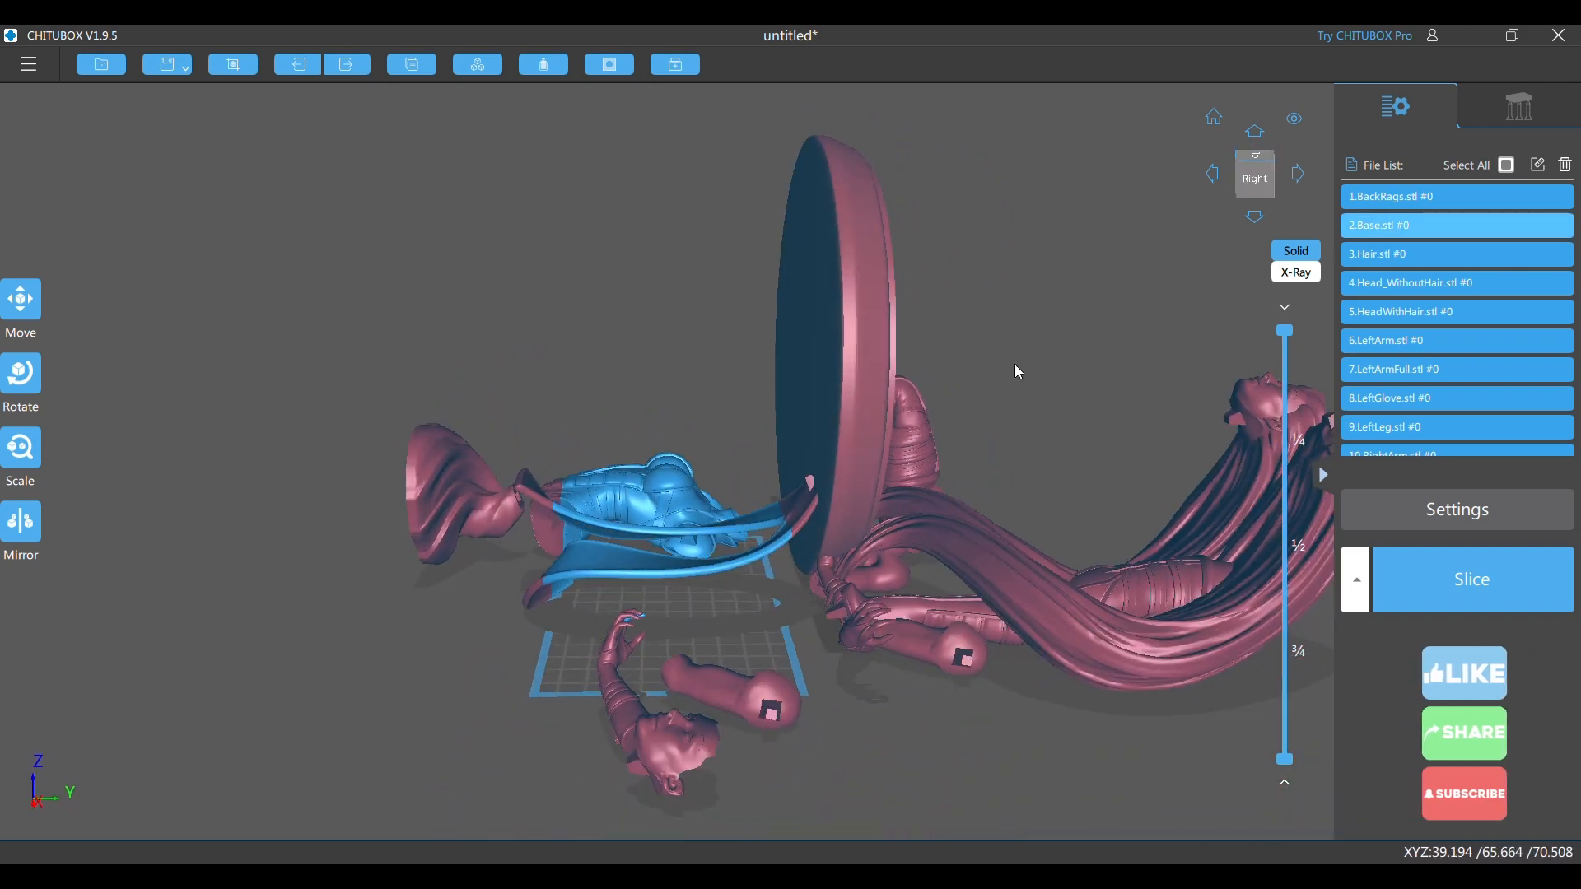
{"action": "left_click", "coordinate": [1506, 167]}
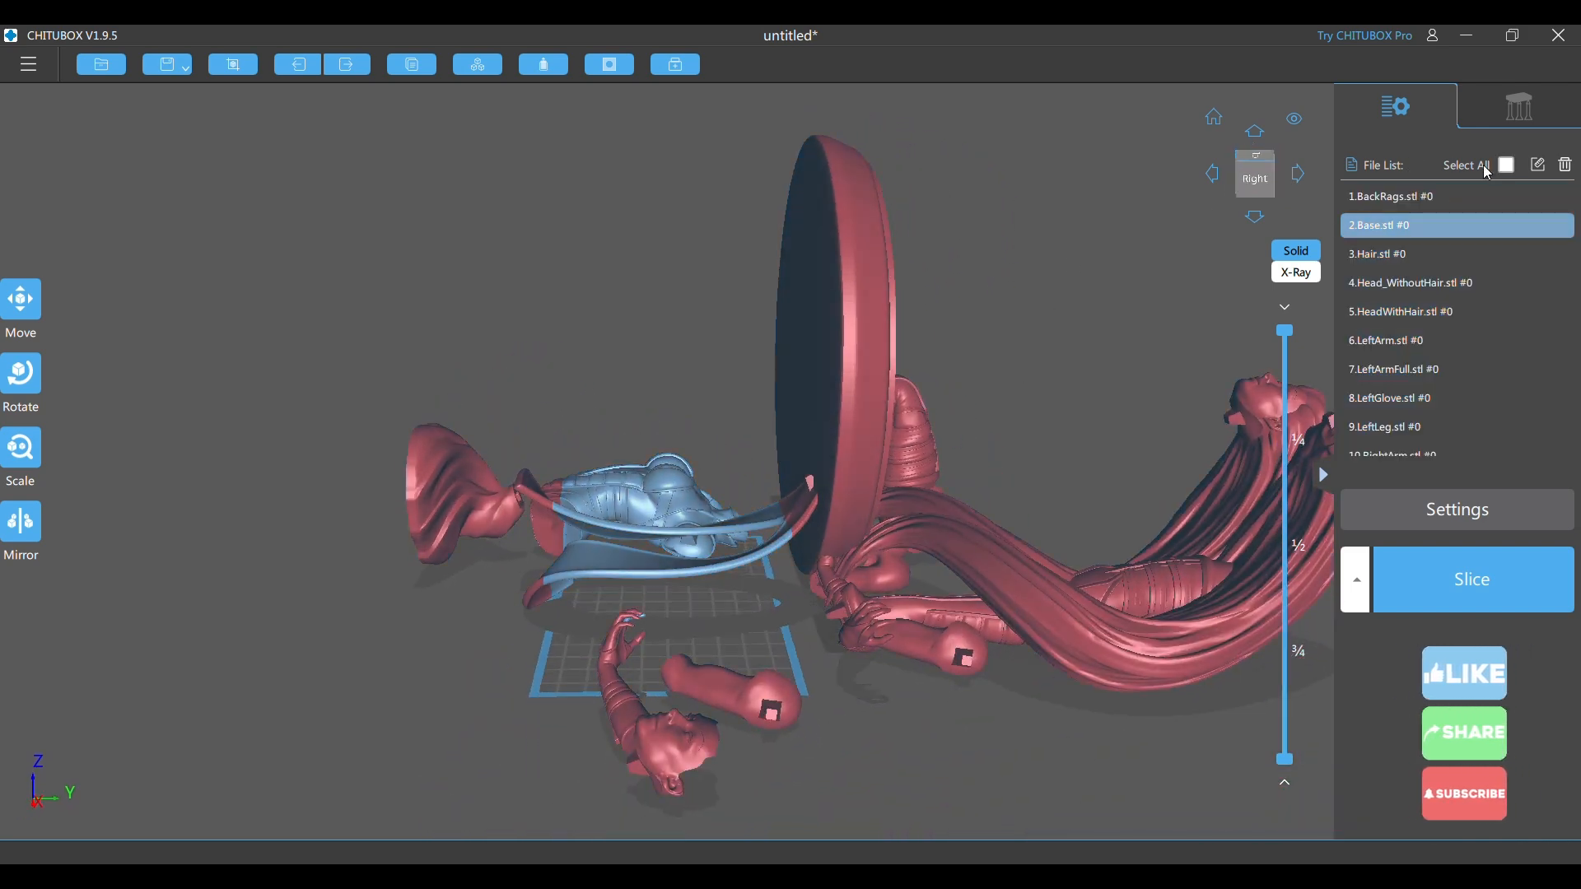
{"action": "left_click", "coordinate": [878, 316]}
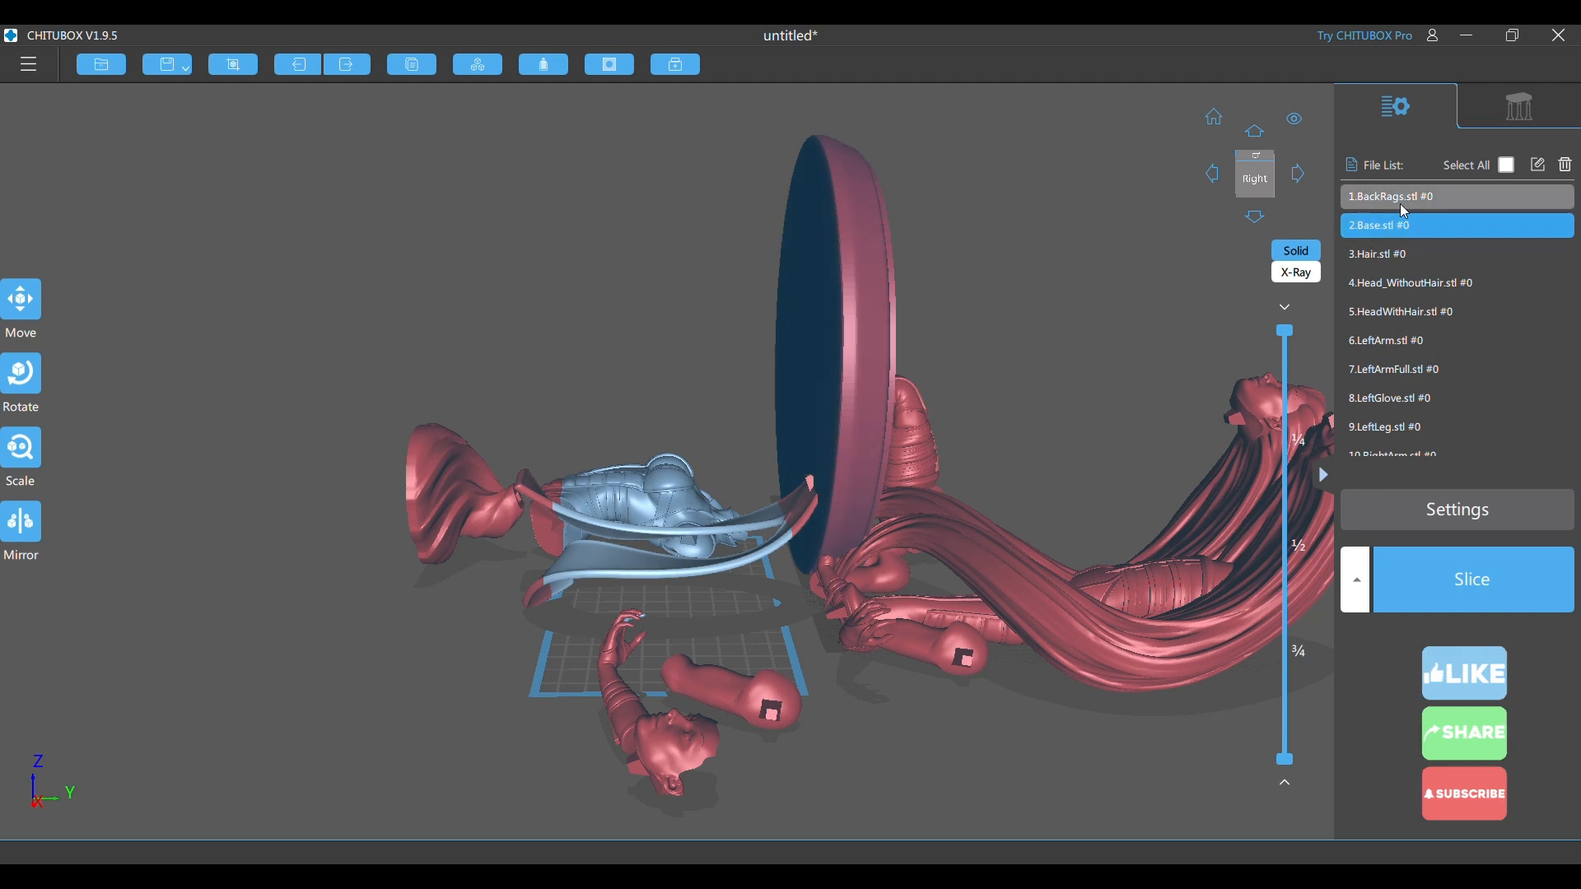
{"action": "left_click", "coordinate": [1569, 167]}
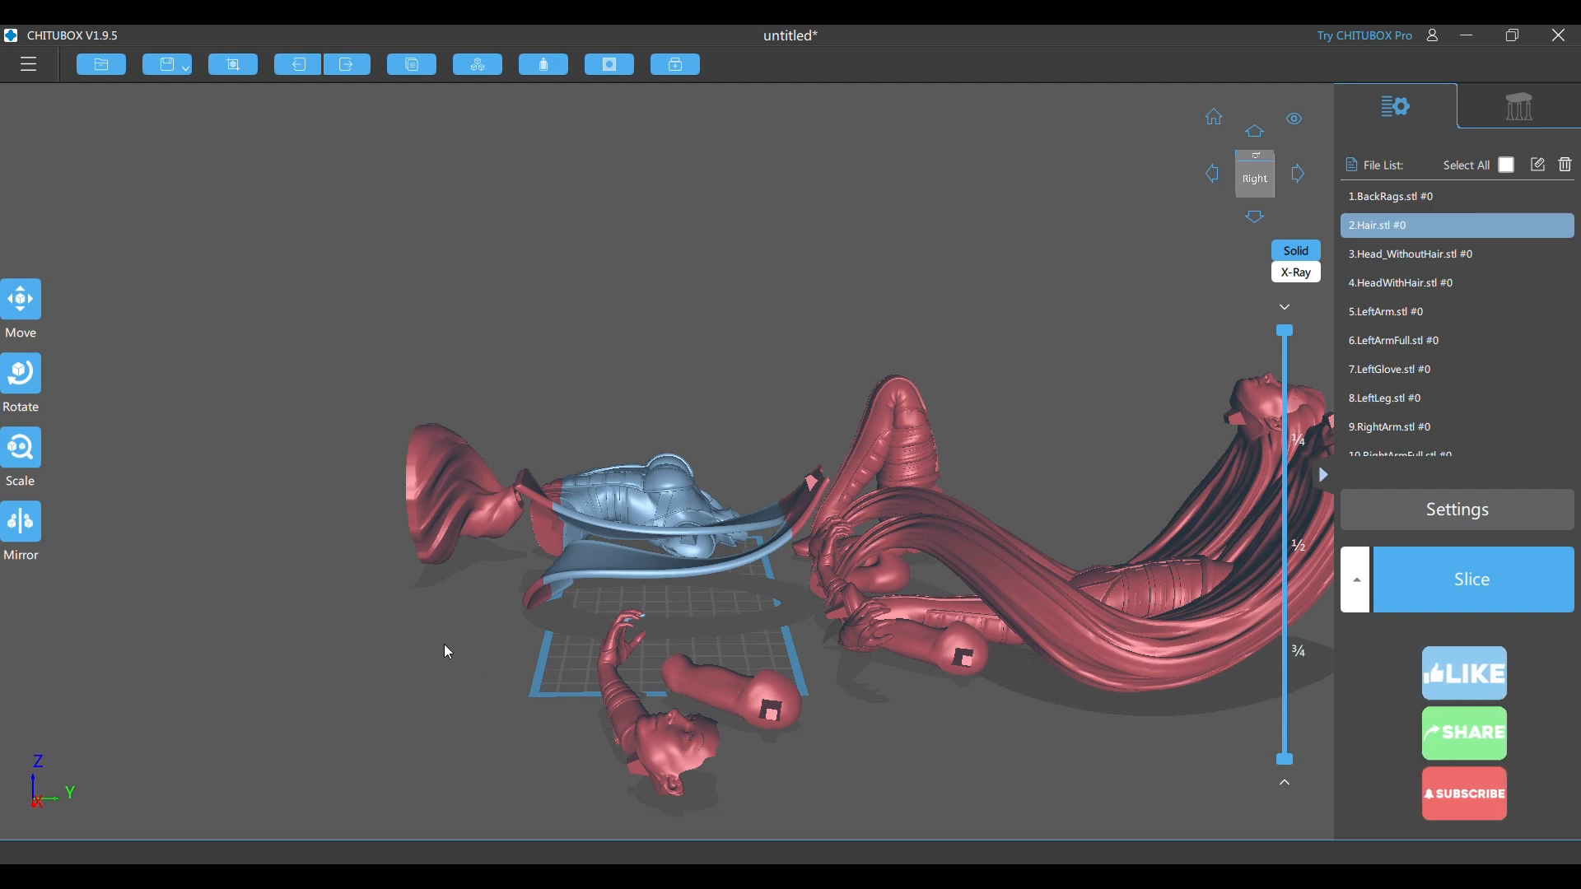
- Scale all loaded models uniformly to 90% with the ratio locked
{"action": "right_click_drag", "start_coordinate": [444, 645], "coordinate": [586, 590]}
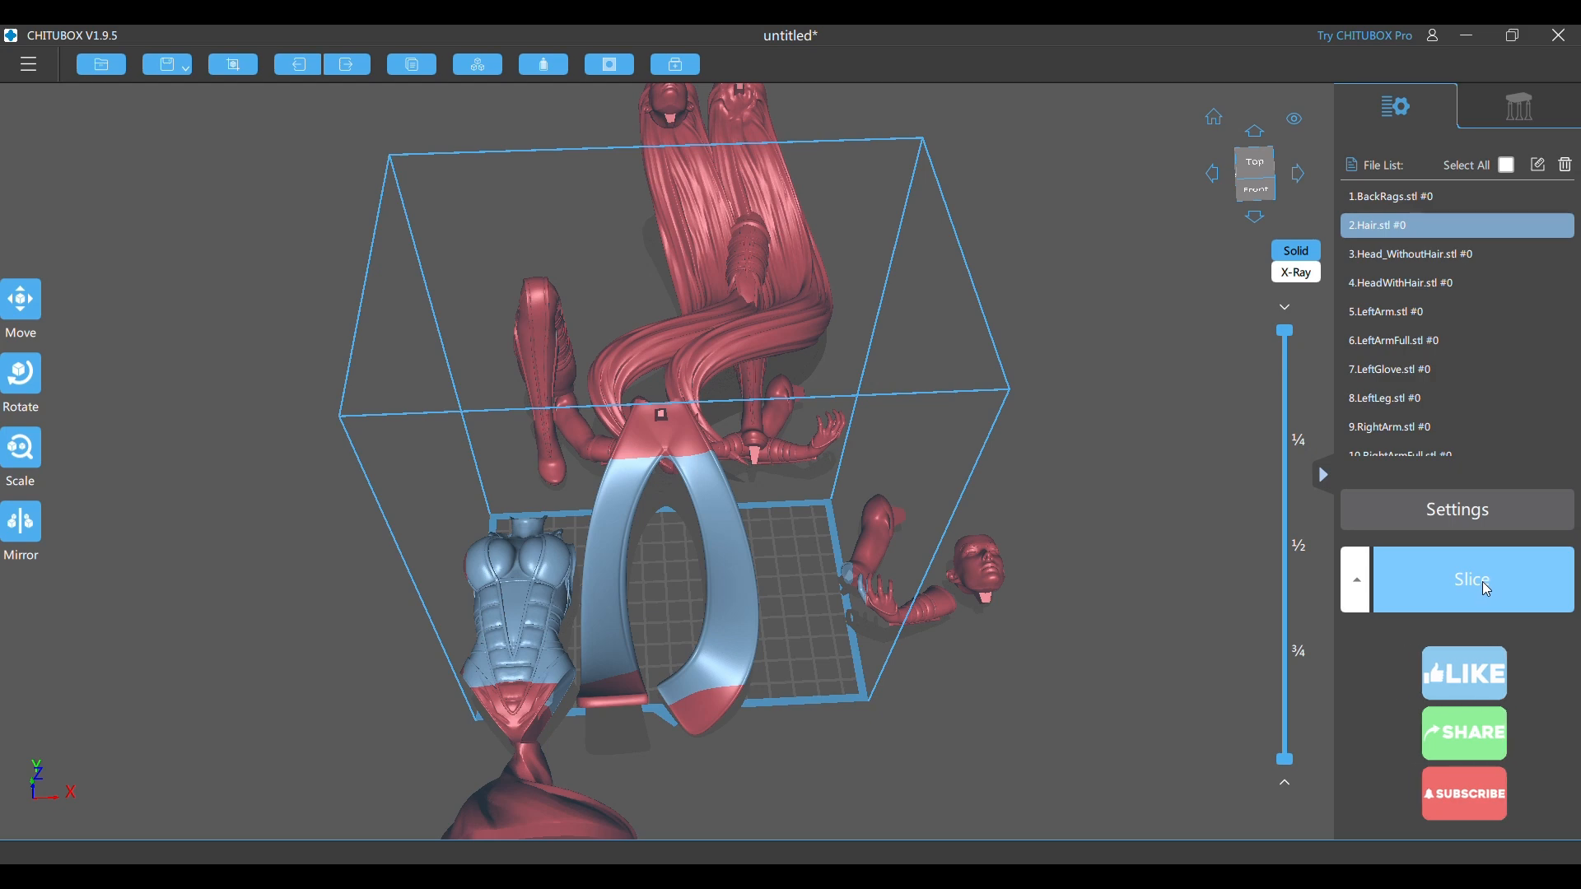
{"action": "left_click_drag", "start_coordinate": [1071, 560], "coordinate": [1051, 526]}
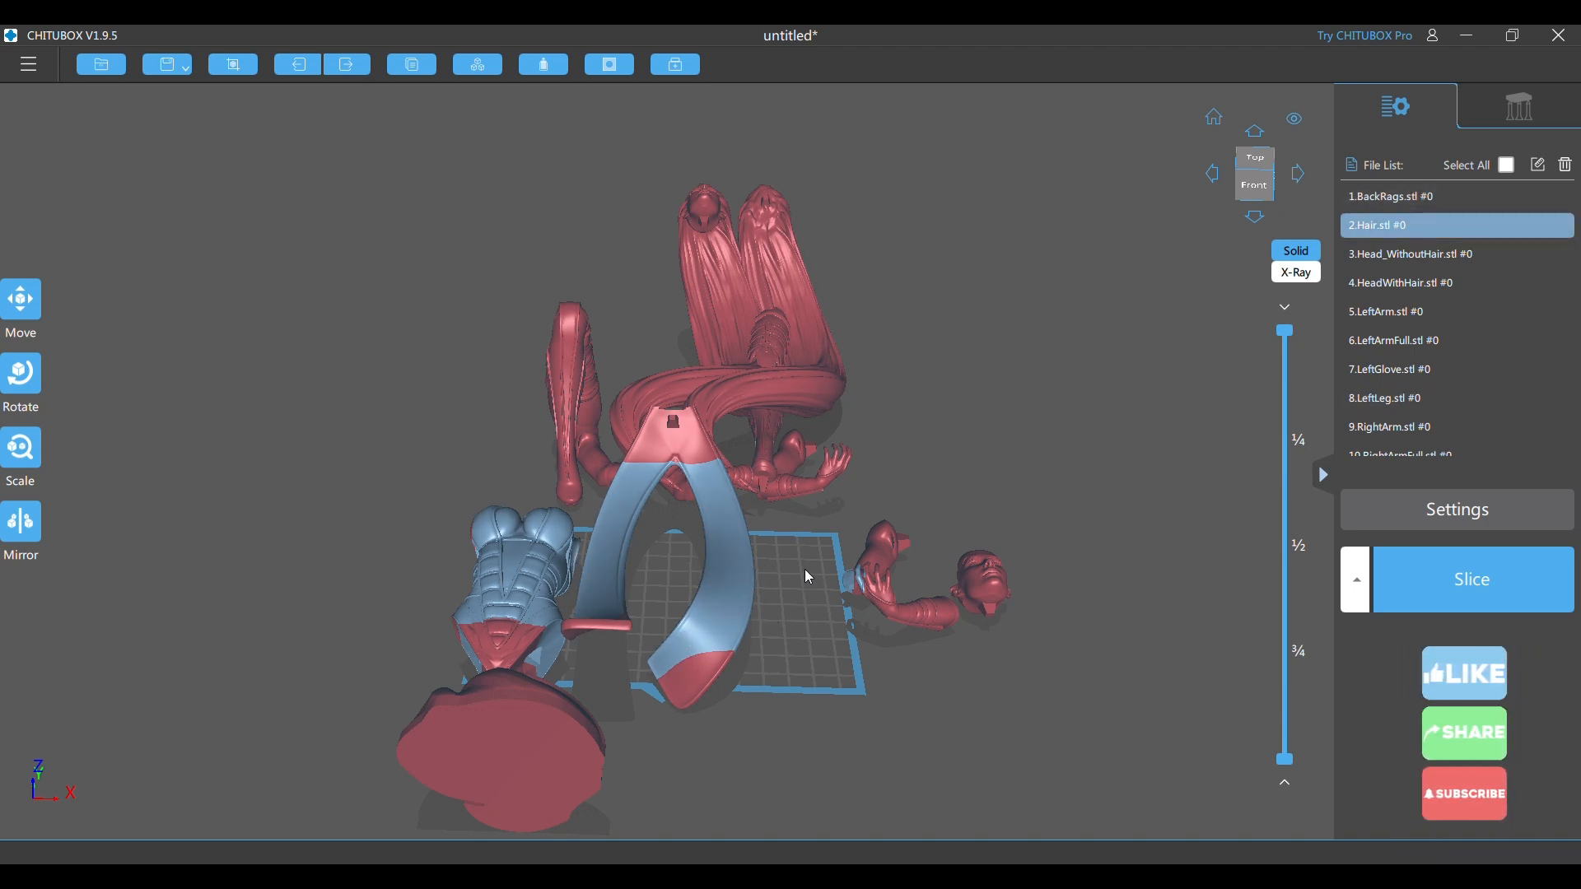
{"action": "left_click", "coordinate": [1507, 167]}
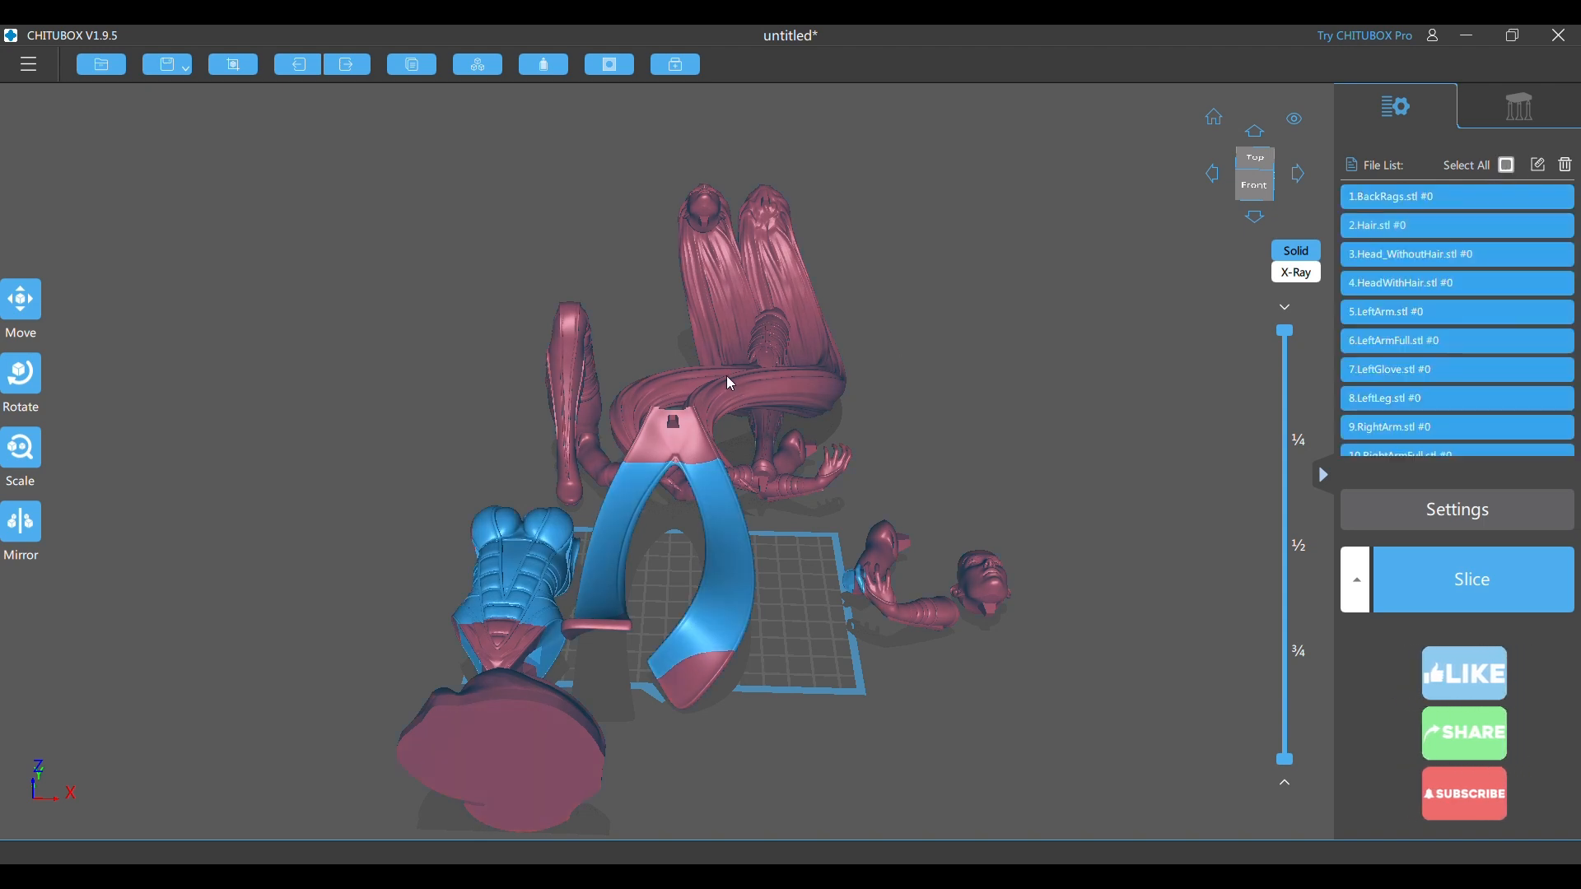
{"action": "left_click", "coordinate": [25, 451]}
{"action": "double_click", "coordinate": [175, 478]}
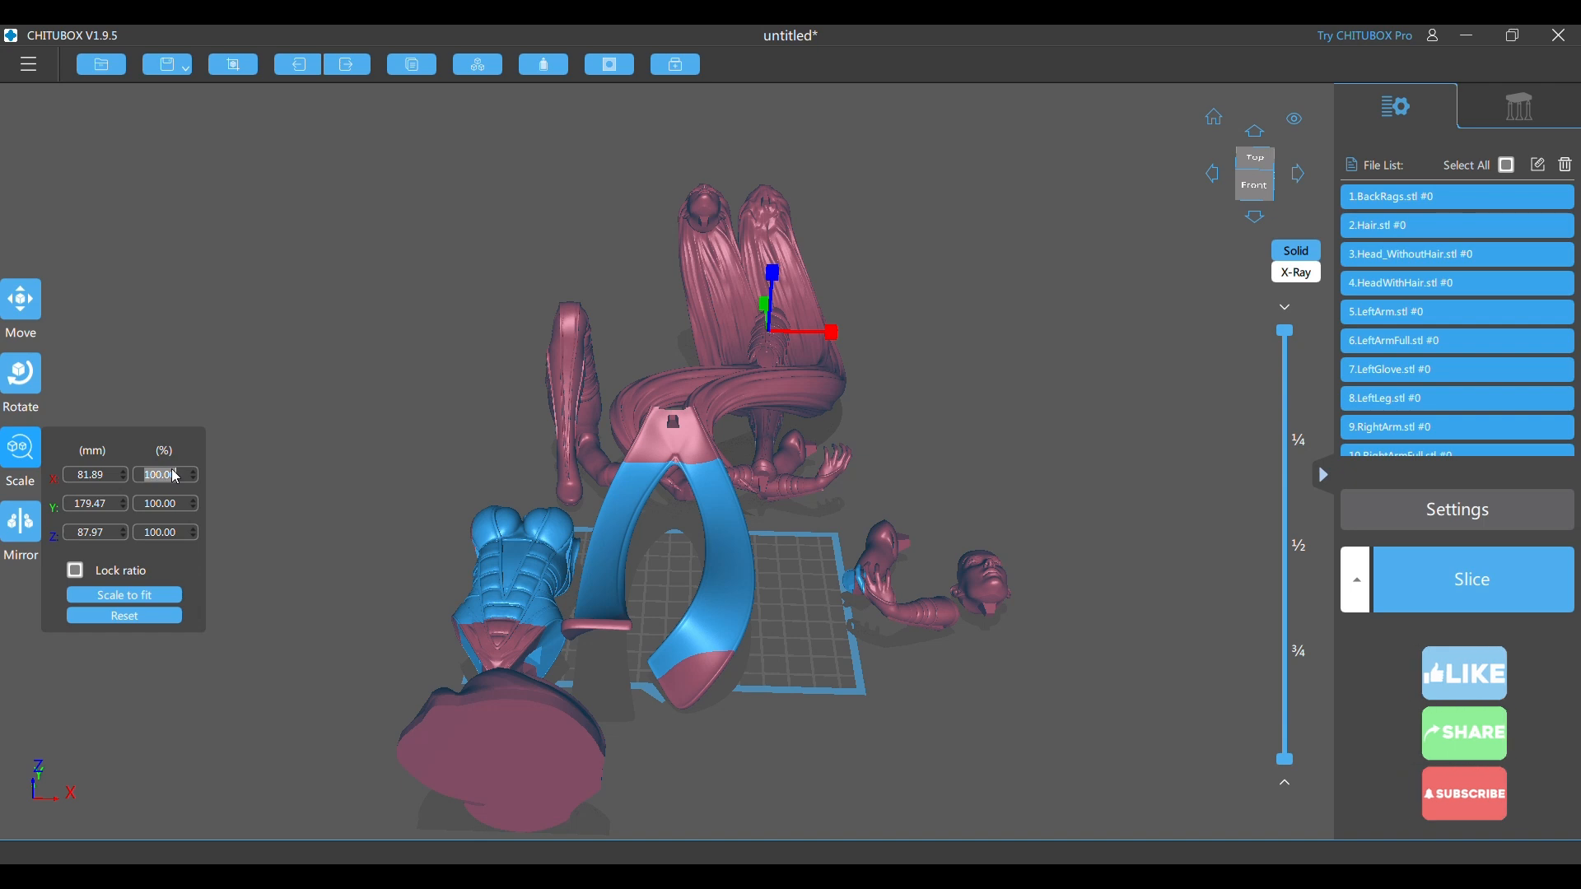
{"action": "type", "text": "90"}
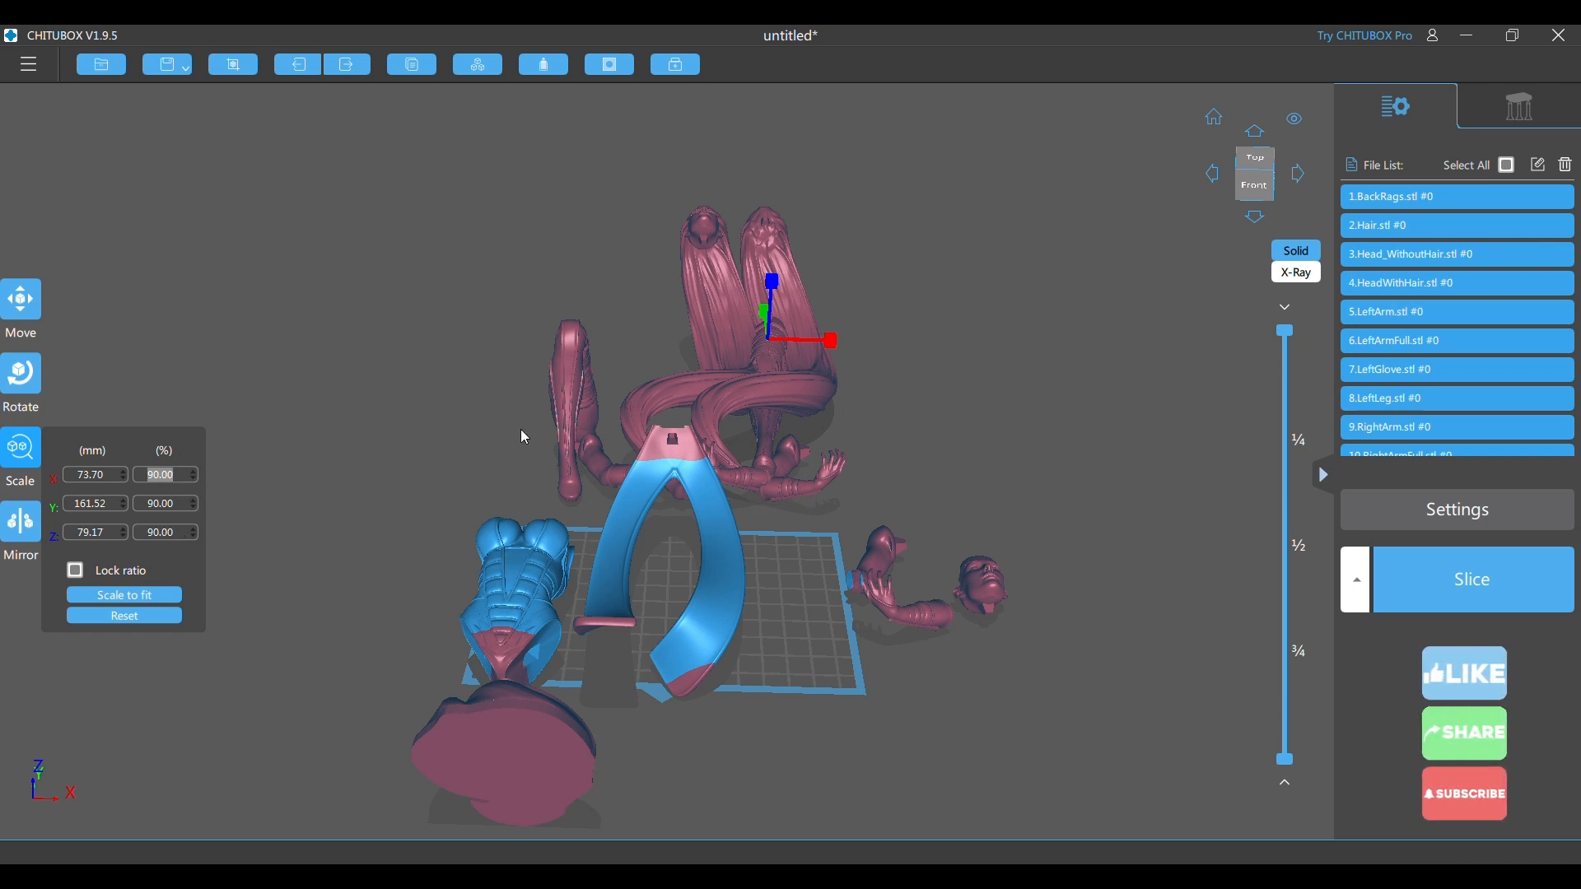
{"action": "left_click", "coordinate": [237, 355]}
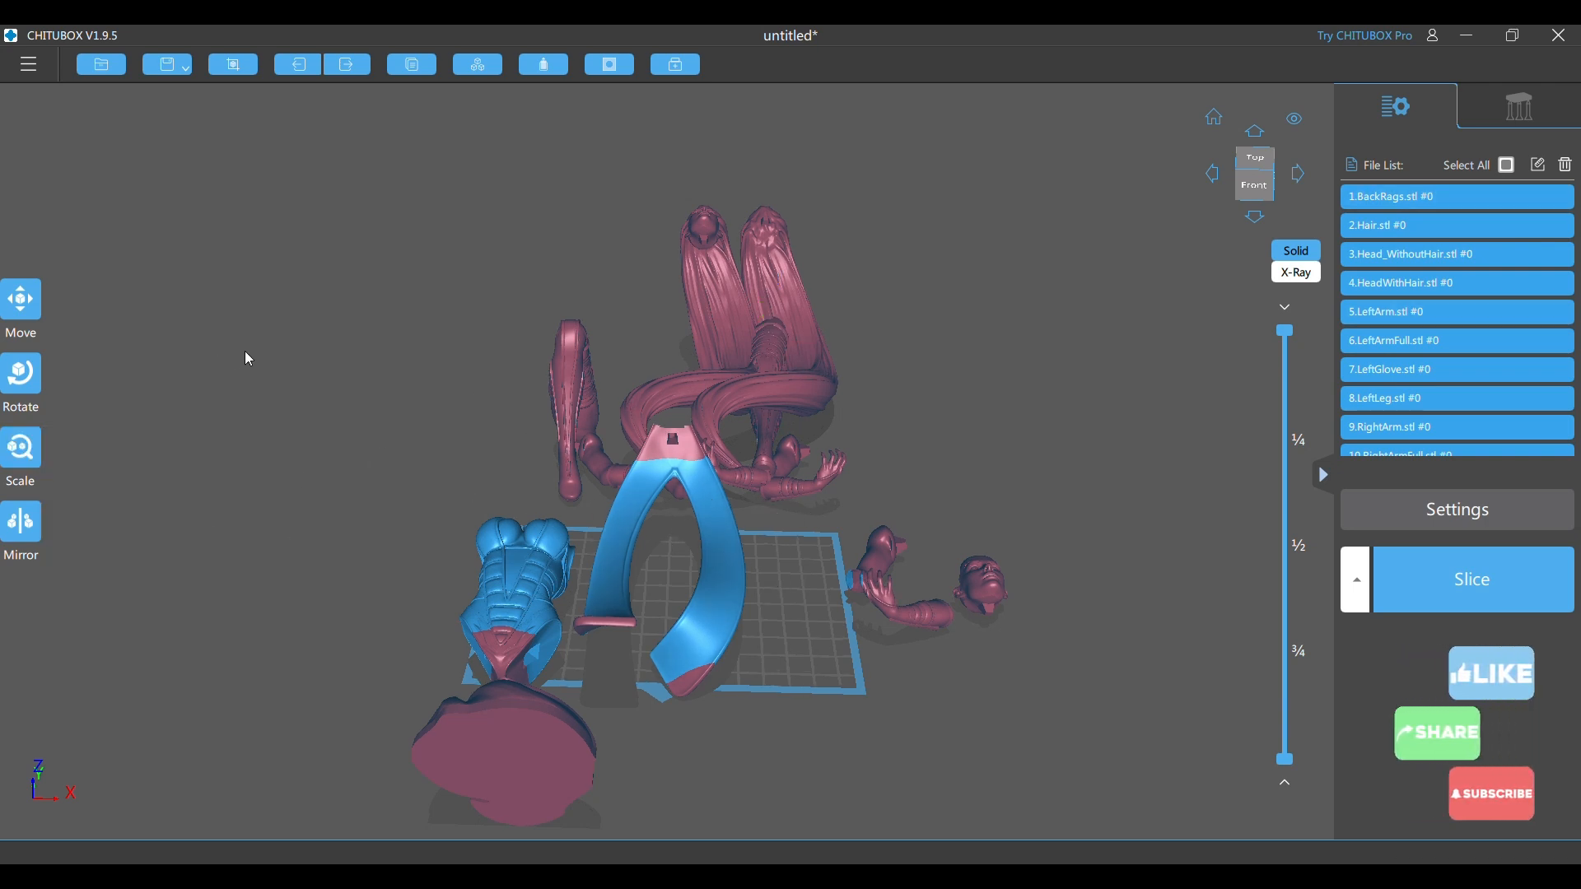
- Clear the build plate by moving the torso, back rags and wind piece off it, and spread the hair and leg models apart
{"action": "left_click", "coordinate": [34, 297]}
{"action": "mouse_move", "coordinate": [534, 580]}
{"action": "left_mouse_down"}
{"action": "mouse_move", "coordinate": [422, 564]}
{"action": "mouse_move", "coordinate": [556, 561]}
{"action": "mouse_move", "coordinate": [554, 581]}
{"action": "left_mouse_up"}
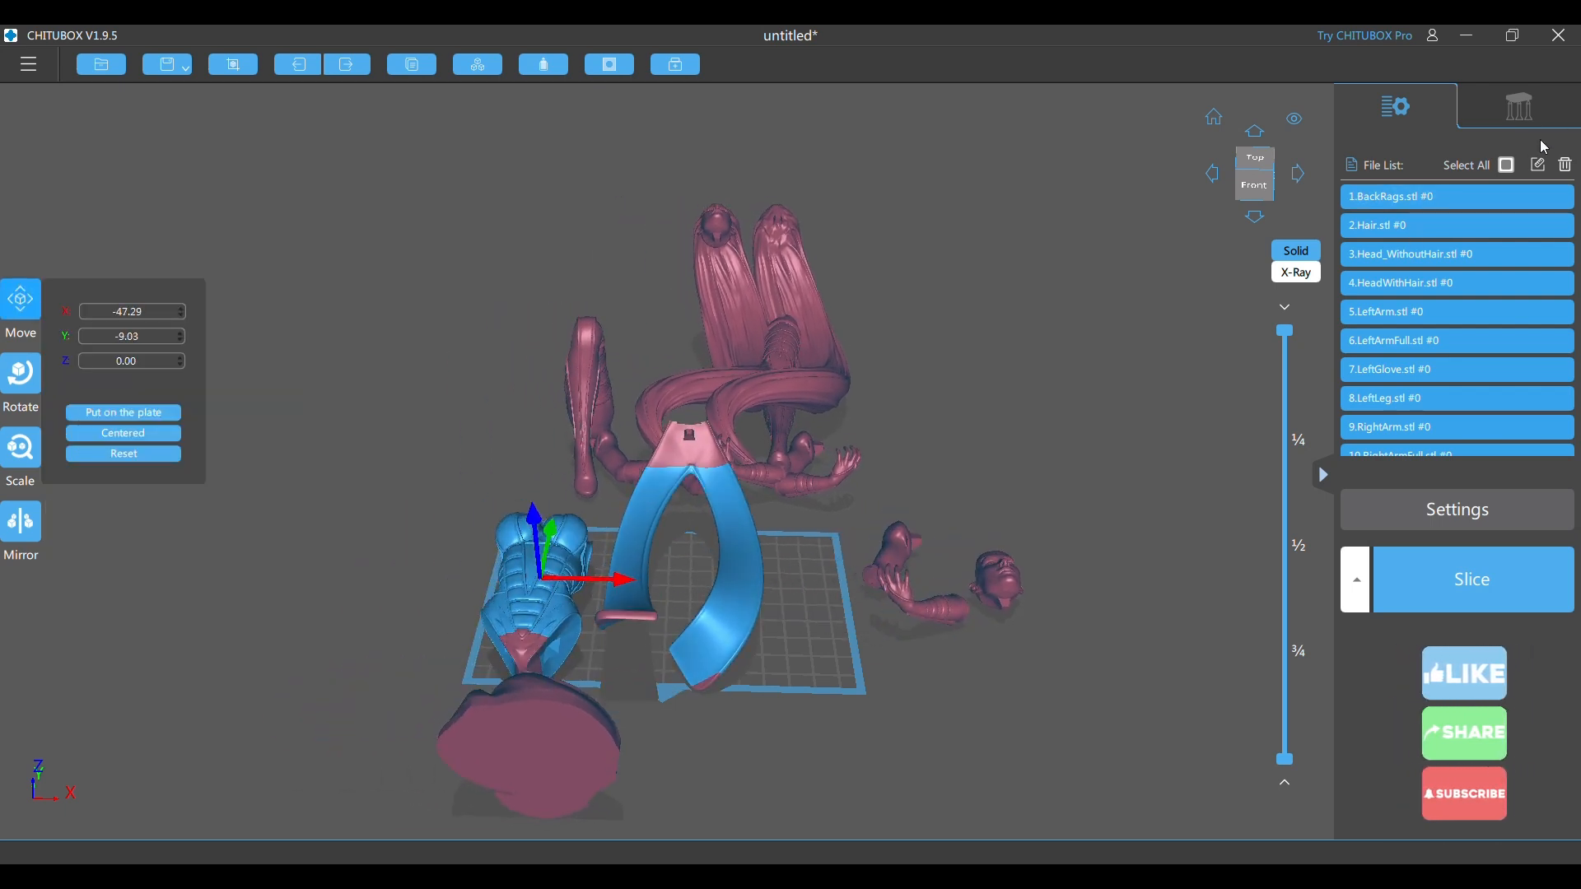
{"action": "left_click", "coordinate": [1507, 167]}
{"action": "left_click_drag", "start_coordinate": [531, 585], "coordinate": [332, 560]}
{"action": "left_click_drag", "start_coordinate": [624, 542], "coordinate": [991, 437]}
{"action": "left_click_drag", "start_coordinate": [566, 726], "coordinate": [690, 750]}
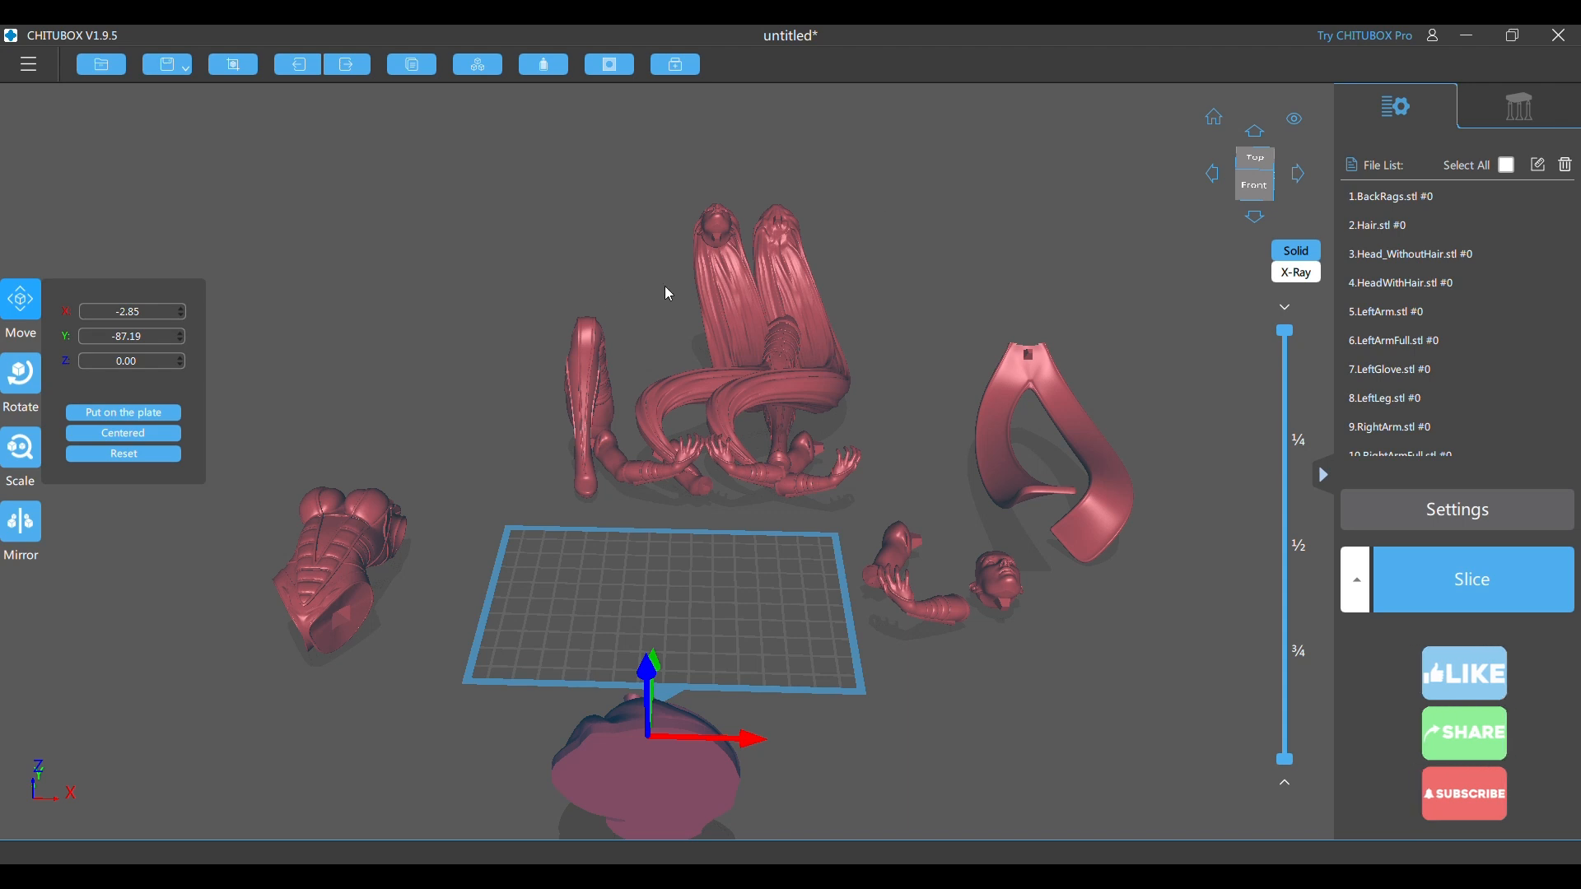
{"action": "left_click_drag", "start_coordinate": [668, 294], "coordinate": [567, 411]}
{"action": "left_click_drag", "start_coordinate": [793, 375], "coordinate": [659, 311]}
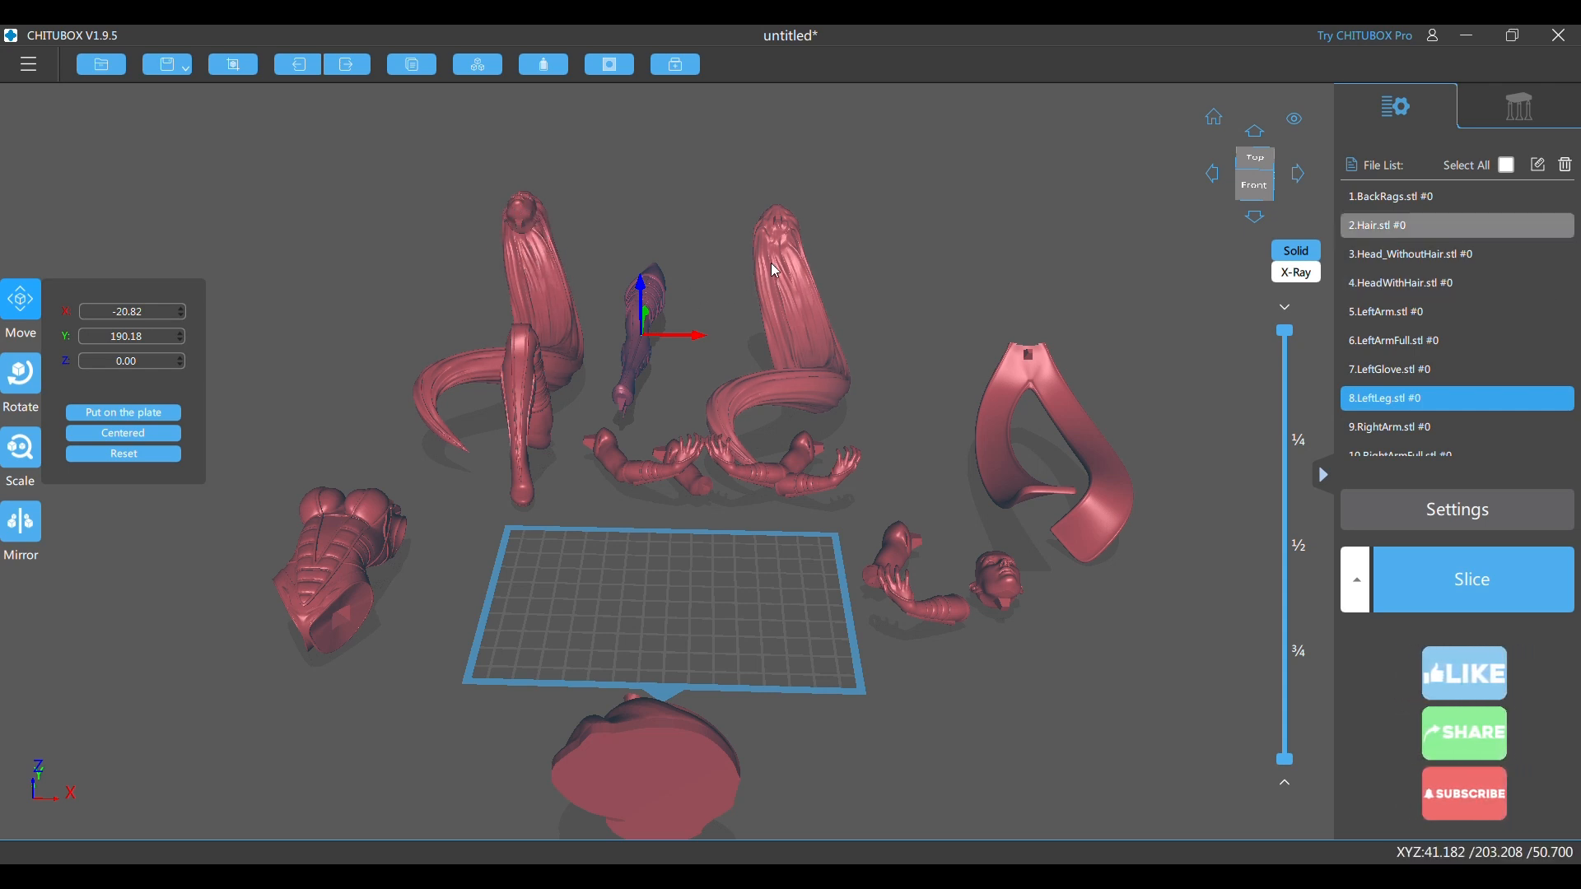
- Delete the separate Head_WithoutHair.stl and Hair.stl models, keeping the combined HeadWithHair.stl
{"action": "left_click", "coordinate": [1018, 588]}
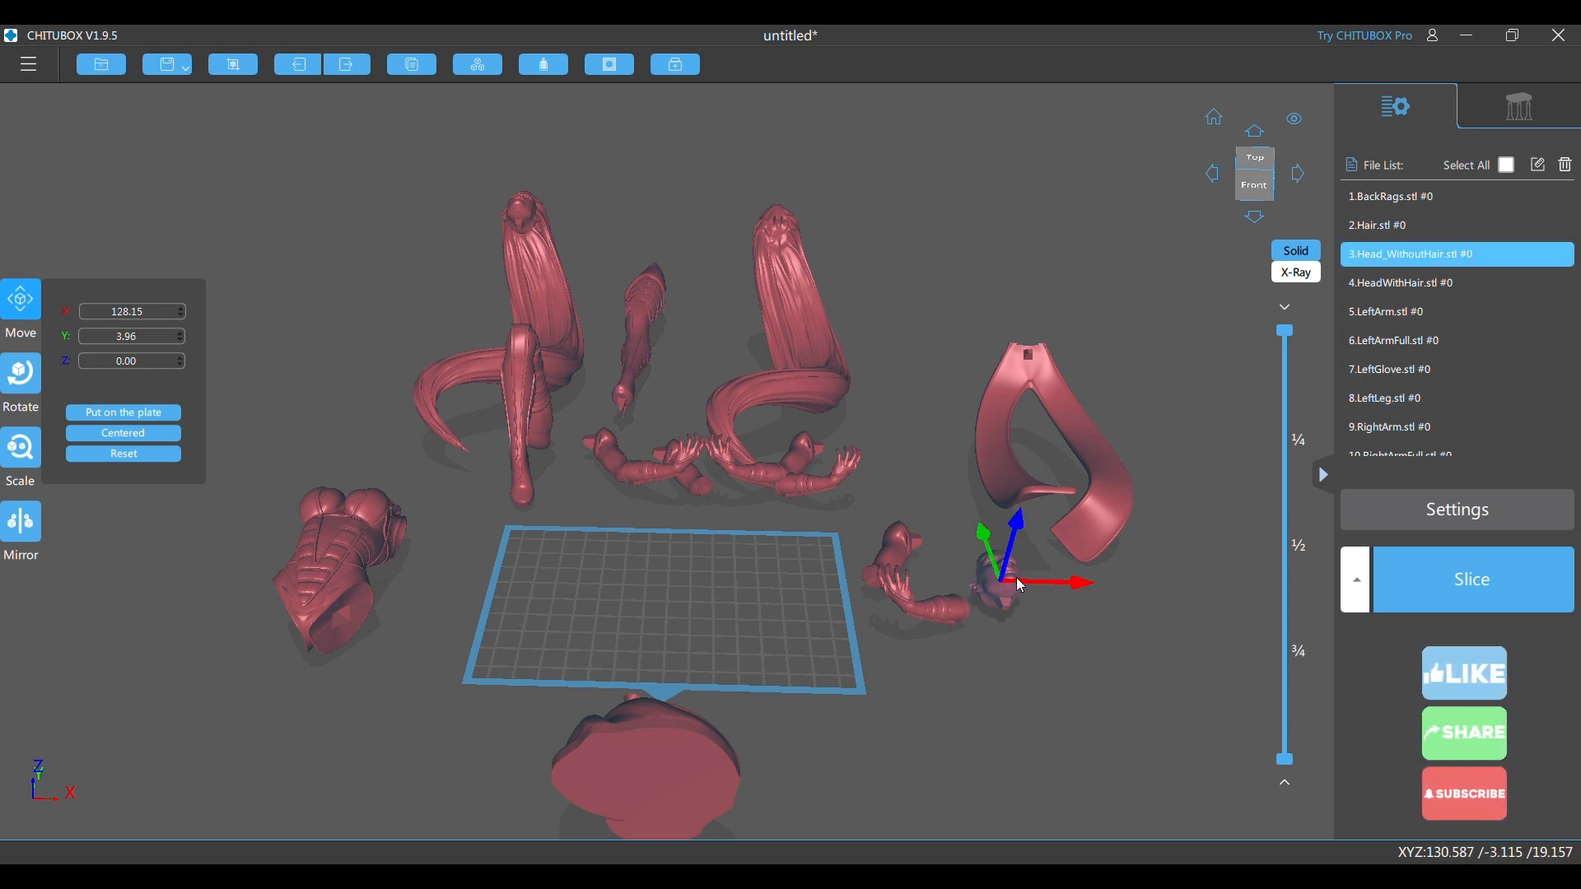
{"action": "left_click", "coordinate": [1568, 168]}
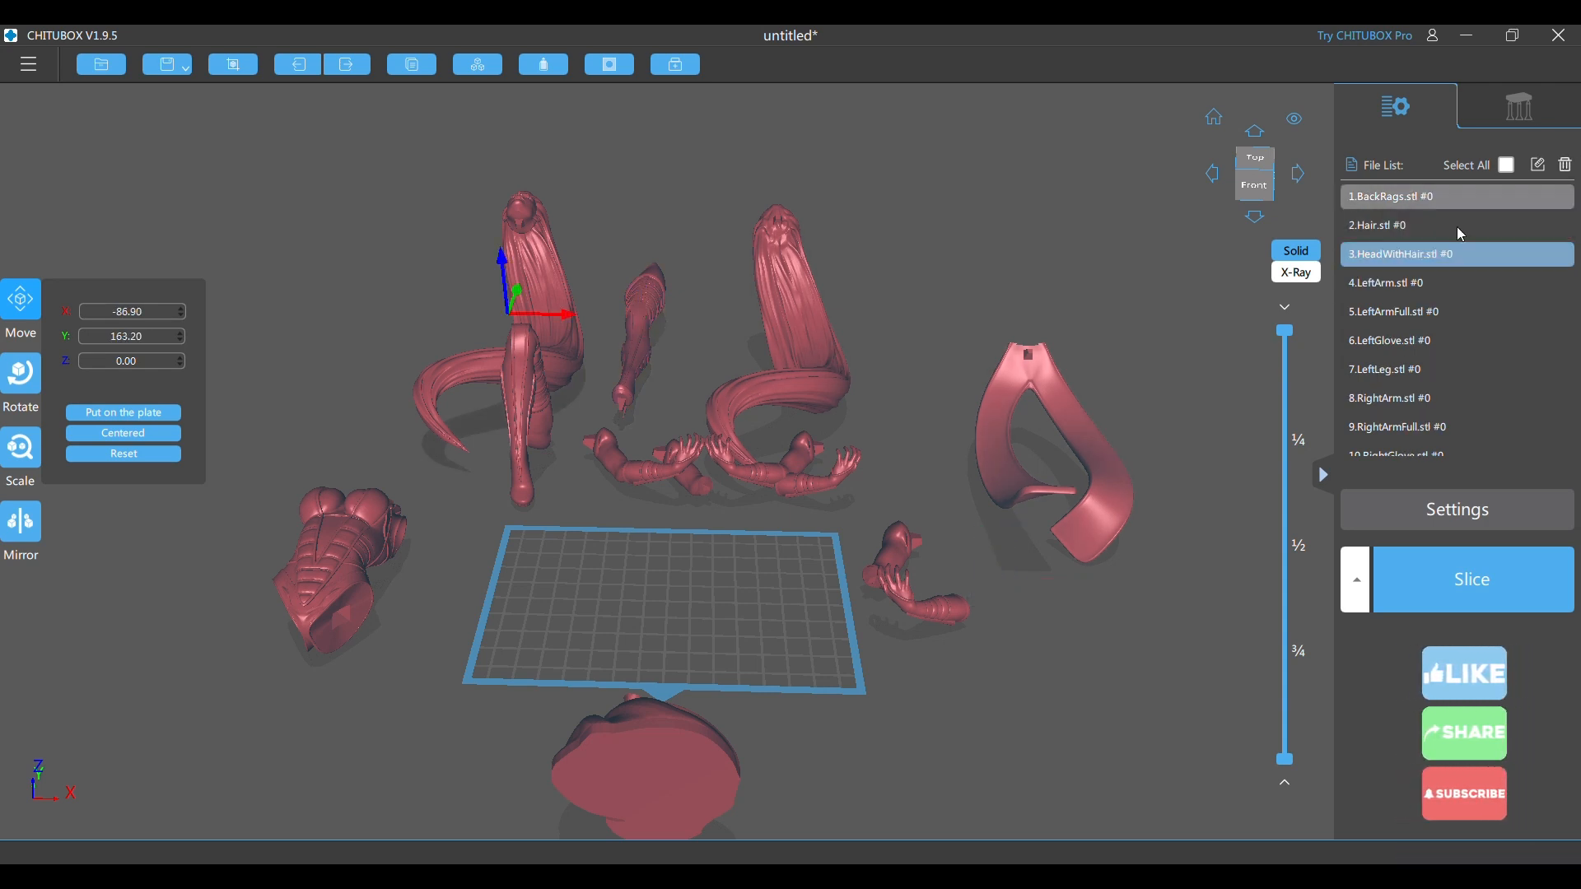
{"action": "left_click", "coordinate": [756, 307]}
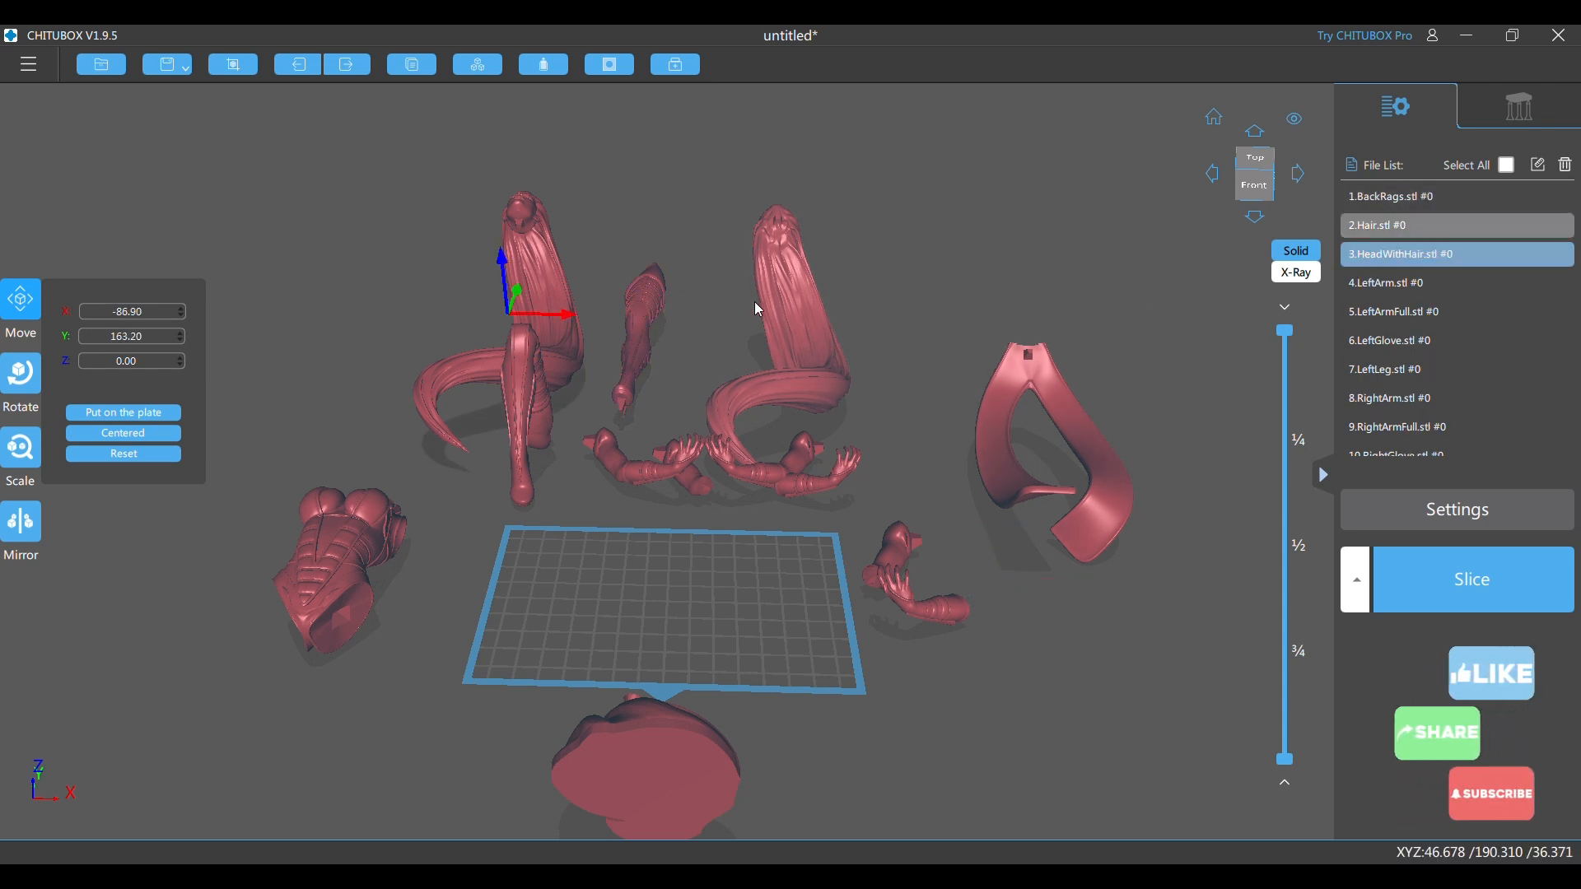
{"action": "left_click", "coordinate": [1568, 168]}
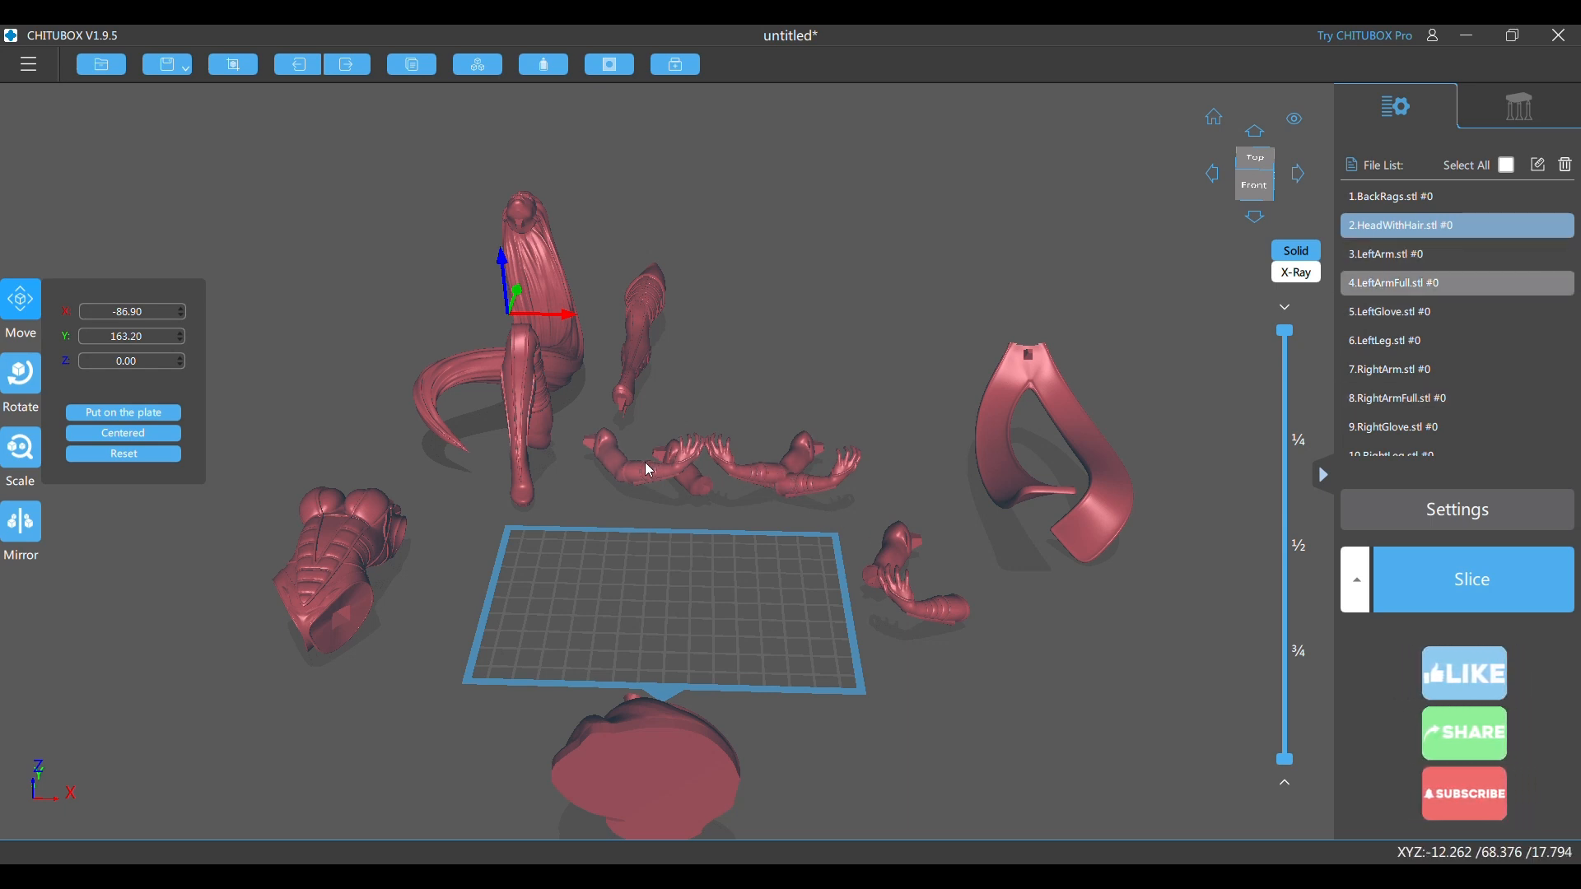
- Delete the split LeftArm.stl and LeftGlove.stl models, keeping LeftArmFull.stl
{"action": "left_click", "coordinate": [706, 485]}
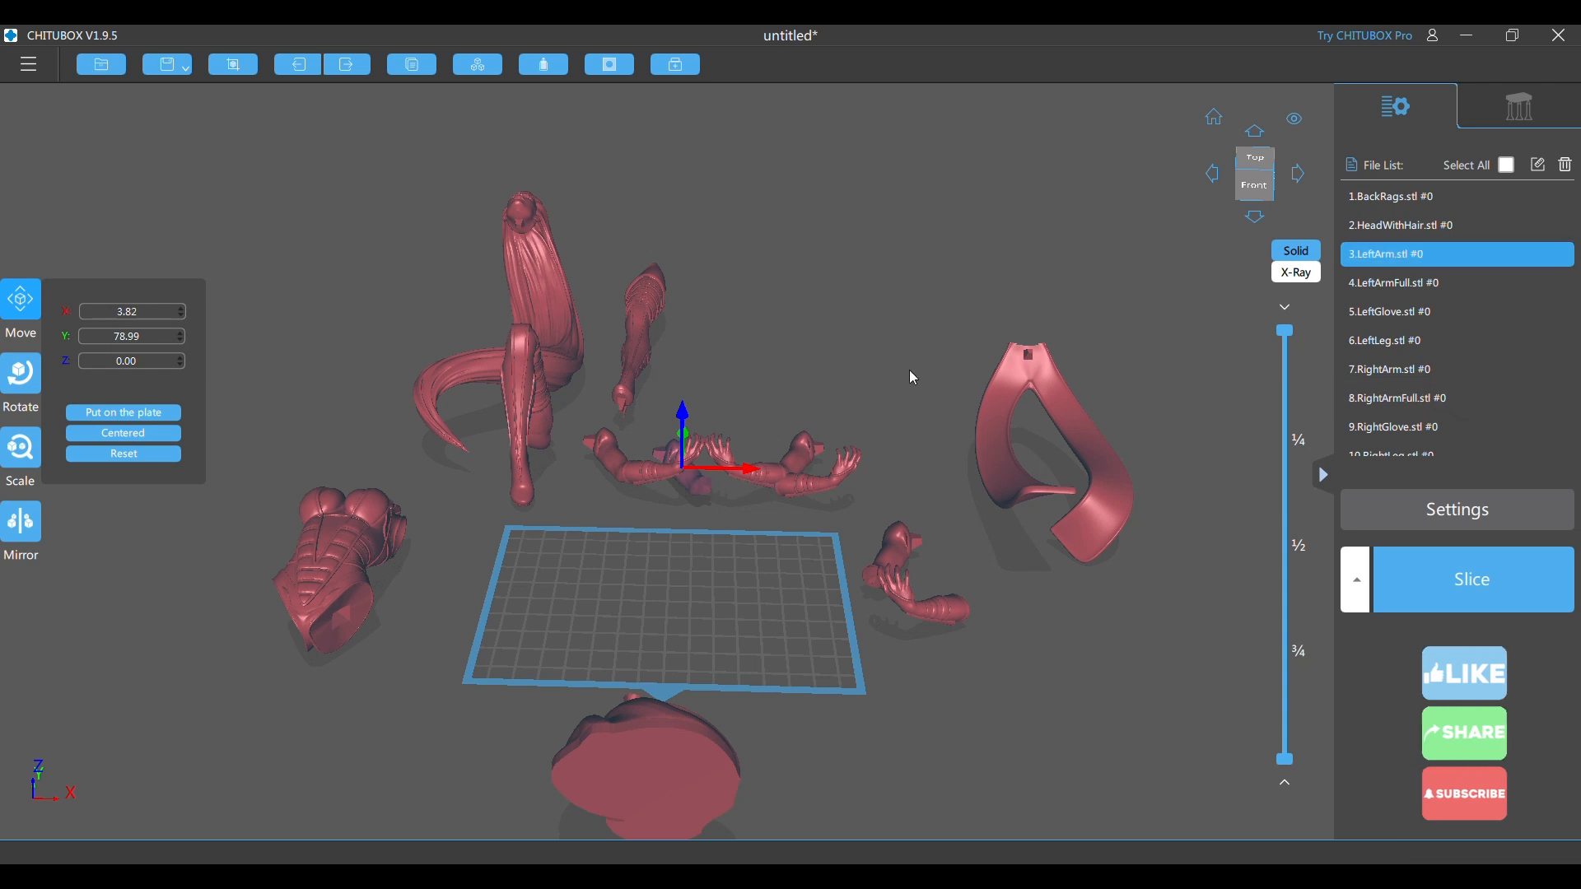
{"action": "key", "text": "Delete"}
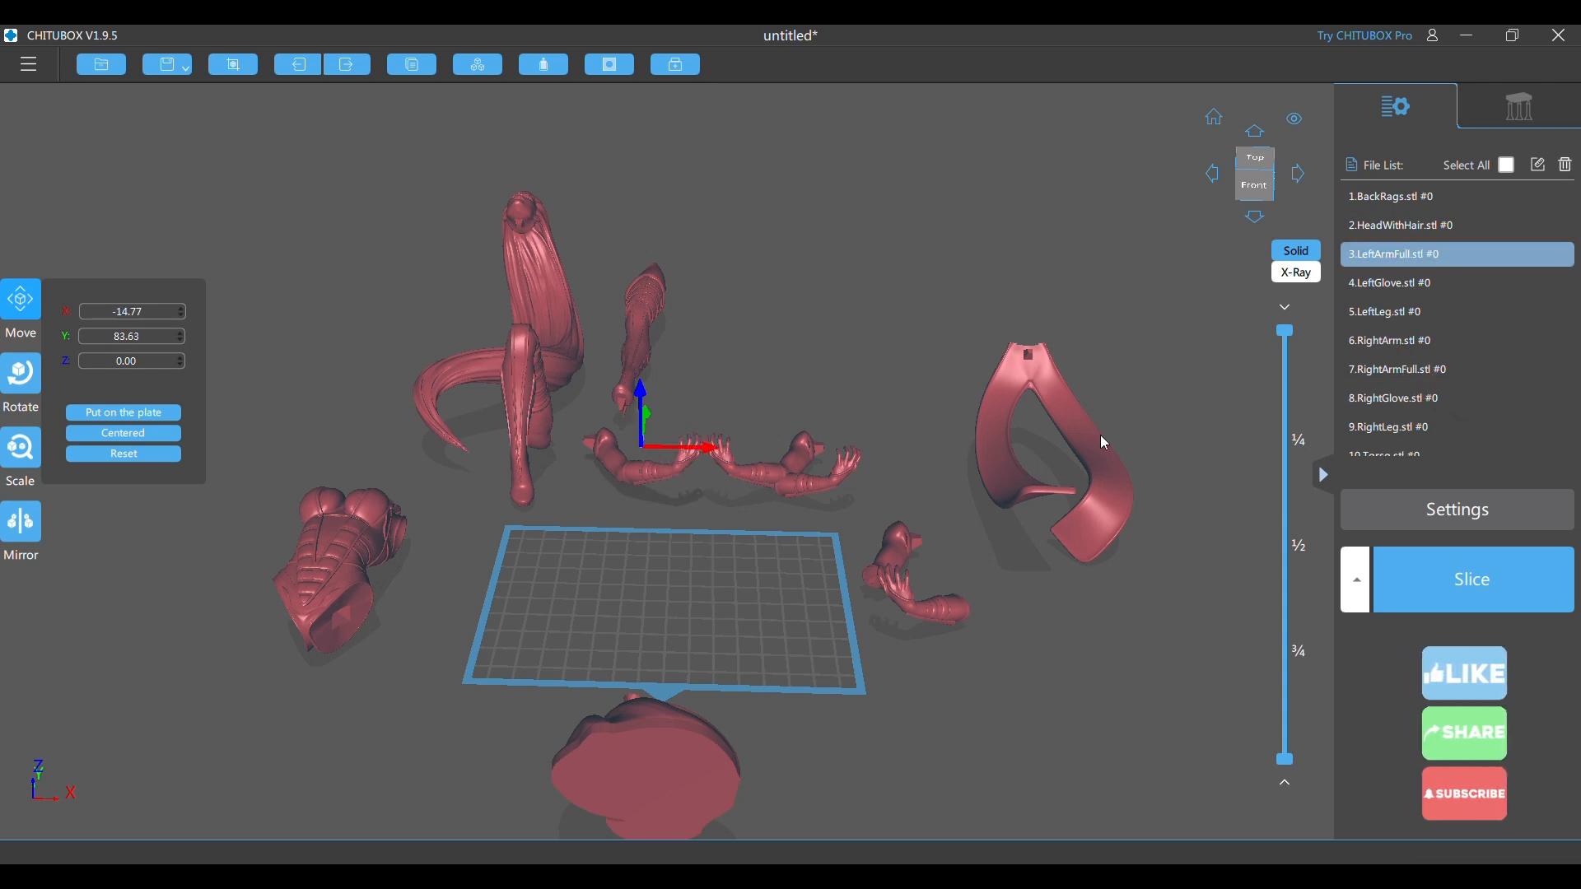
{"action": "left_click", "coordinate": [837, 480]}
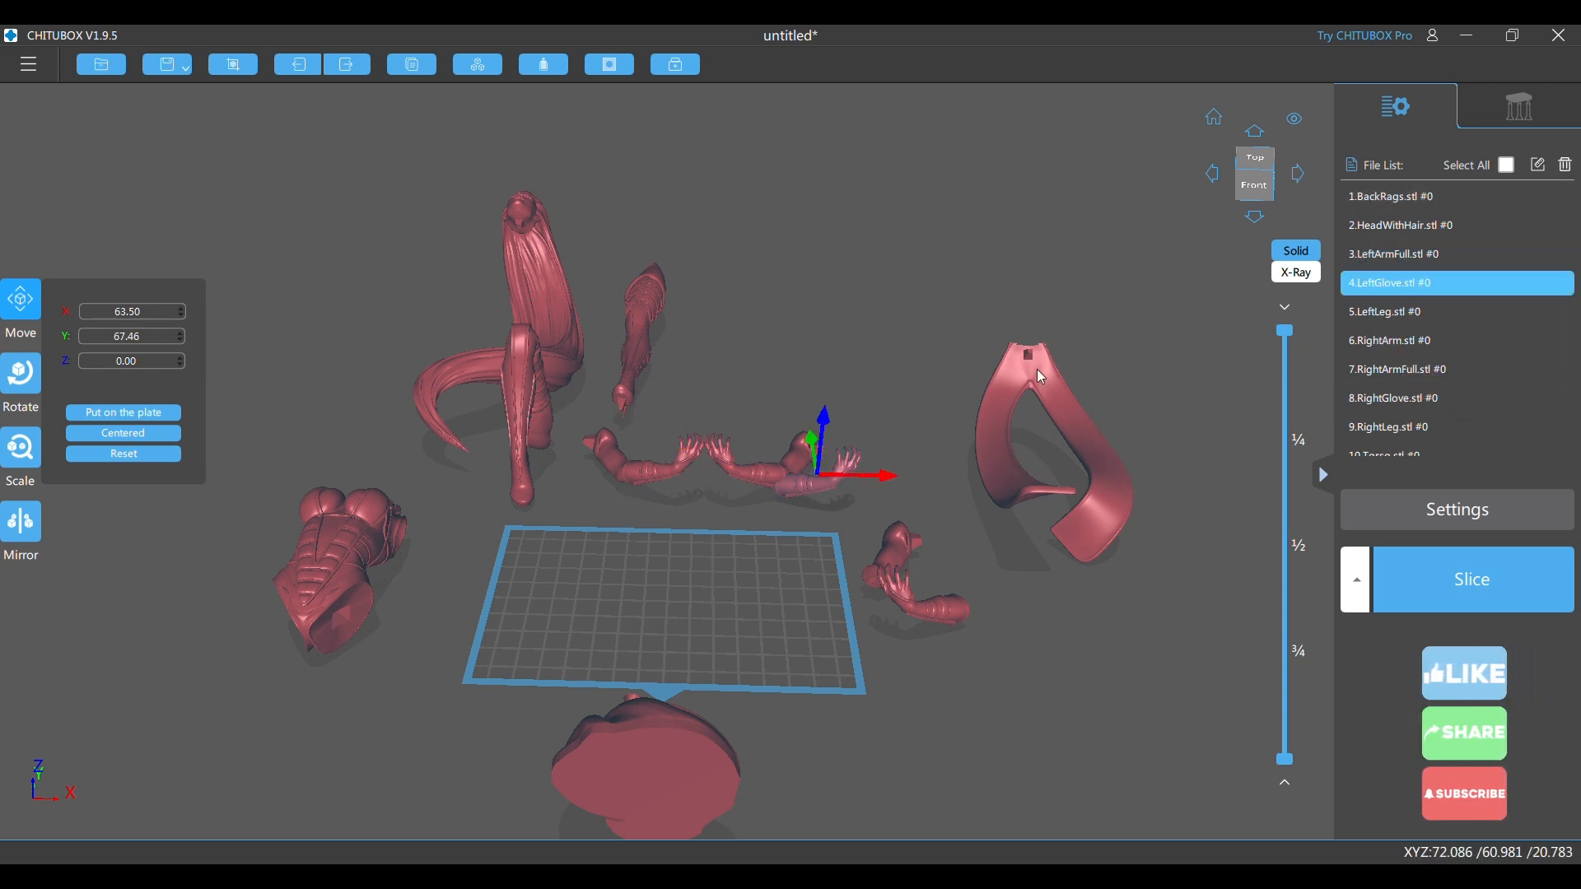
{"action": "left_click", "coordinate": [1567, 171]}
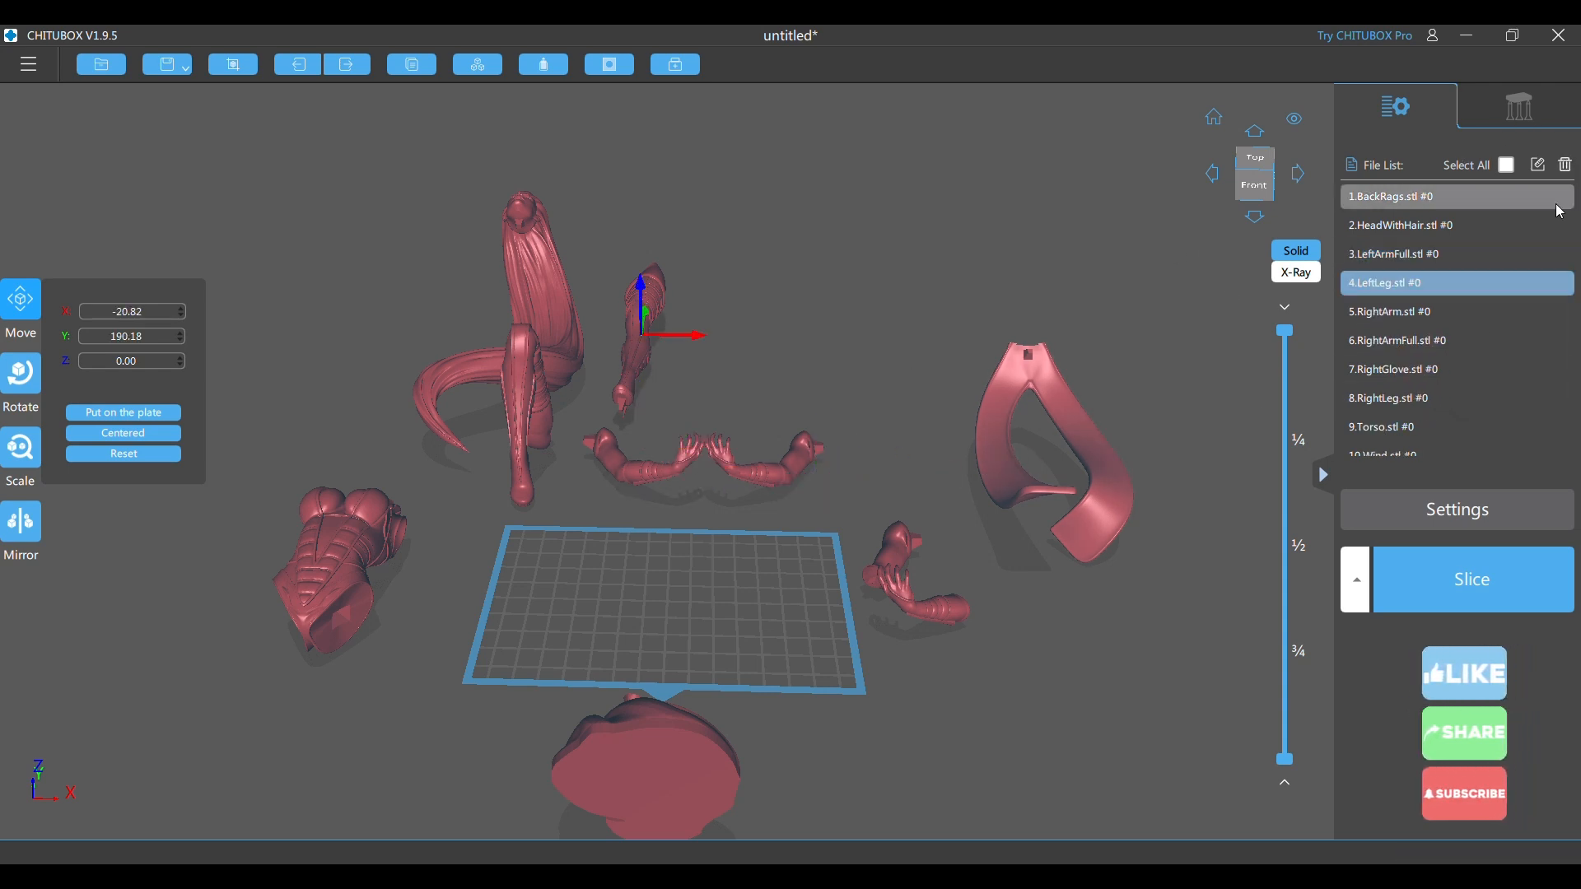
- Delete the split RightArm.stl and RightGlove.stl models, keeping RightArmFull.stl
{"action": "left_click", "coordinate": [890, 550]}
{"action": "left_click", "coordinate": [1566, 168]}
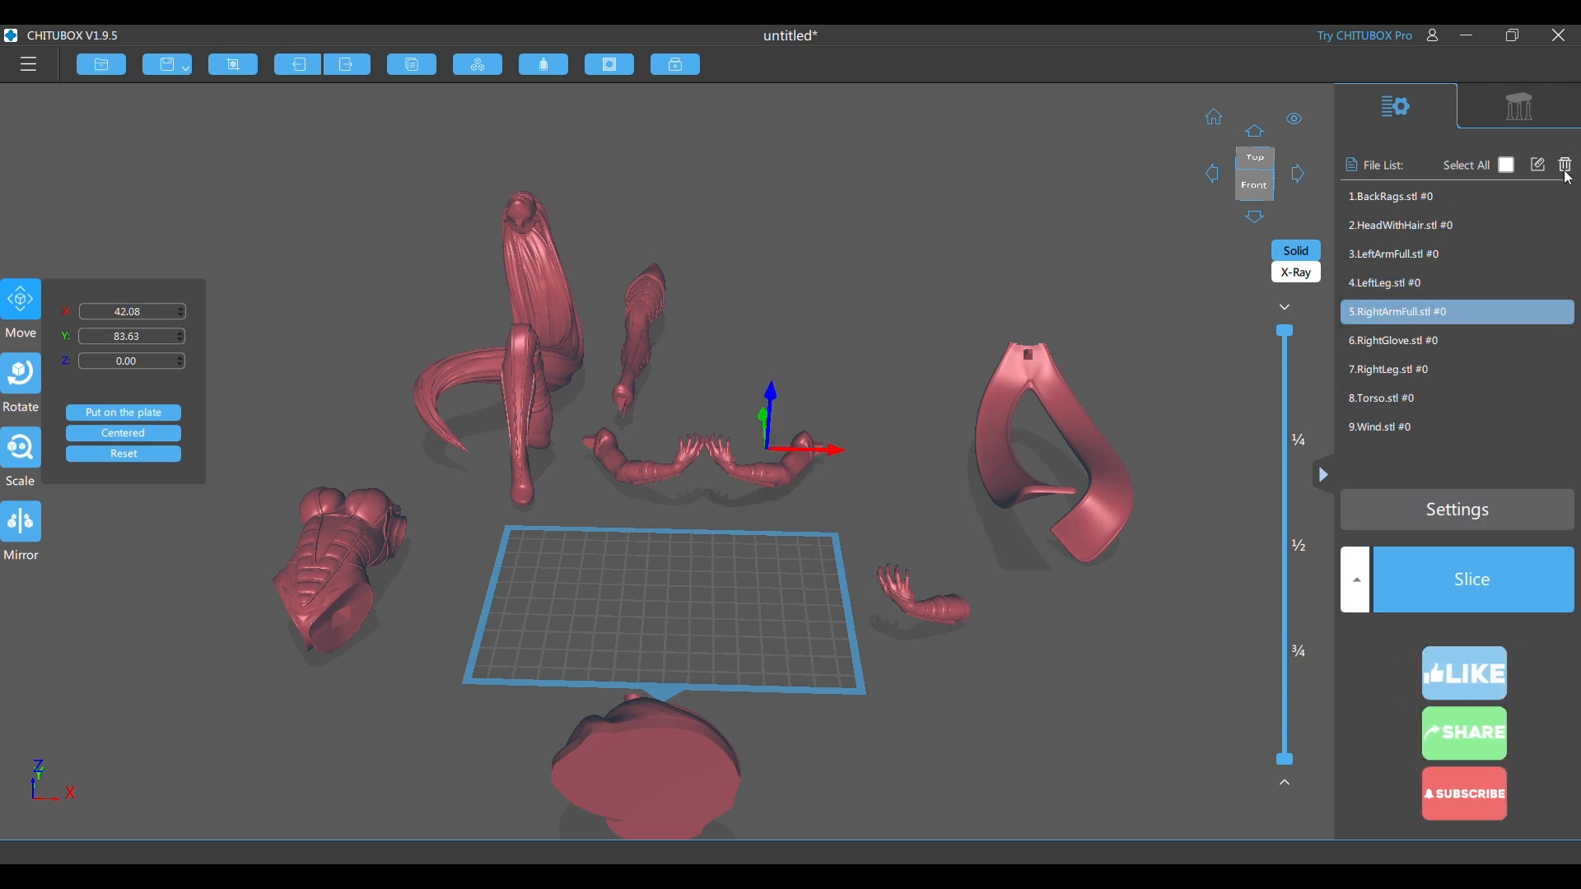
{"action": "left_click", "coordinate": [952, 609]}
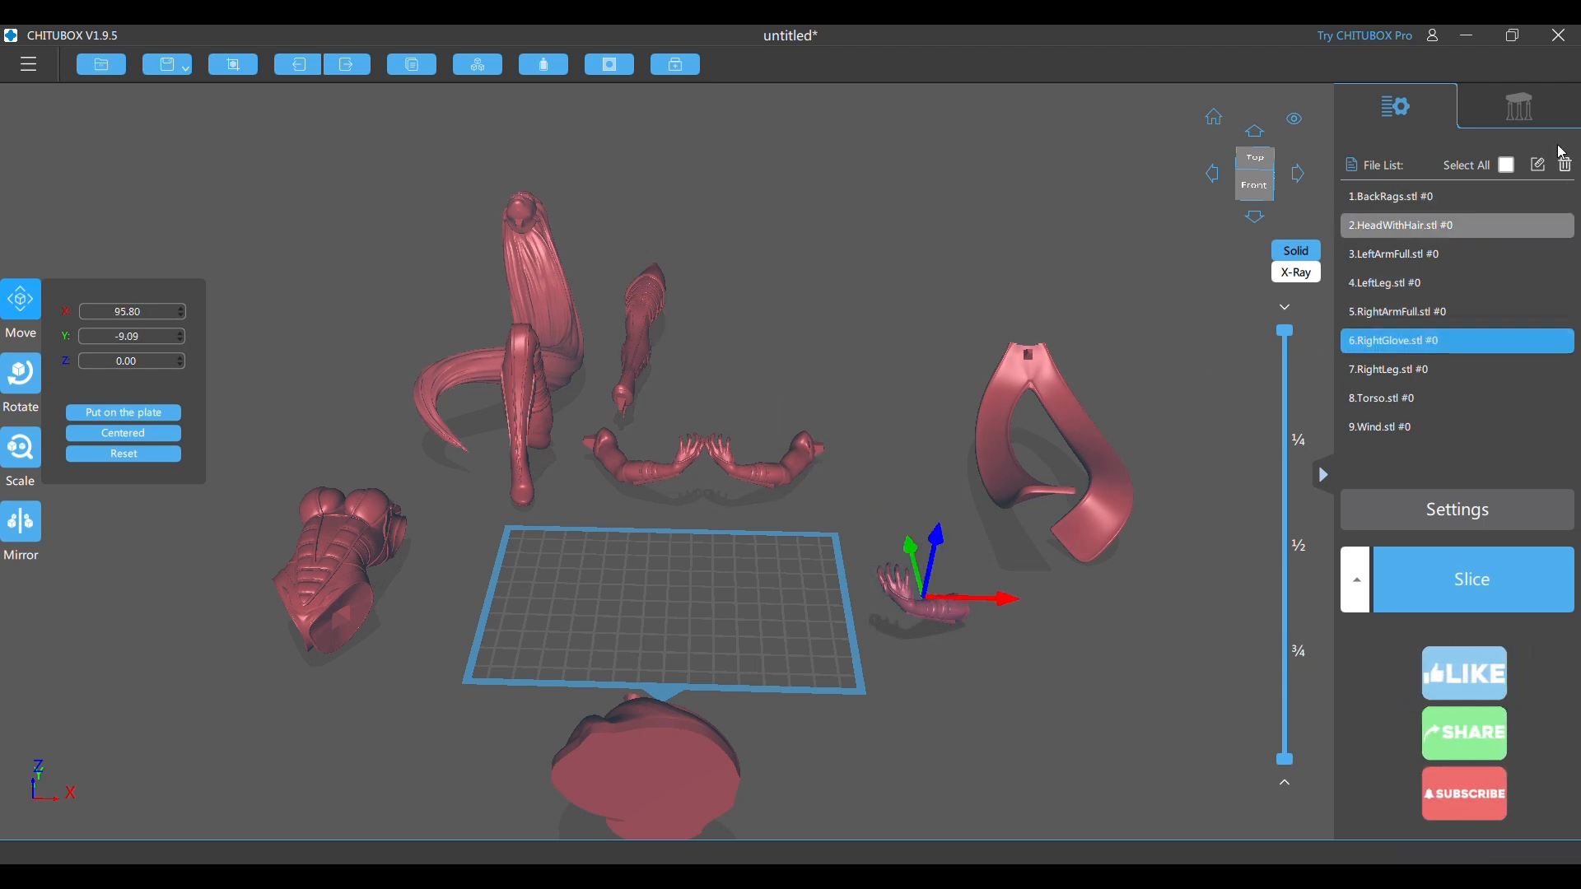
{"action": "left_click", "coordinate": [1563, 171]}
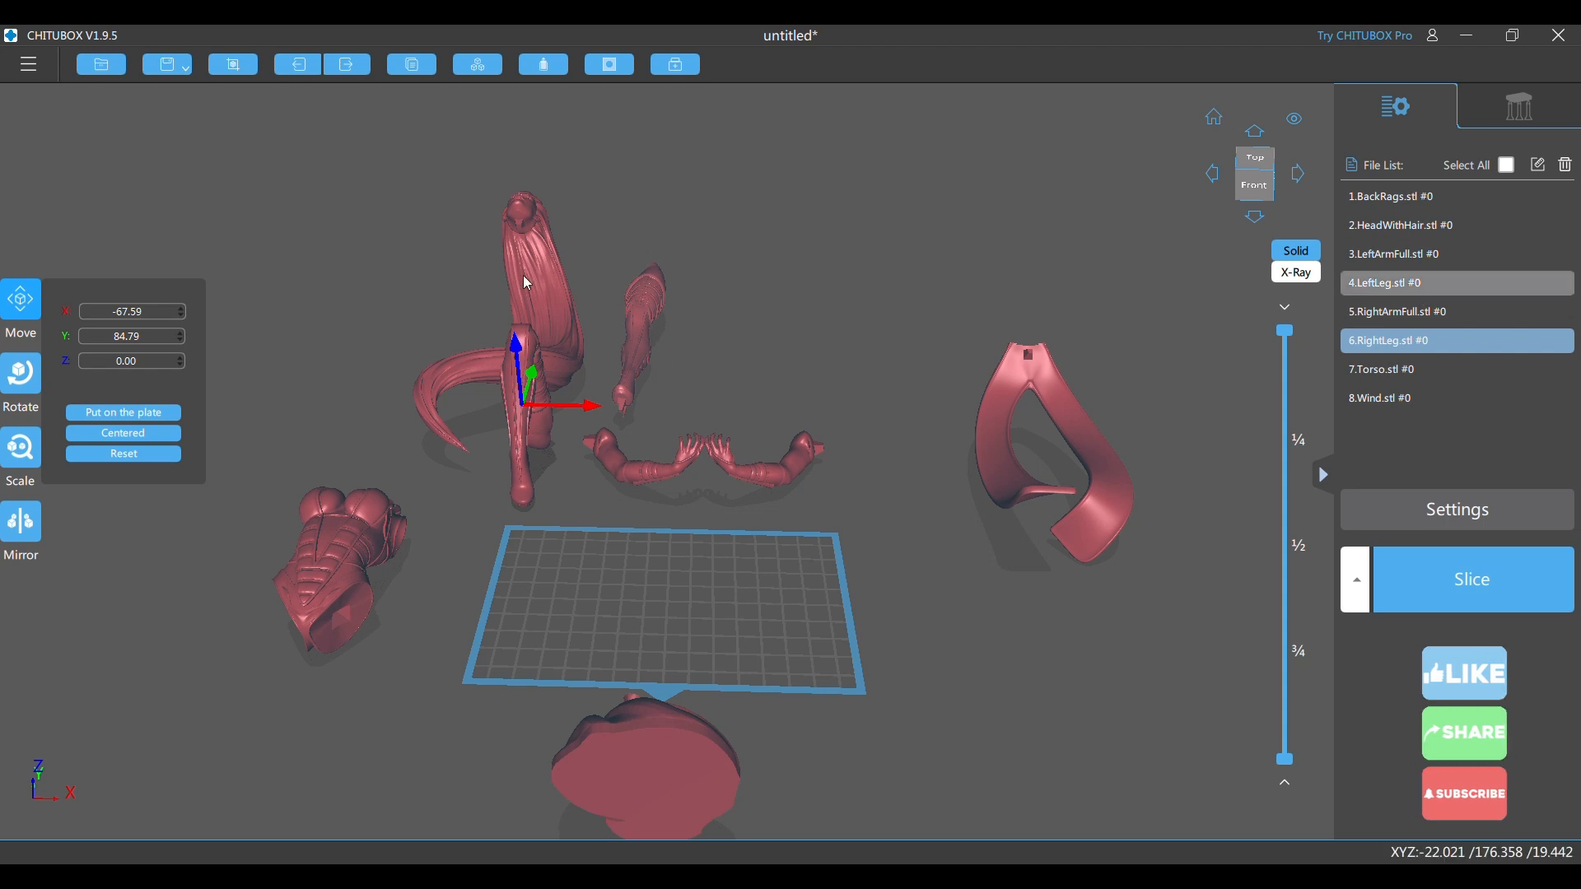
- Rotate all remaining models 90° about the X axis to stand them upright
{"action": "left_click", "coordinate": [664, 789]}
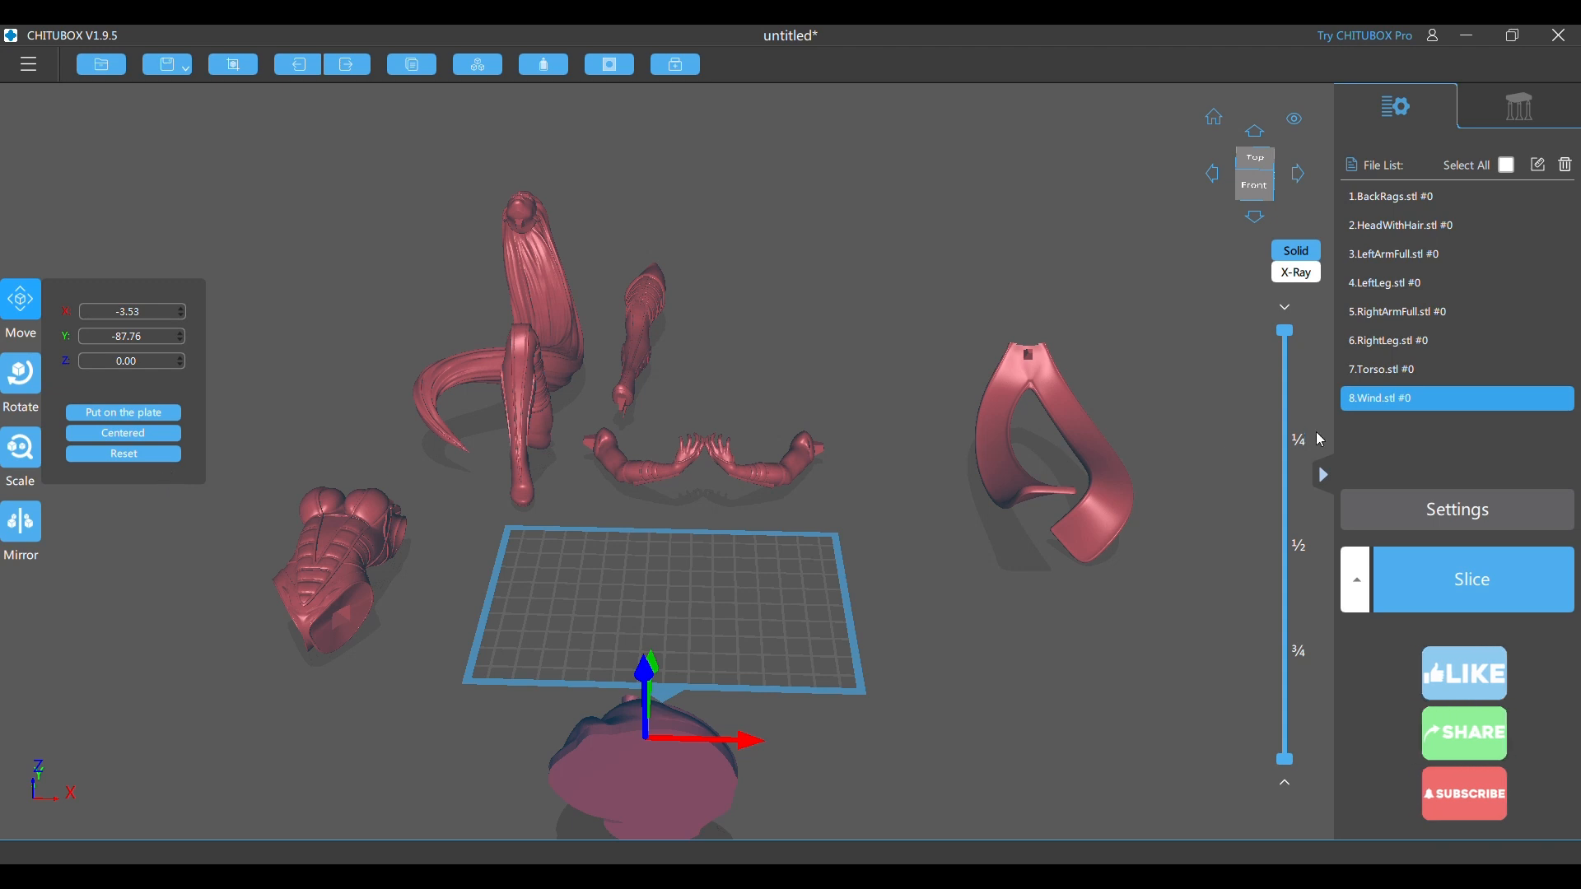
{"action": "left_click", "coordinate": [1507, 166]}
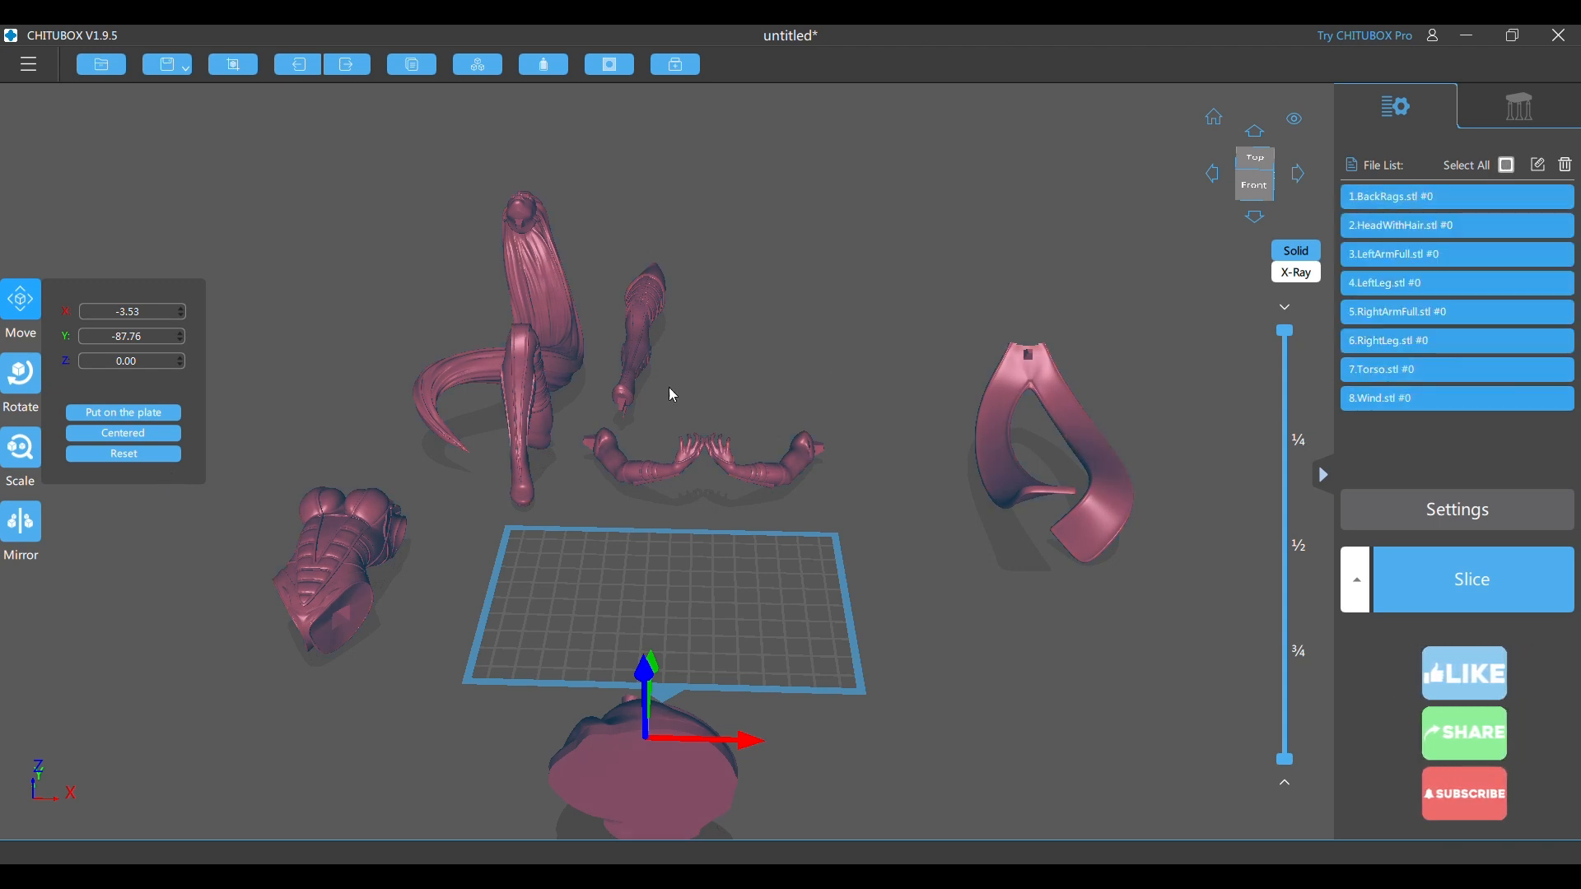
{"action": "left_click", "coordinate": [20, 381]}
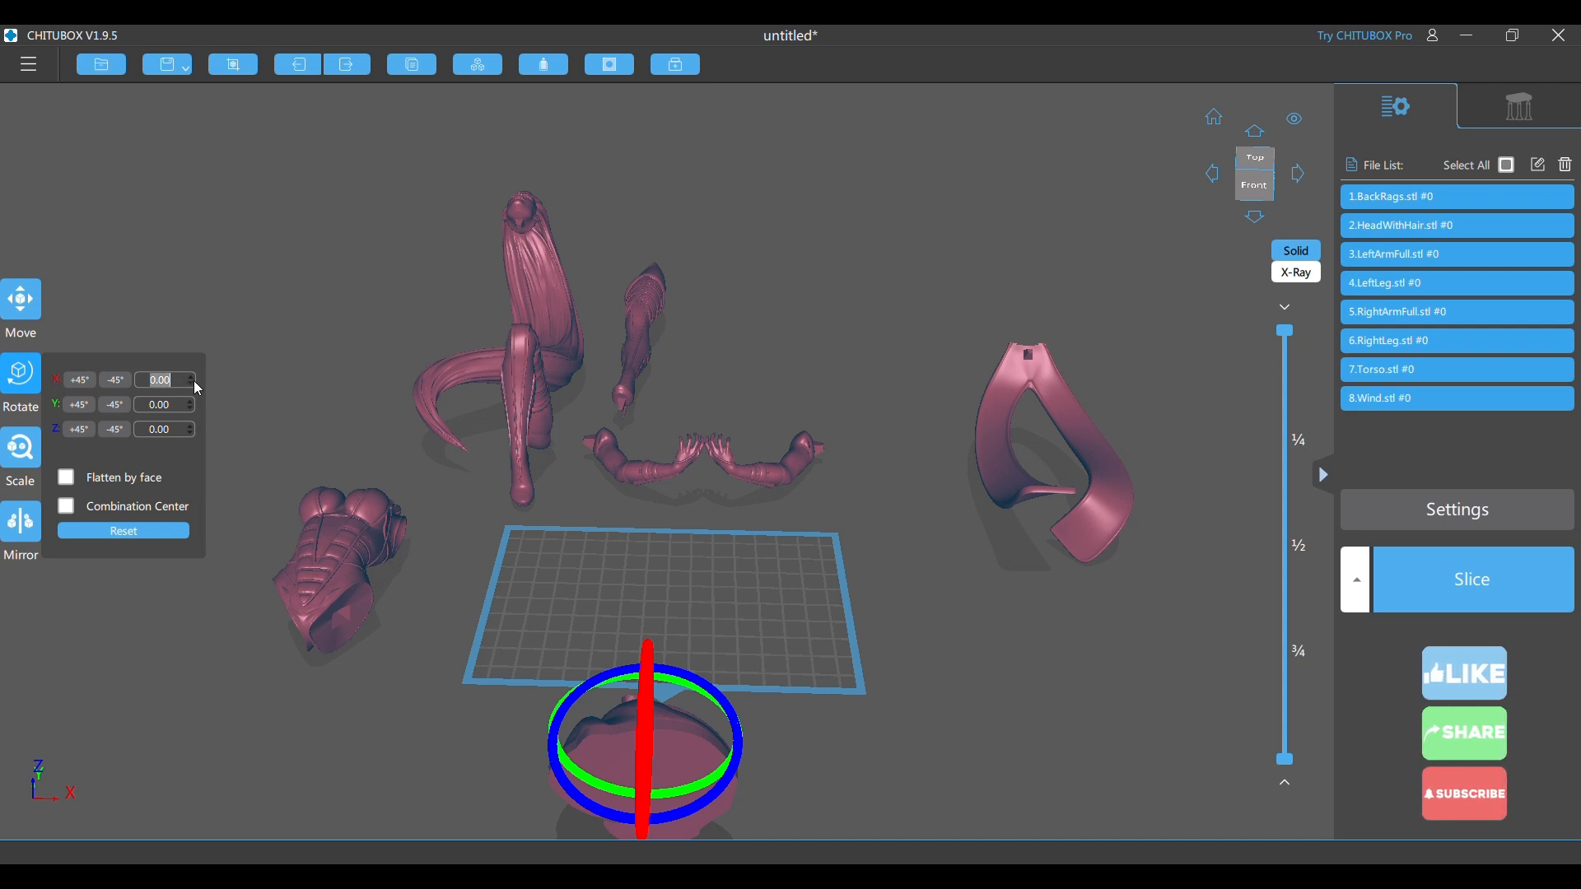
{"action": "type", "text": "90"}
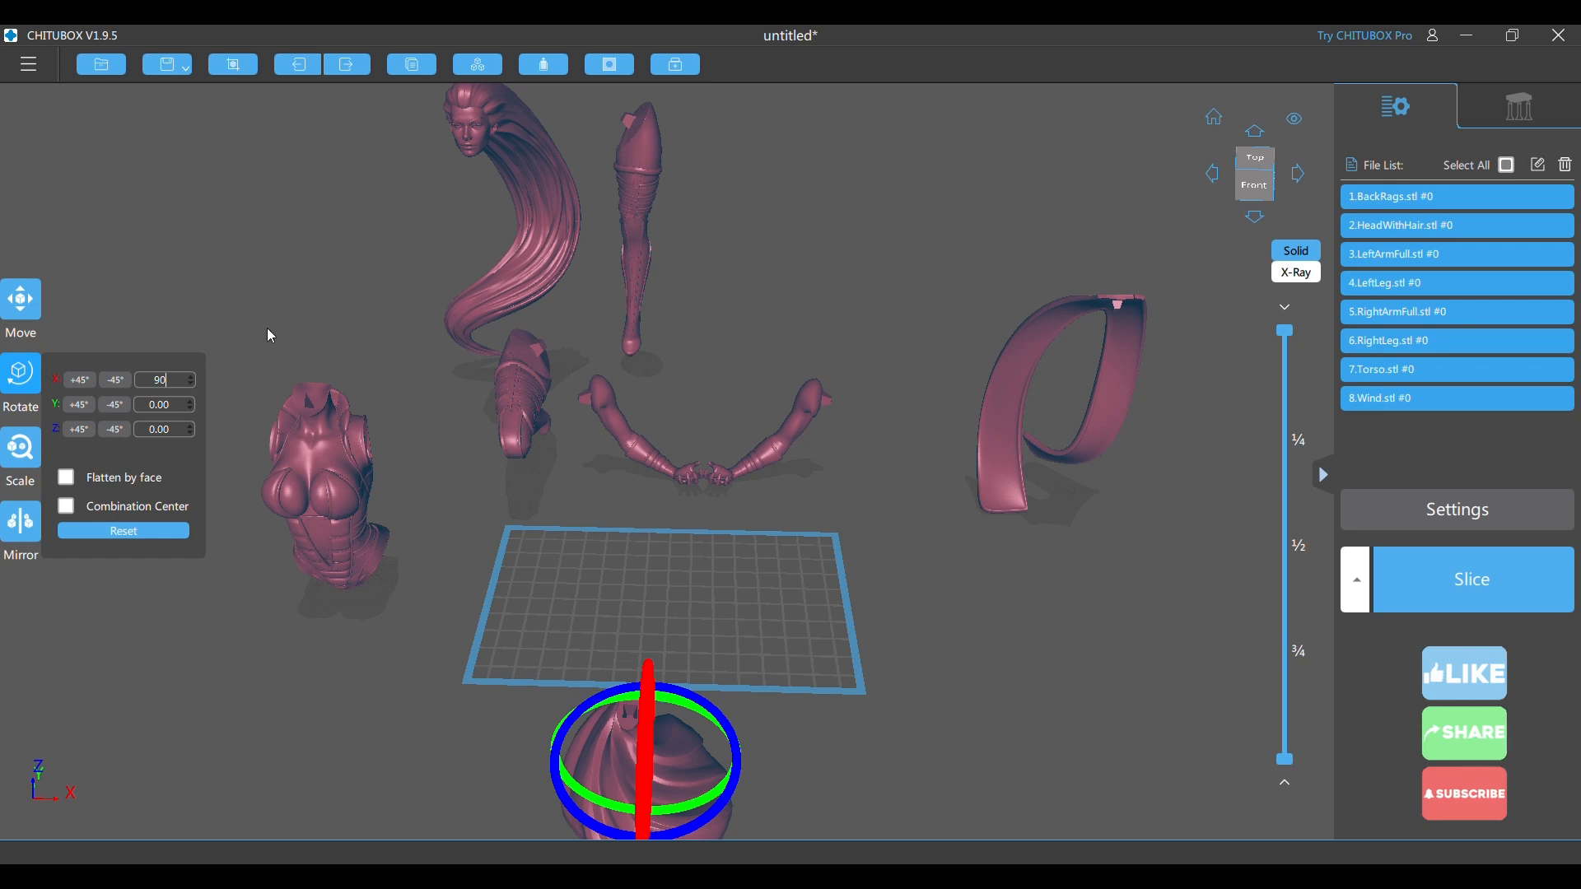
{"action": "left_click", "coordinate": [279, 305]}
- Shift all models slightly along X, and separate the two arms by swapping the sides of LeftArmFull and RightArmFull behind the plate
{"action": "right_click_drag", "start_coordinate": [678, 413], "coordinate": [683, 379]}
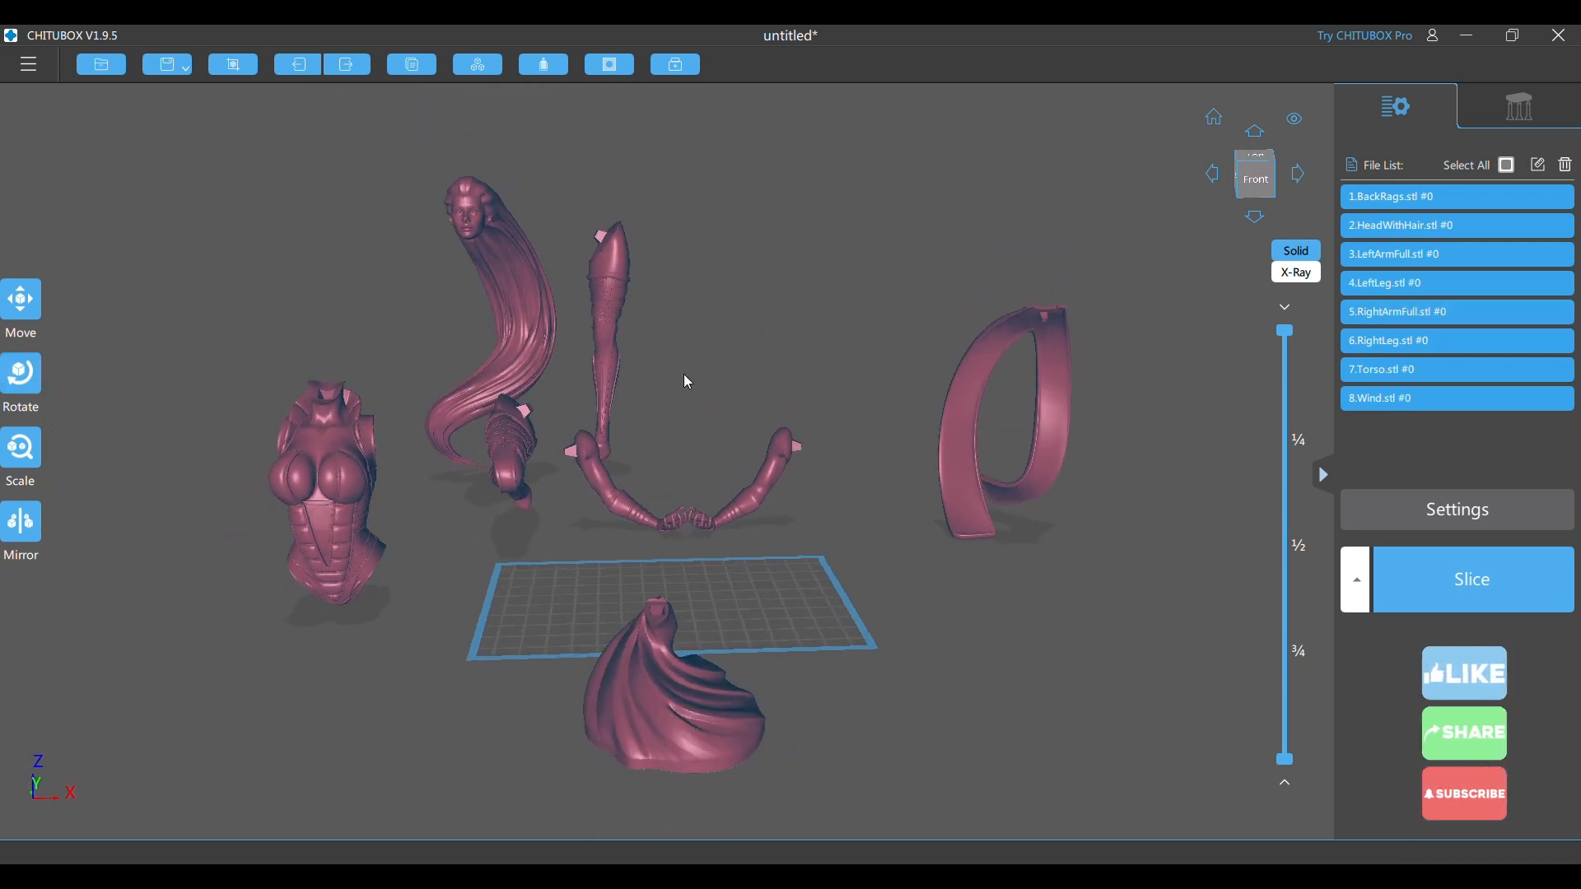
{"action": "mouse_move", "coordinate": [595, 477]}
{"action": "left_mouse_down"}
{"action": "mouse_move", "coordinate": [764, 479]}
{"action": "mouse_move", "coordinate": [565, 481]}
{"action": "left_mouse_up"}
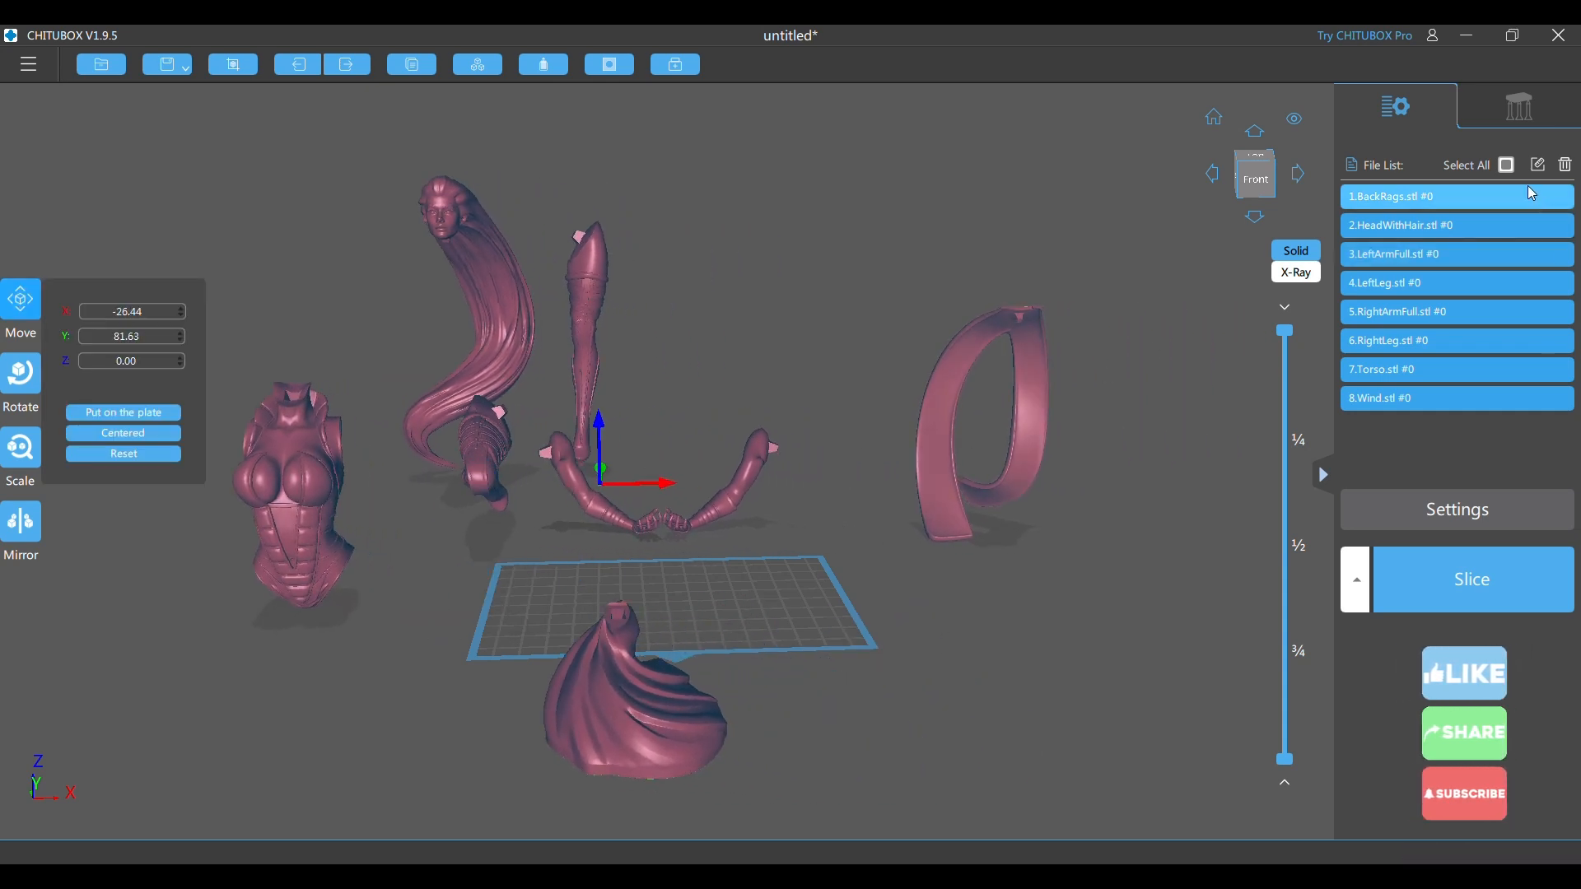
{"action": "left_click", "coordinate": [1508, 166]}
{"action": "left_click_drag", "start_coordinate": [575, 487], "coordinate": [822, 505]}
{"action": "left_click_drag", "start_coordinate": [723, 508], "coordinate": [599, 518]}
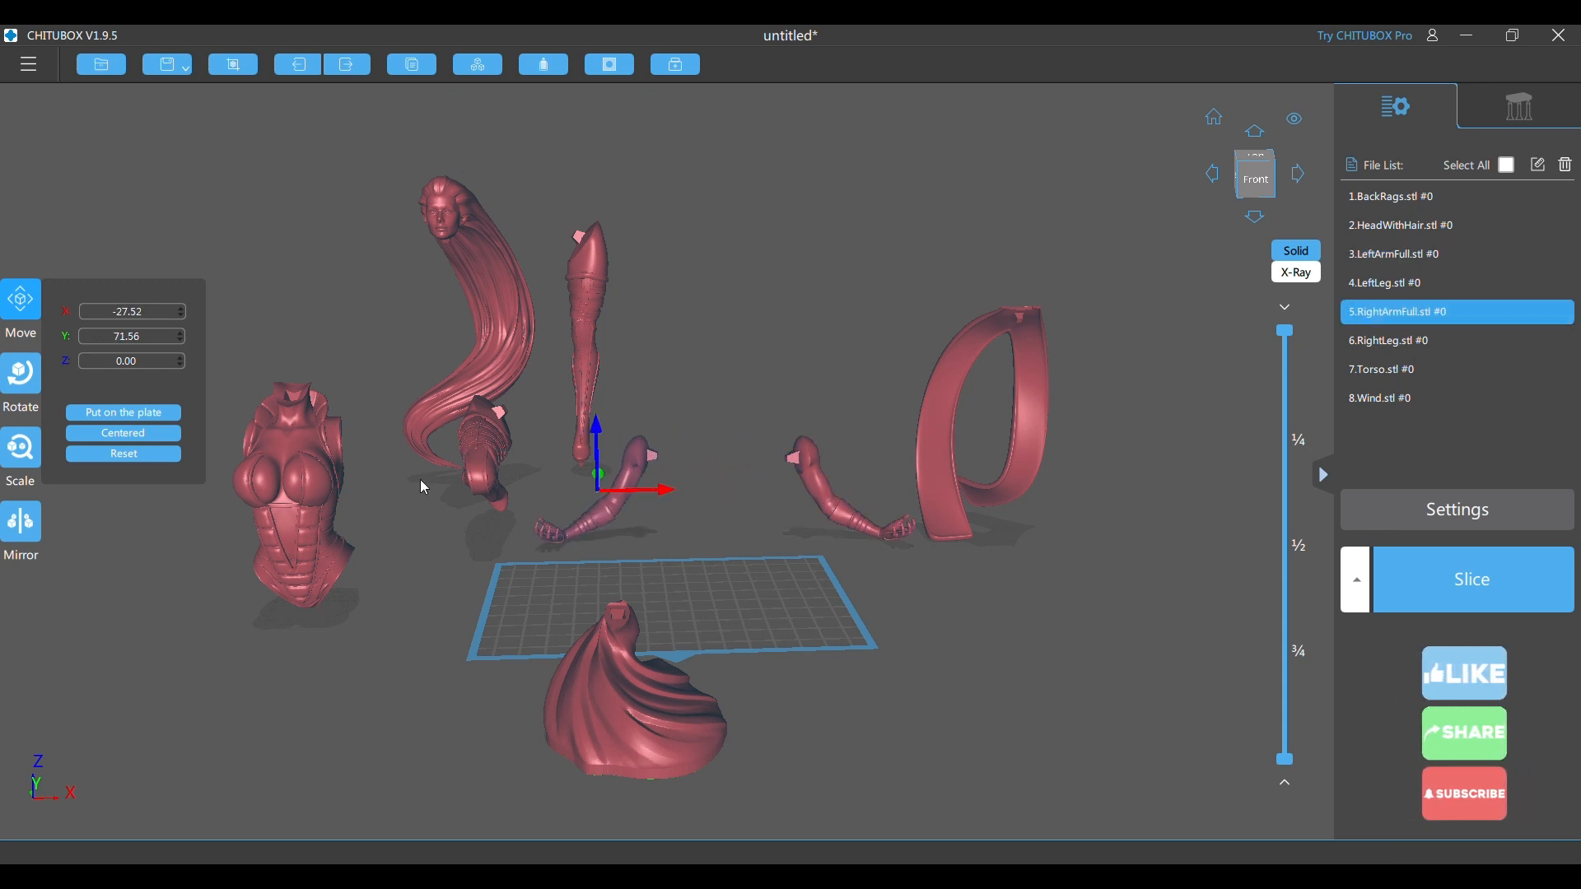
- Move LeftLeg onto the build plate at about X 37, Y -24, and RightLeg at about X -53, Y 0
{"action": "left_click_drag", "start_coordinate": [605, 350], "coordinate": [769, 427]}
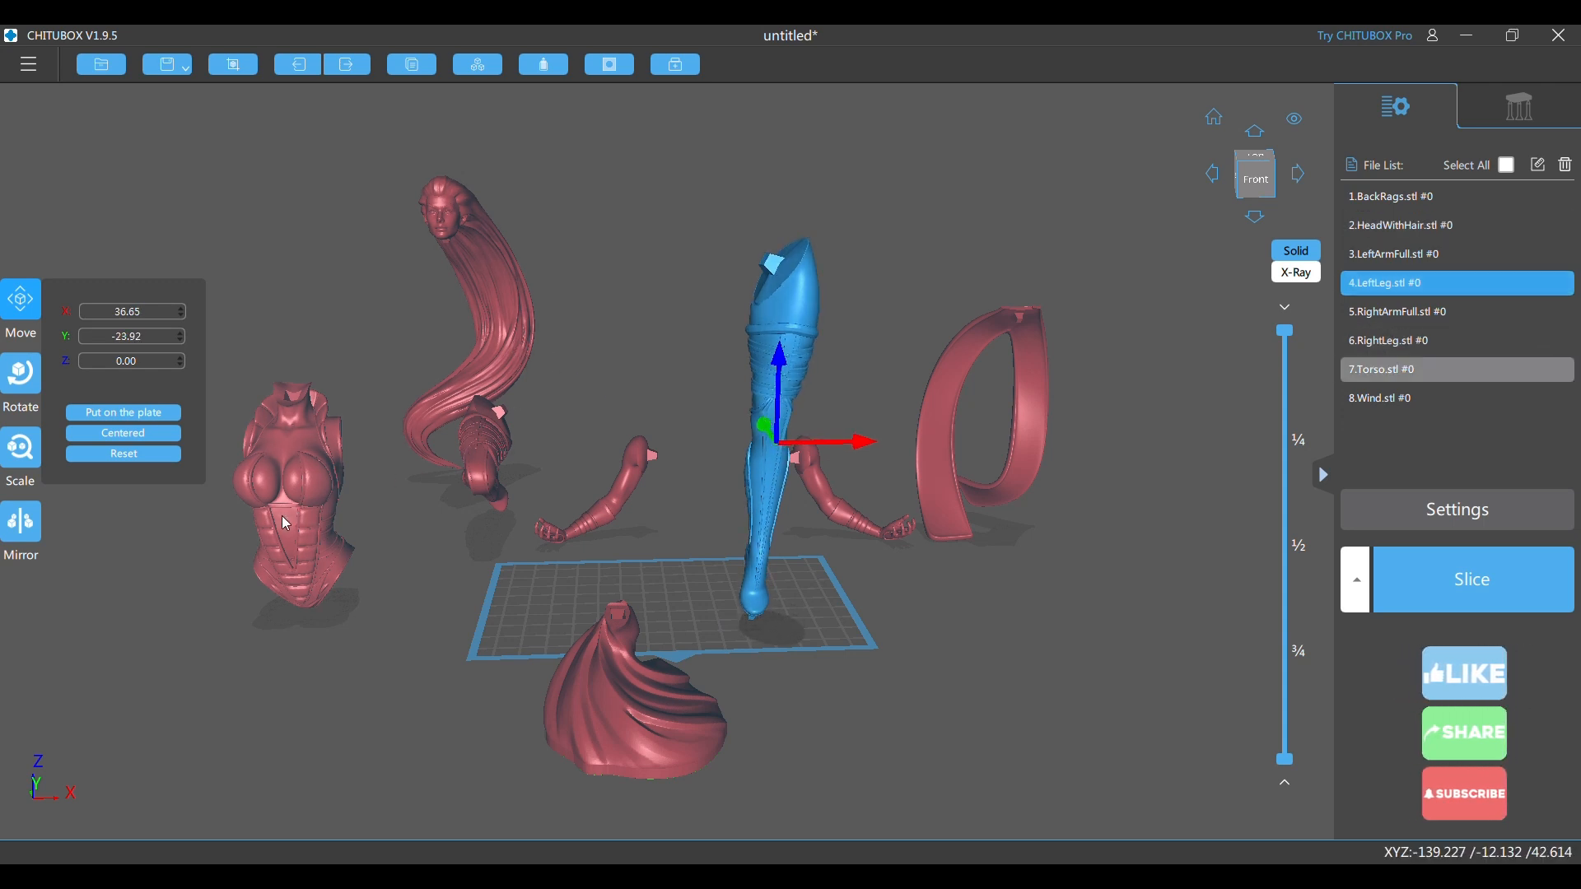
{"action": "left_click_drag", "start_coordinate": [504, 471], "coordinate": [513, 512]}
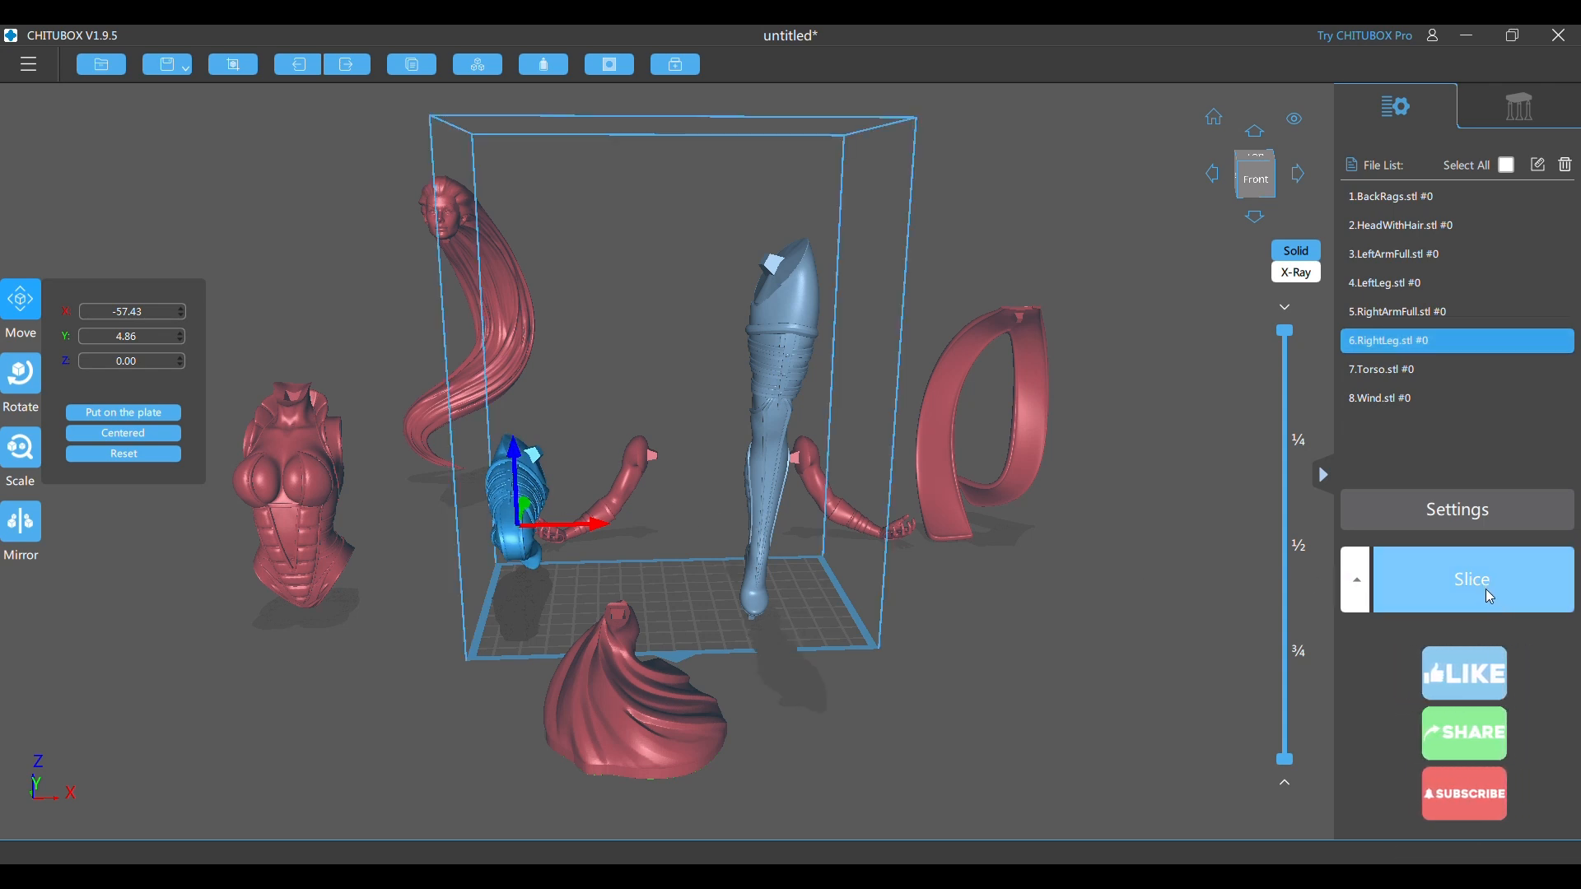
{"action": "left_click_drag", "start_coordinate": [1039, 570], "coordinate": [1186, 630]}
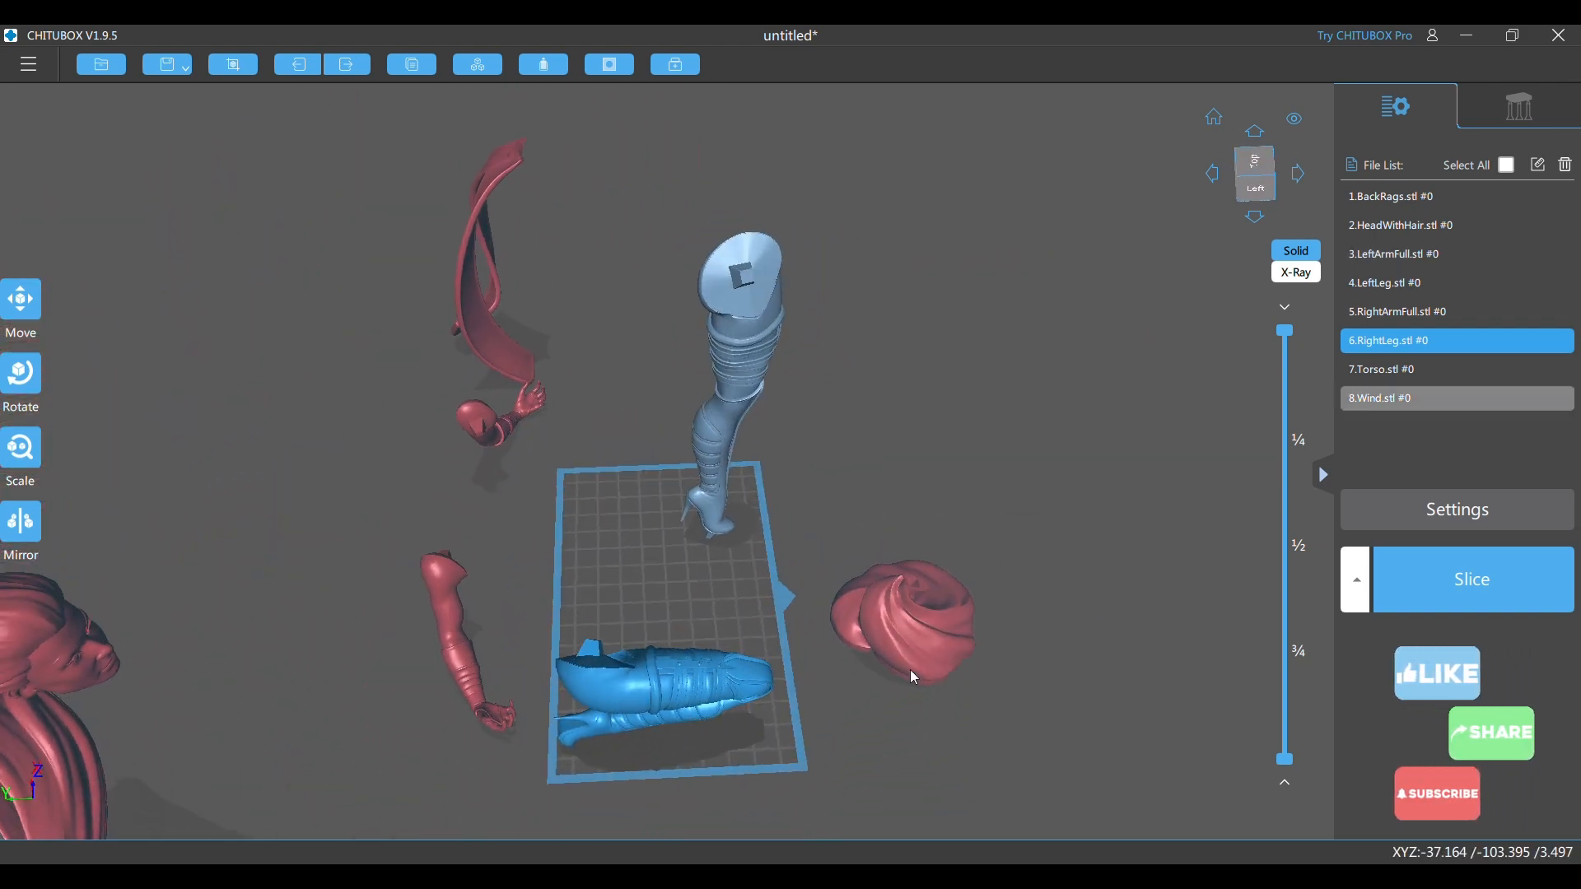
{"action": "left_click", "coordinate": [705, 685]}
{"action": "left_click_drag", "start_coordinate": [705, 686], "coordinate": [710, 675]}
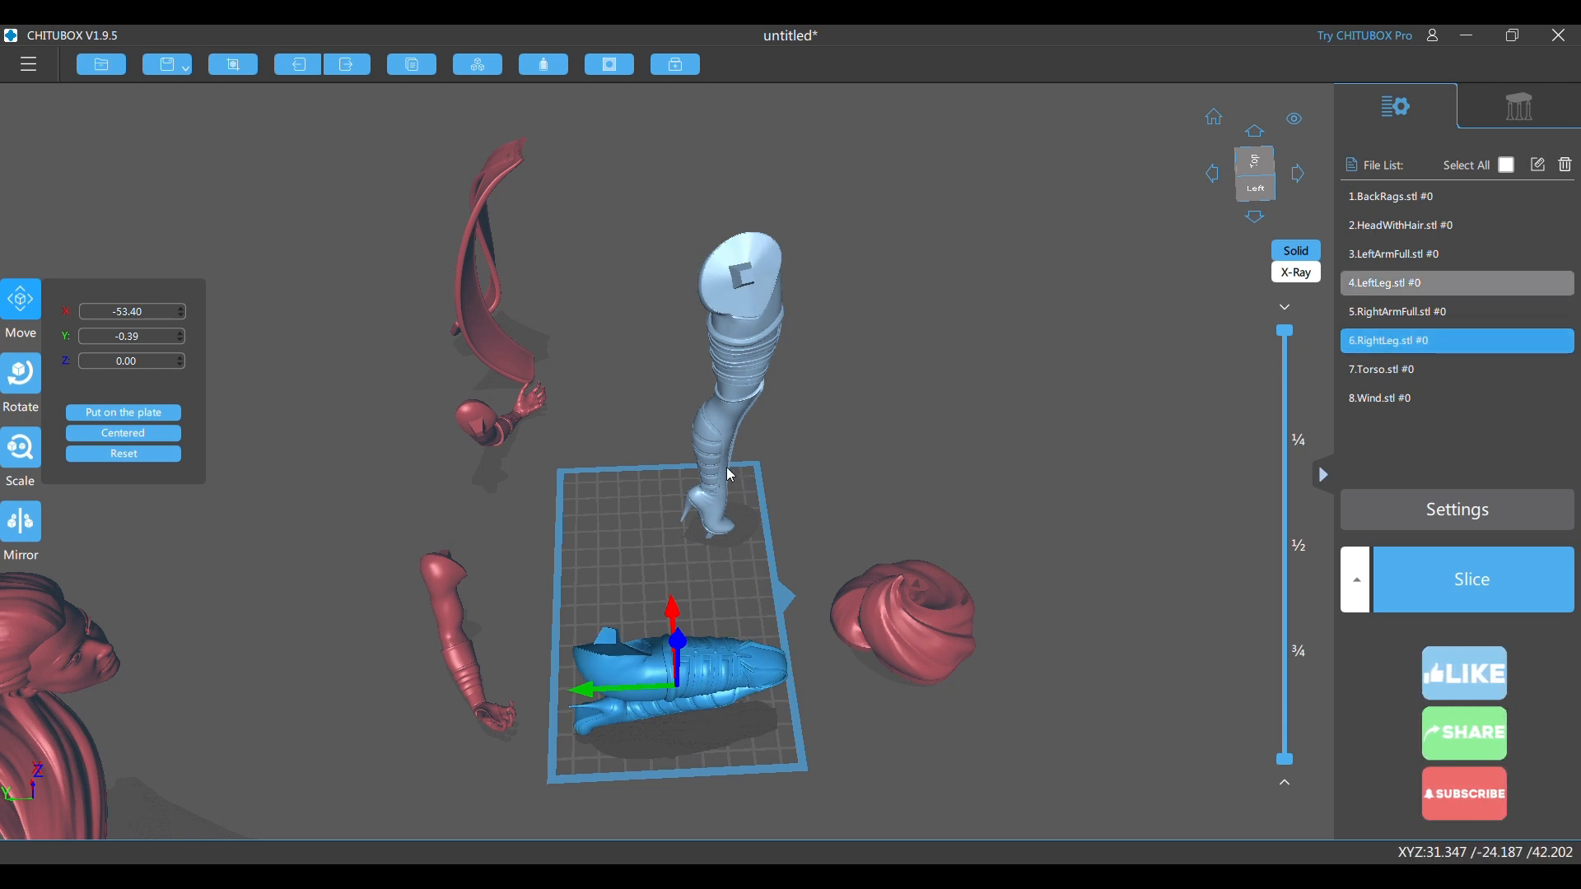
- Move LeftLeg to about X 50, Y 18, and place Torso on the build plate at about X 41, Y -17
{"action": "left_click_drag", "start_coordinate": [727, 476], "coordinate": [604, 451]}
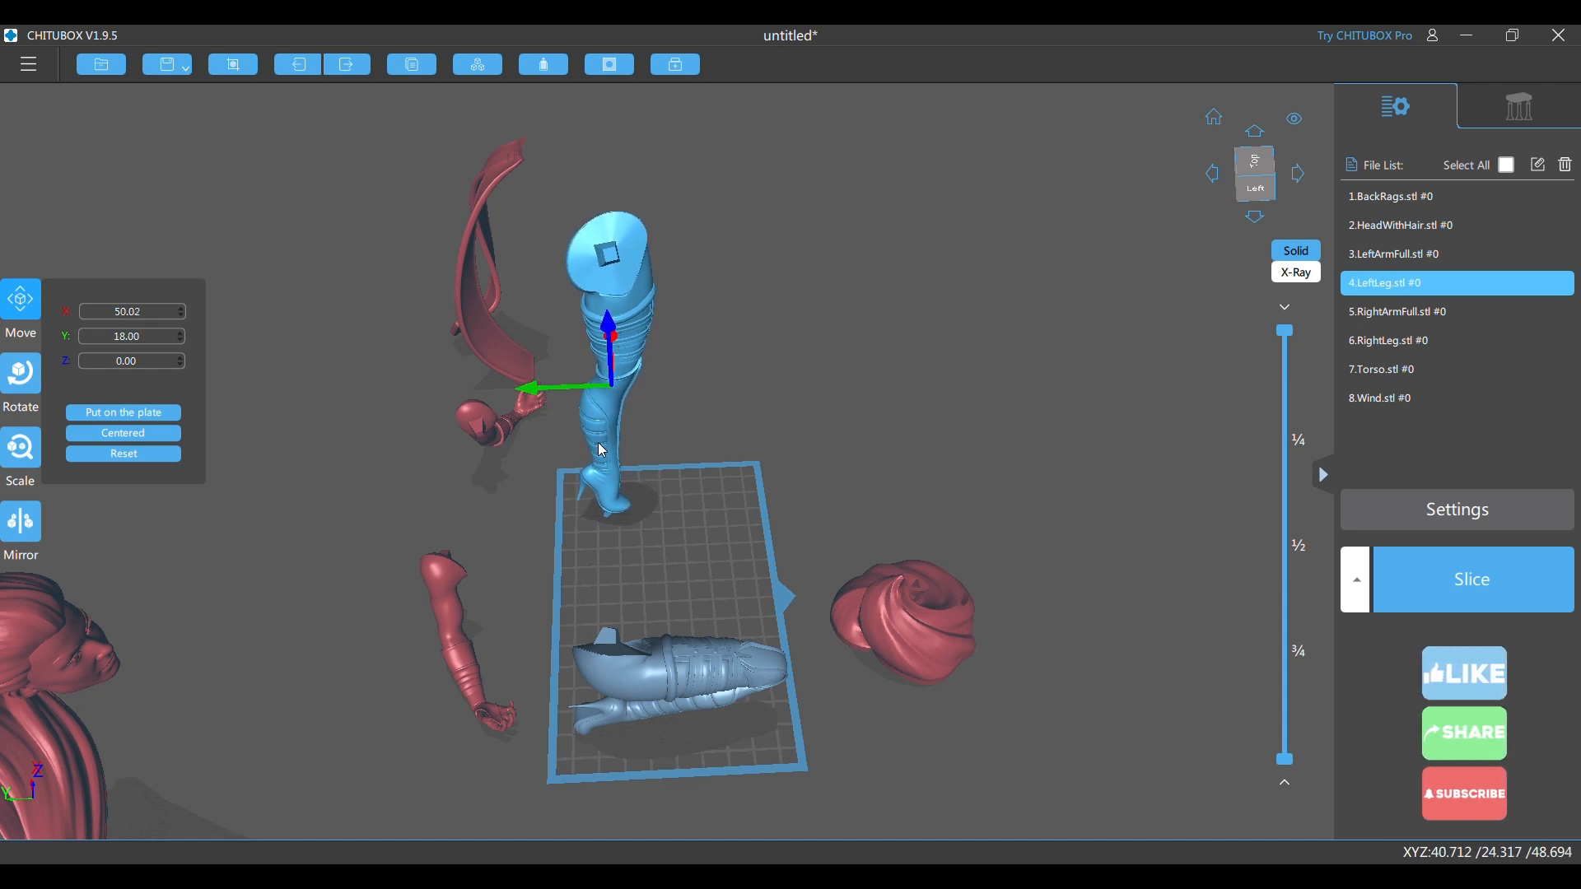
{"action": "right_click_drag", "start_coordinate": [891, 472], "coordinate": [754, 424]}
{"action": "left_click_drag", "start_coordinate": [322, 527], "coordinate": [829, 528]}
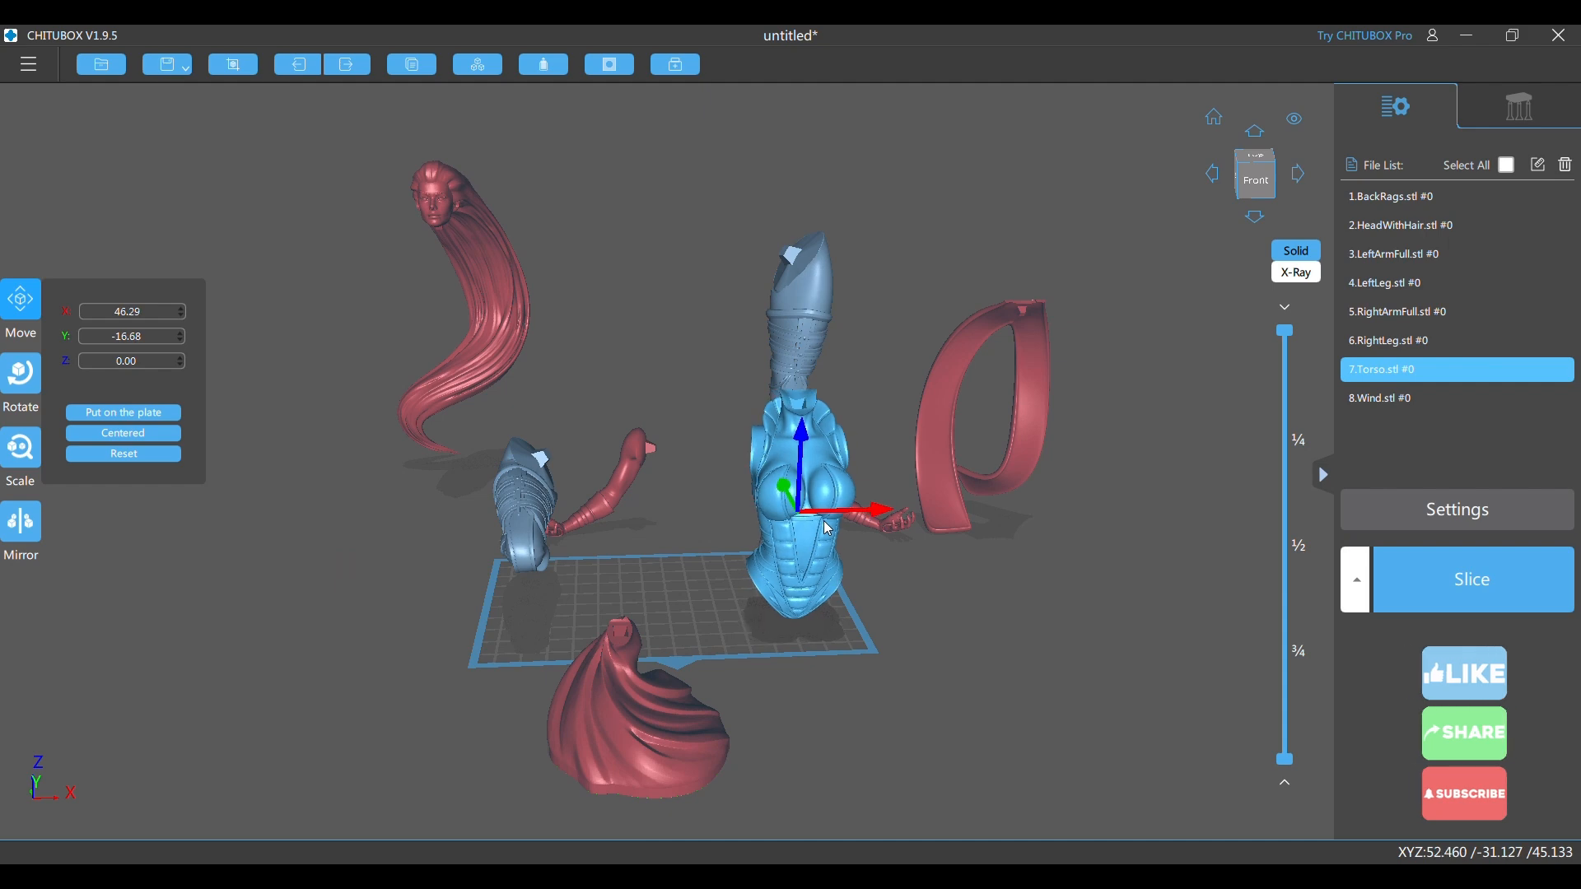
{"action": "right_click_drag", "start_coordinate": [825, 531], "coordinate": [827, 578]}
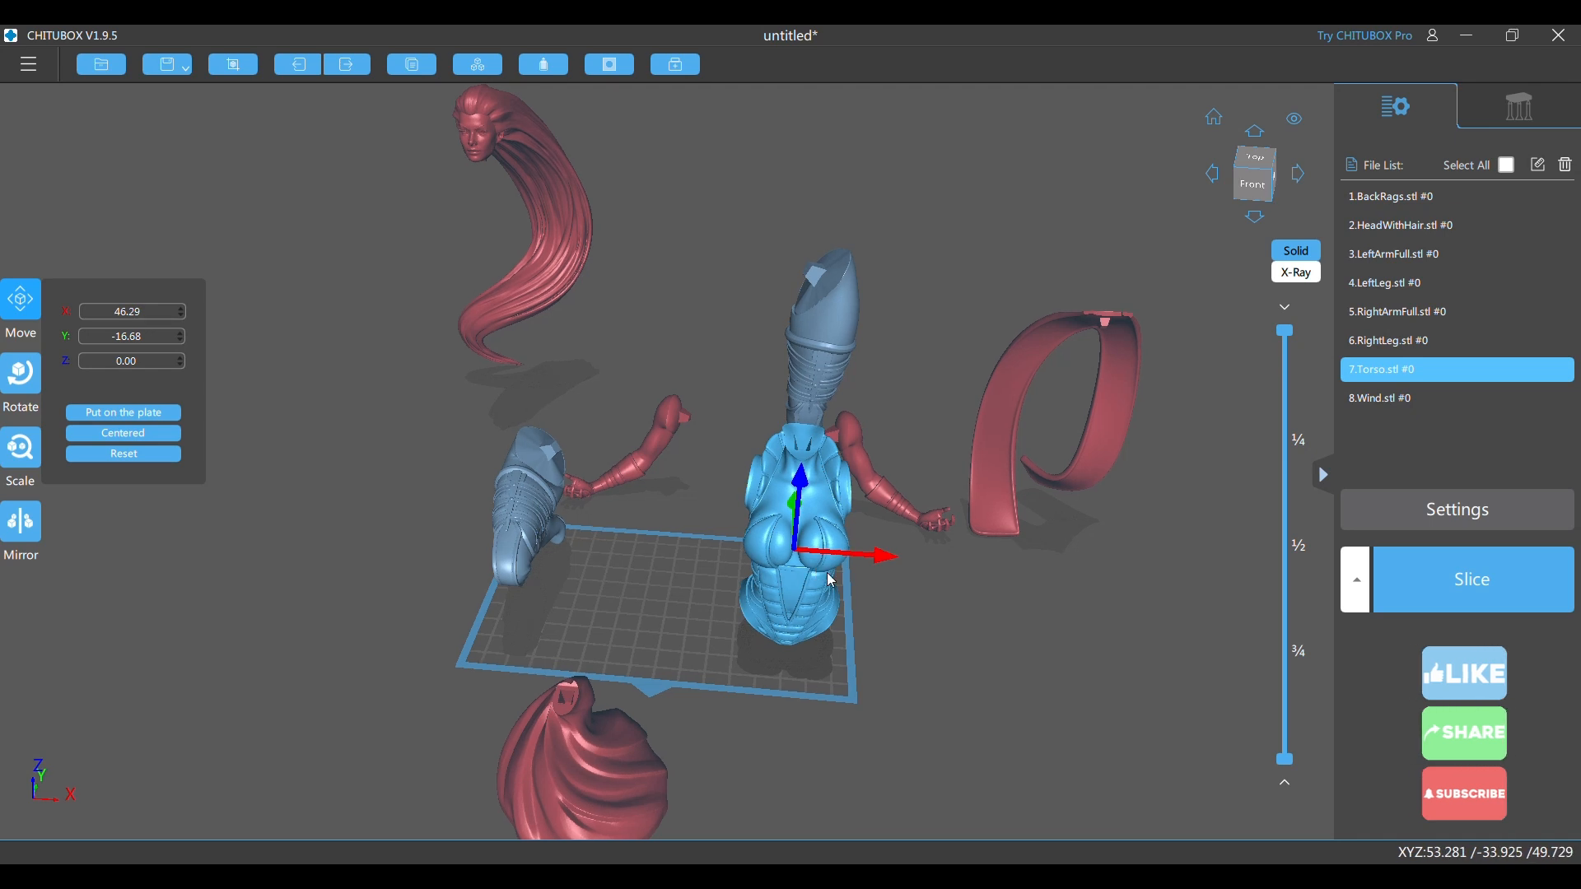
{"action": "left_click_drag", "start_coordinate": [786, 583], "coordinate": [770, 580]}
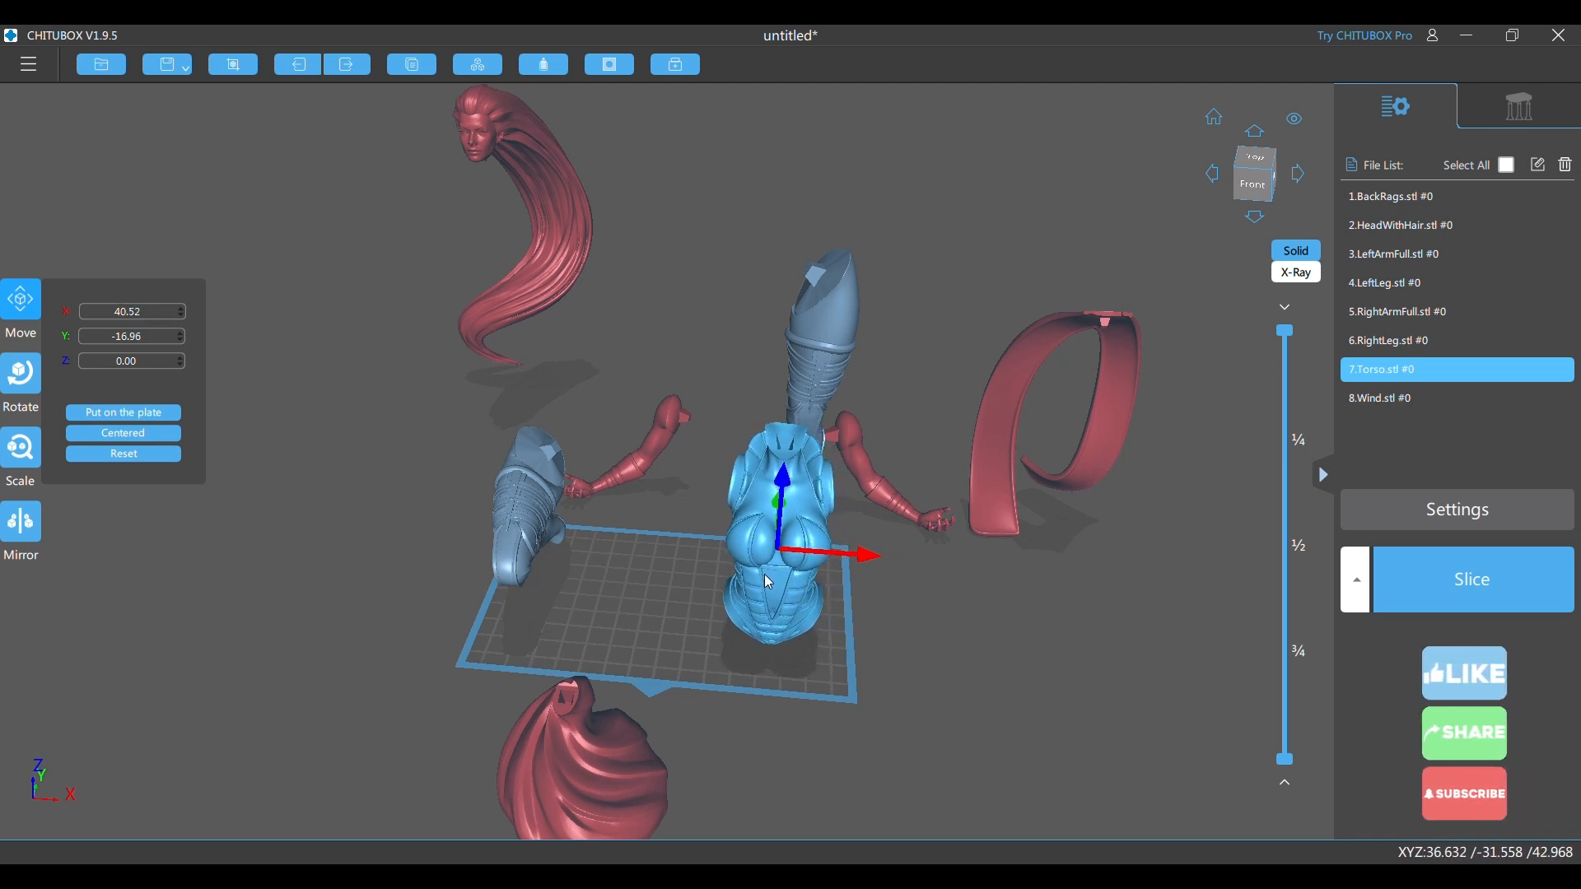
{"action": "mouse_move", "coordinate": [669, 560]}
{"action": "right_mouse_down"}
{"action": "mouse_move", "coordinate": [693, 512]}
{"action": "mouse_move", "coordinate": [814, 546]}
{"action": "mouse_move", "coordinate": [719, 591]}
{"action": "mouse_move", "coordinate": [688, 575]}
{"action": "mouse_move", "coordinate": [702, 526]}
{"action": "mouse_move", "coordinate": [684, 546]}
{"action": "right_mouse_up"}
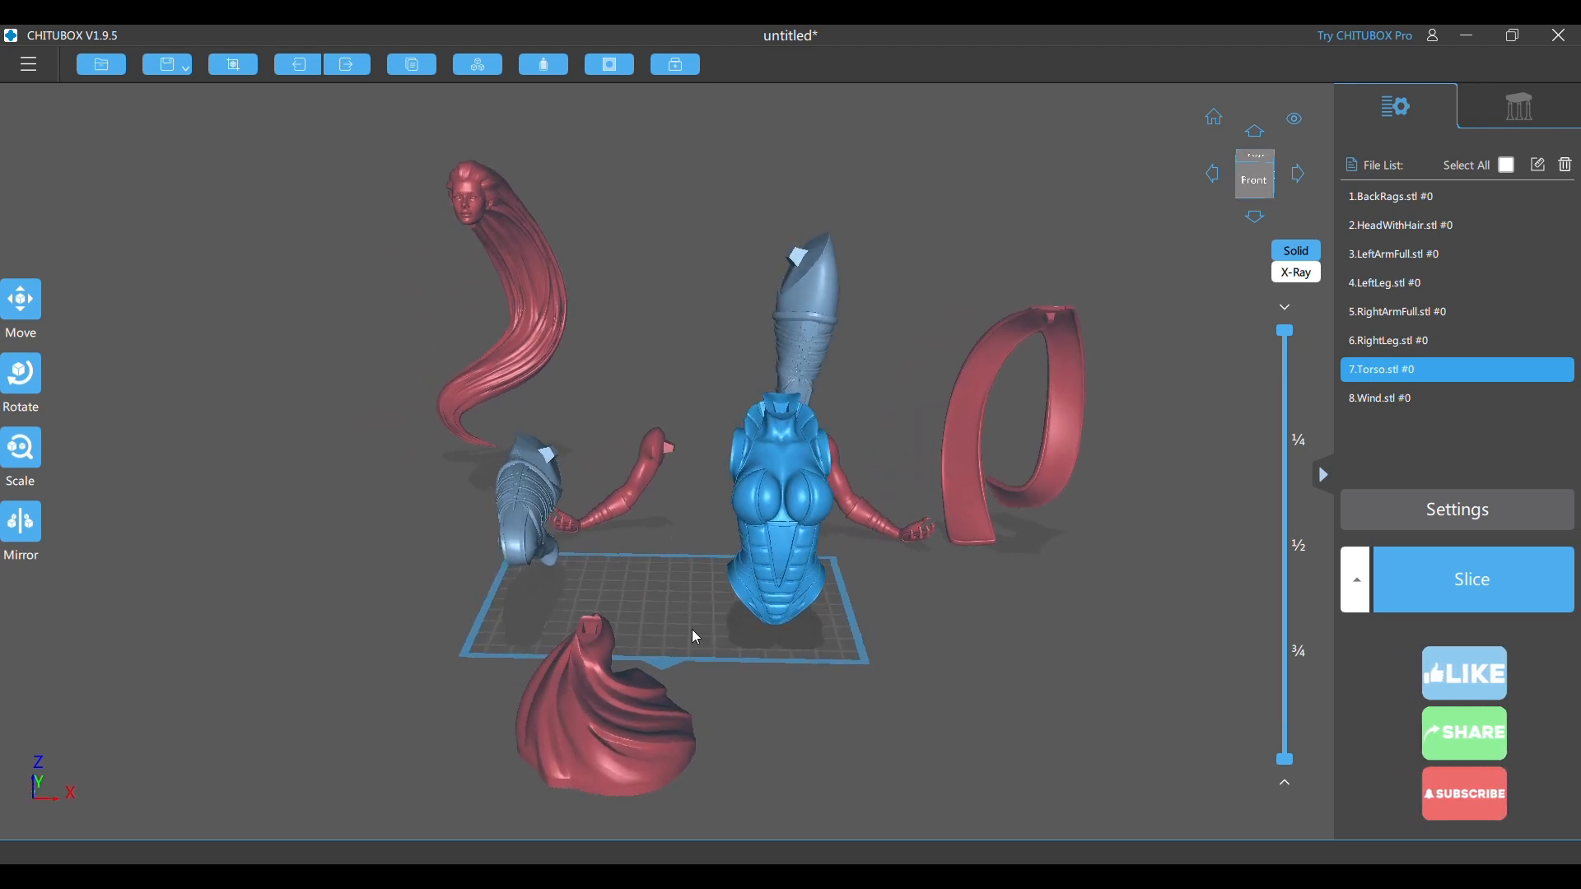
- Place Wind on the build plate between the right leg and torso, at about X -10, Y -9
{"action": "left_click_drag", "start_coordinate": [595, 680], "coordinate": [638, 564]}
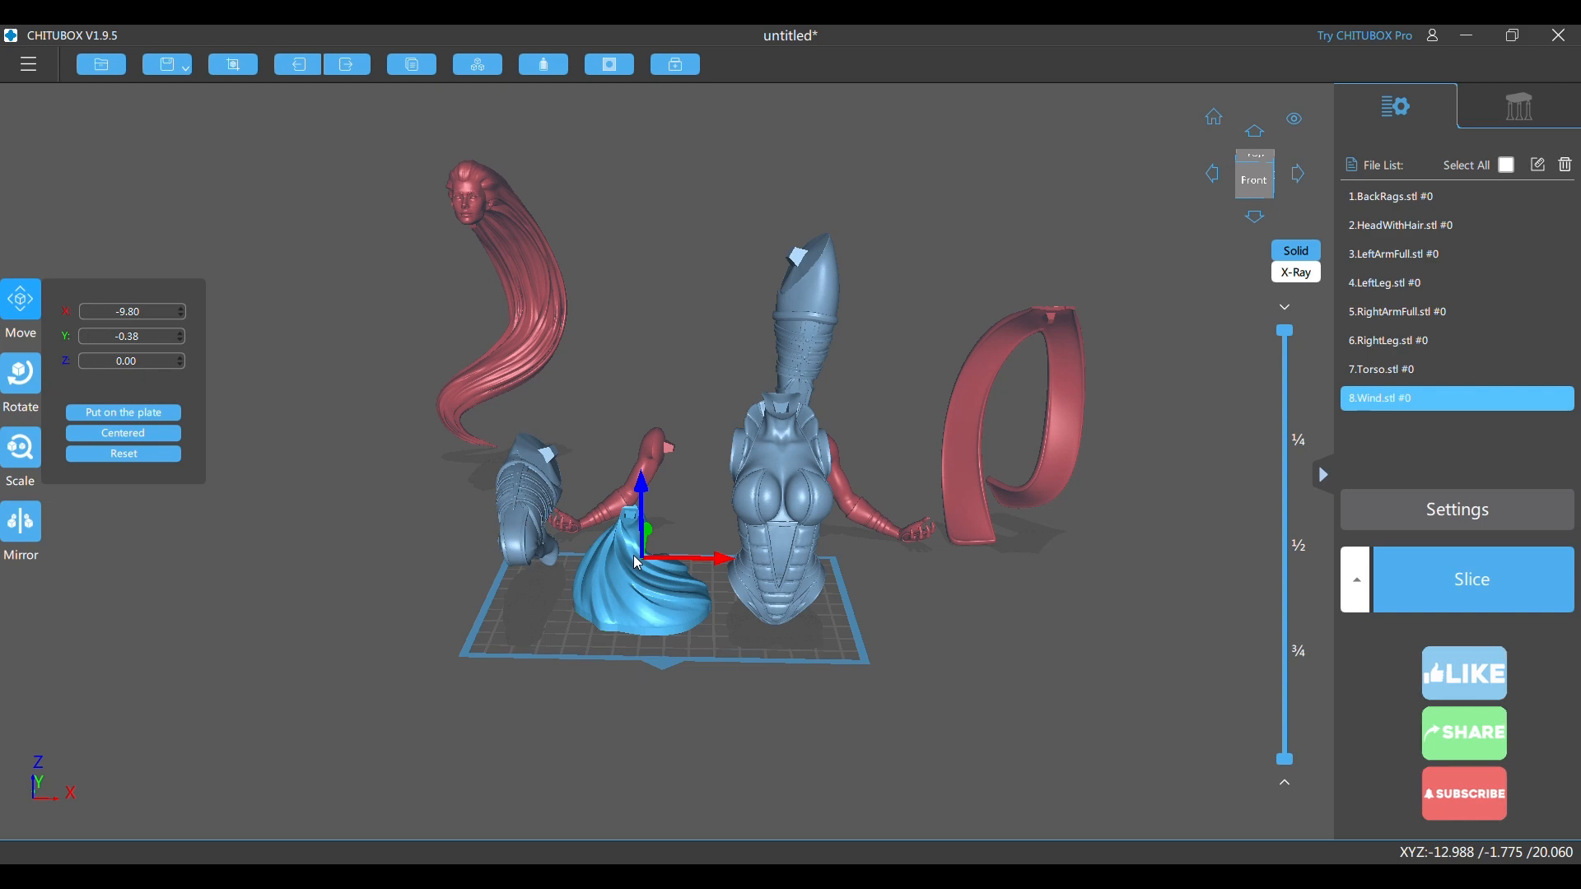
{"action": "right_click_drag", "start_coordinate": [628, 554], "coordinate": [658, 547]}
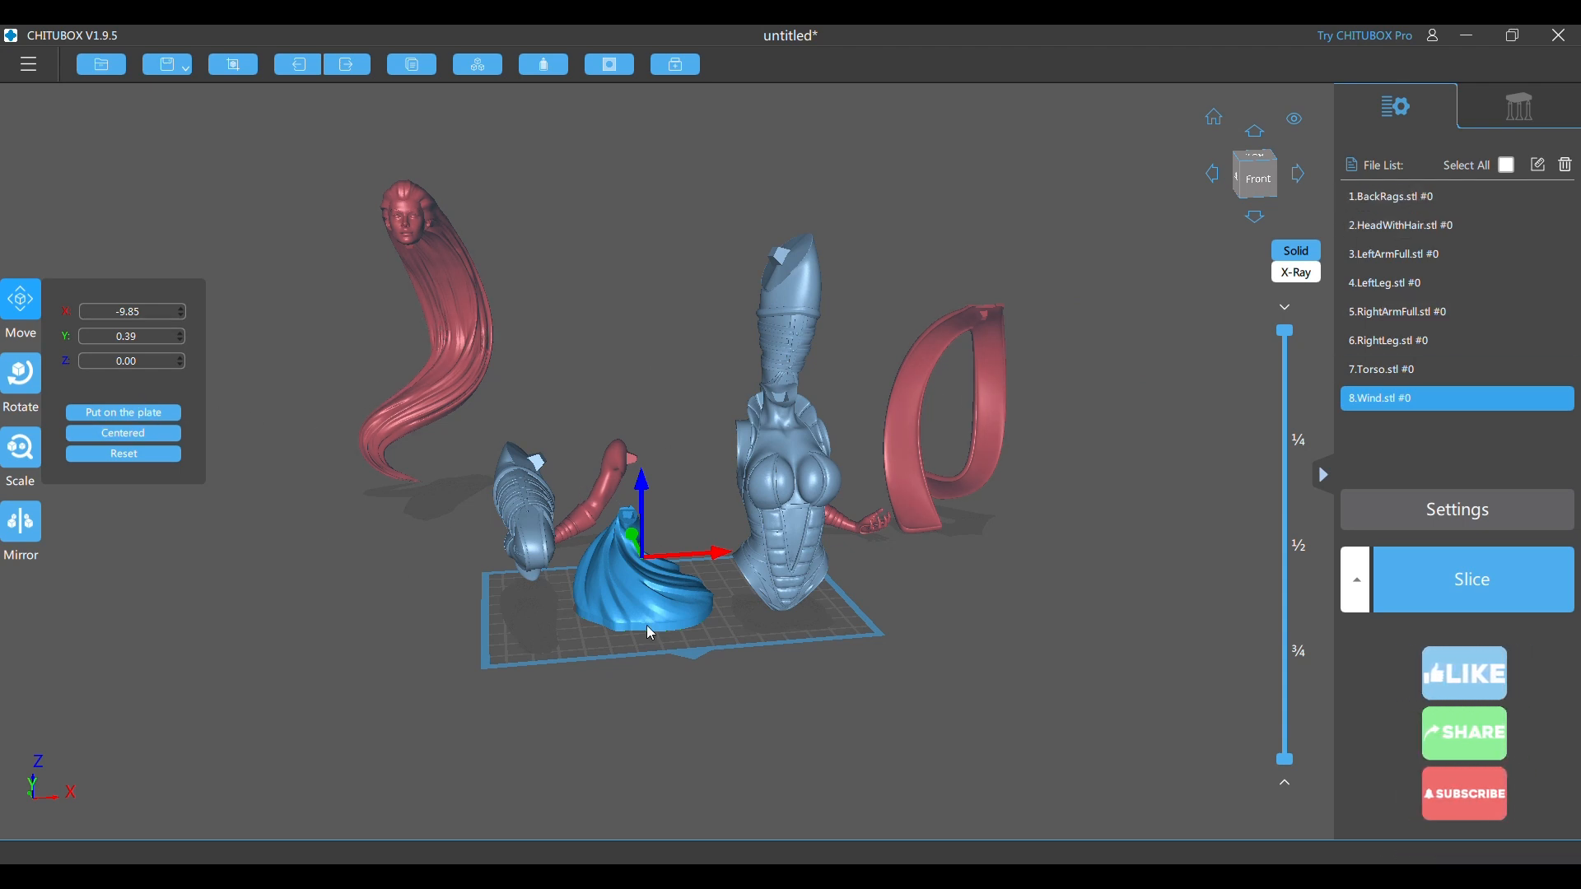
{"action": "right_click_drag", "start_coordinate": [838, 652], "coordinate": [787, 716]}
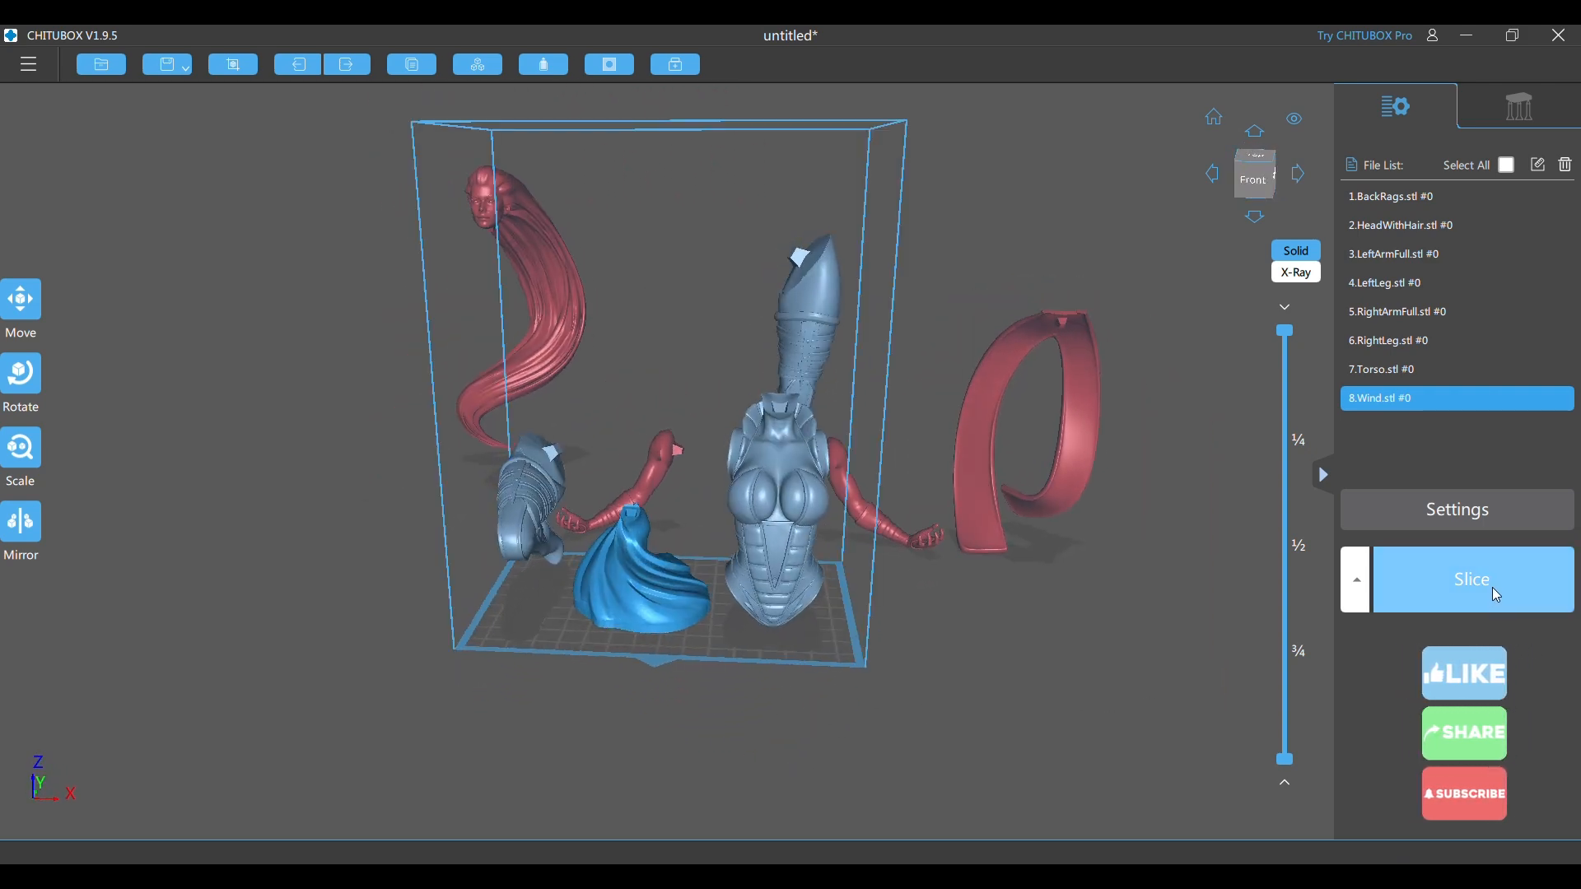
{"action": "right_click_drag", "start_coordinate": [650, 727], "coordinate": [699, 748]}
{"action": "left_click", "coordinate": [654, 635]}
{"action": "left_click_drag", "start_coordinate": [654, 635], "coordinate": [655, 660]}
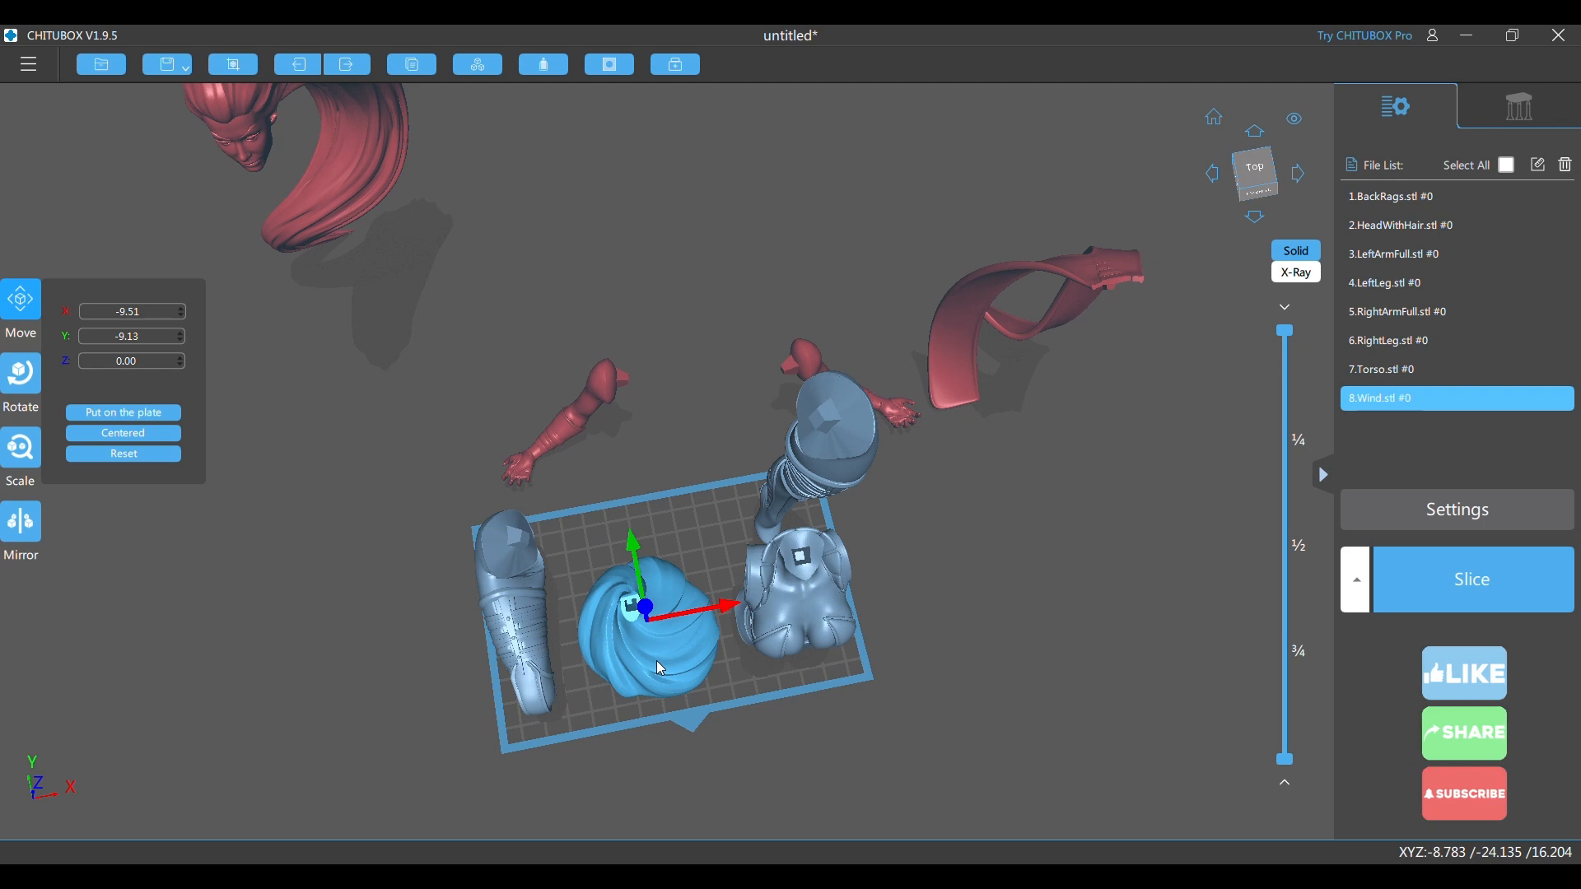
- Shift RightLeg off the side of the plate and position HeadWithHair on it at about X -33, Y 3
{"action": "left_click_drag", "start_coordinate": [352, 192], "coordinate": [687, 543]}
{"action": "right_click_drag", "start_coordinate": [694, 524], "coordinate": [626, 486]}
{"action": "left_click", "coordinate": [516, 544]}
{"action": "left_click_drag", "start_coordinate": [513, 542], "coordinate": [383, 556]}
{"action": "left_click_drag", "start_coordinate": [700, 408], "coordinate": [628, 430]}
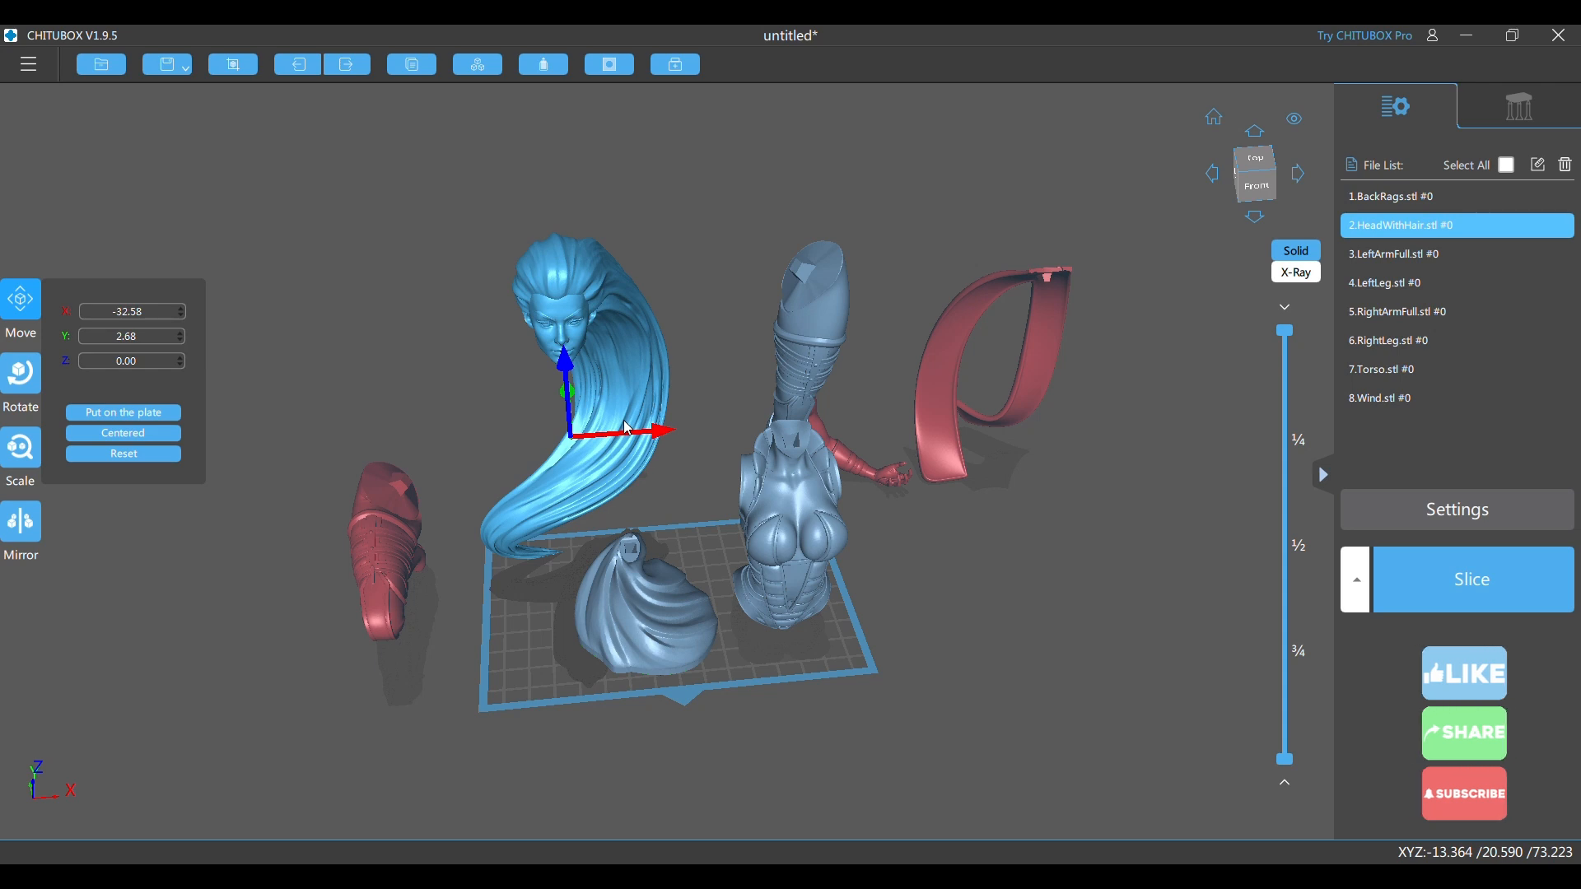
- Return RightLeg to the plate at about X -55, Y -8, and raise it to about Z 60 beside the hair
{"action": "left_click_drag", "start_coordinate": [383, 560], "coordinate": [515, 564]}
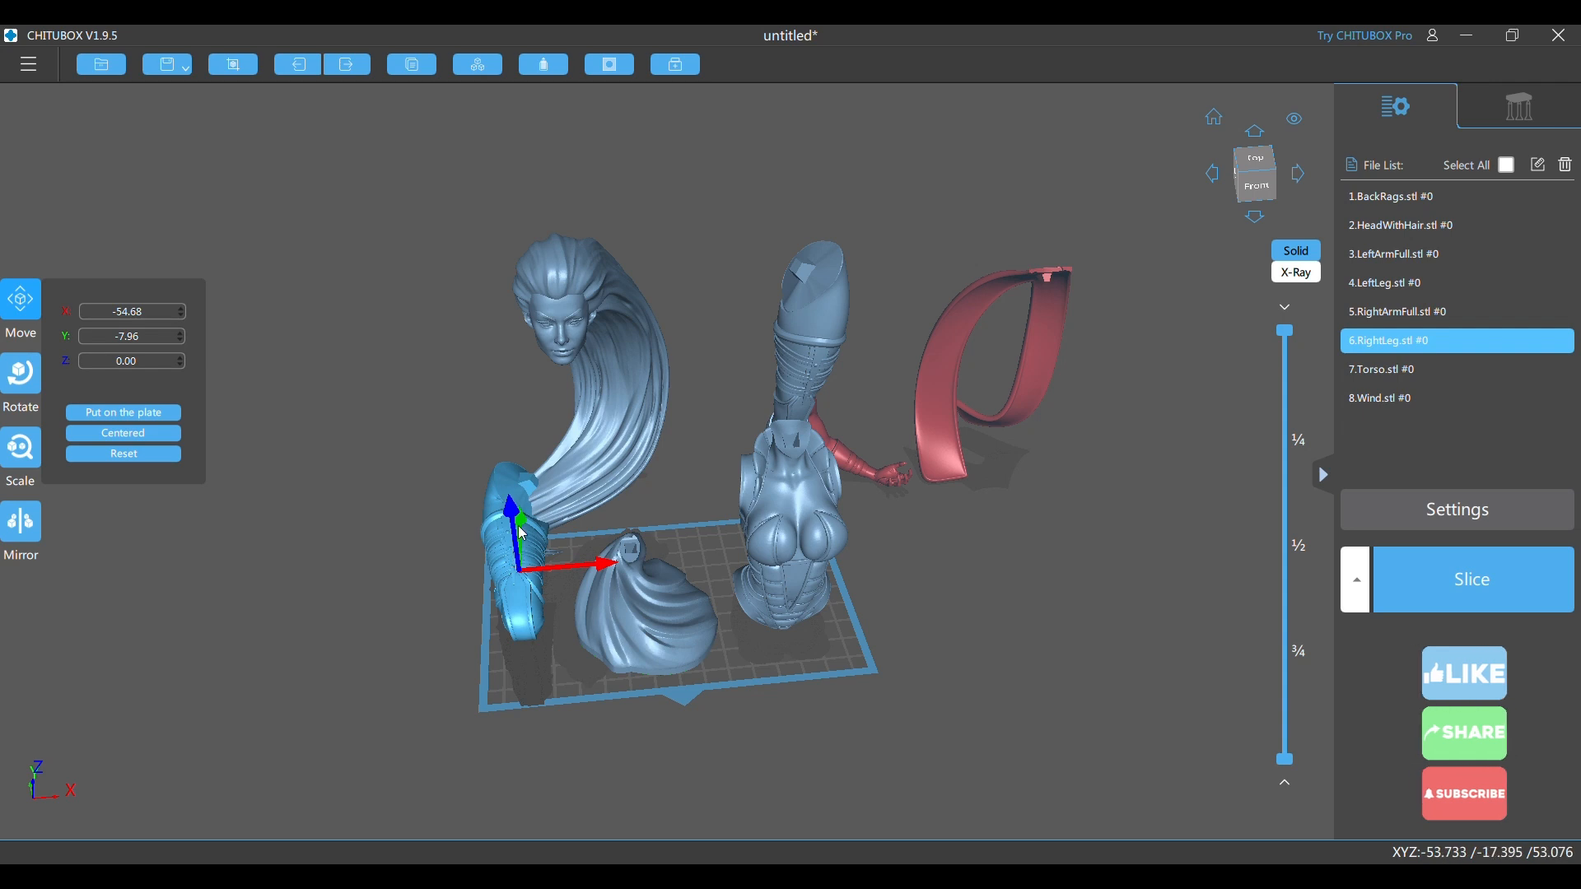
{"action": "left_click_drag", "start_coordinate": [516, 525], "coordinate": [511, 499]}
{"action": "right_click_drag", "start_coordinate": [510, 490], "coordinate": [504, 415]}
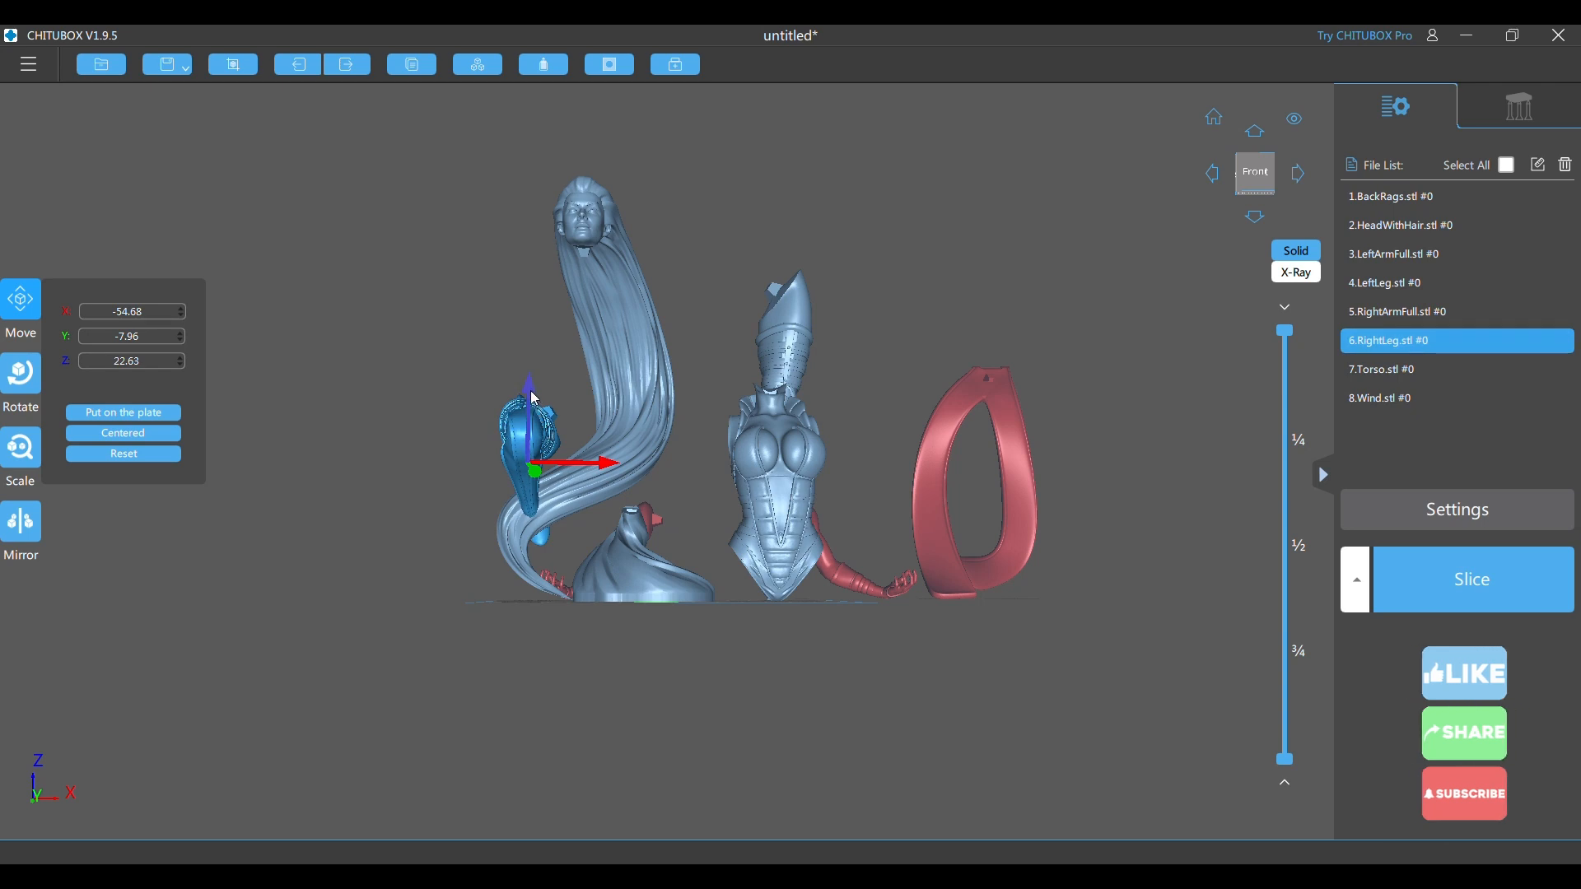
{"action": "left_click_drag", "start_coordinate": [536, 399], "coordinate": [547, 339]}
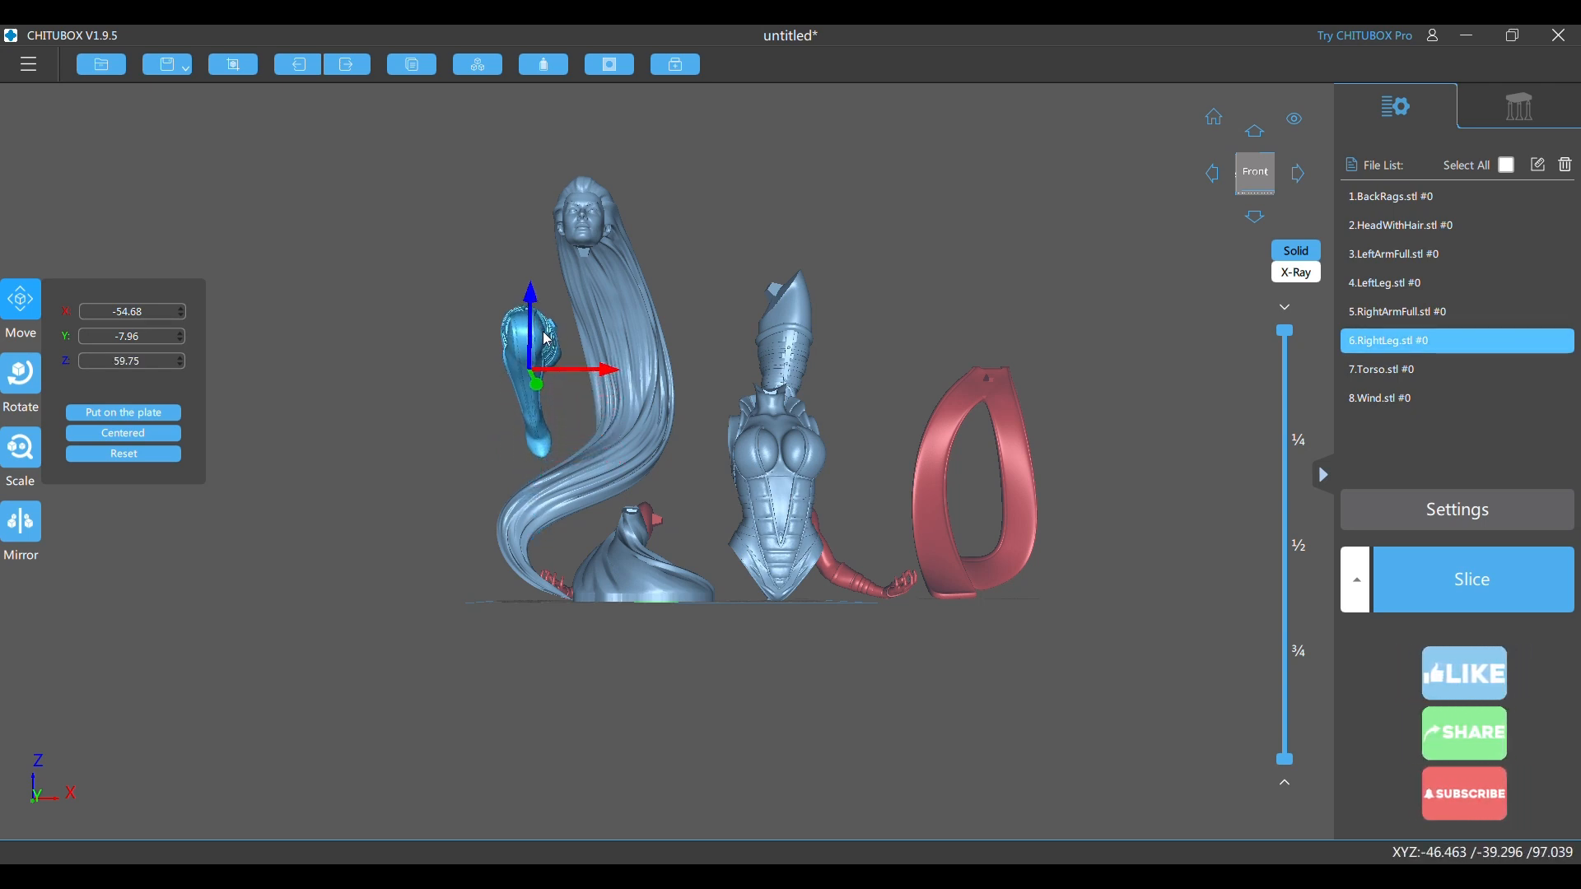
{"action": "right_click_drag", "start_coordinate": [577, 461], "coordinate": [583, 506]}
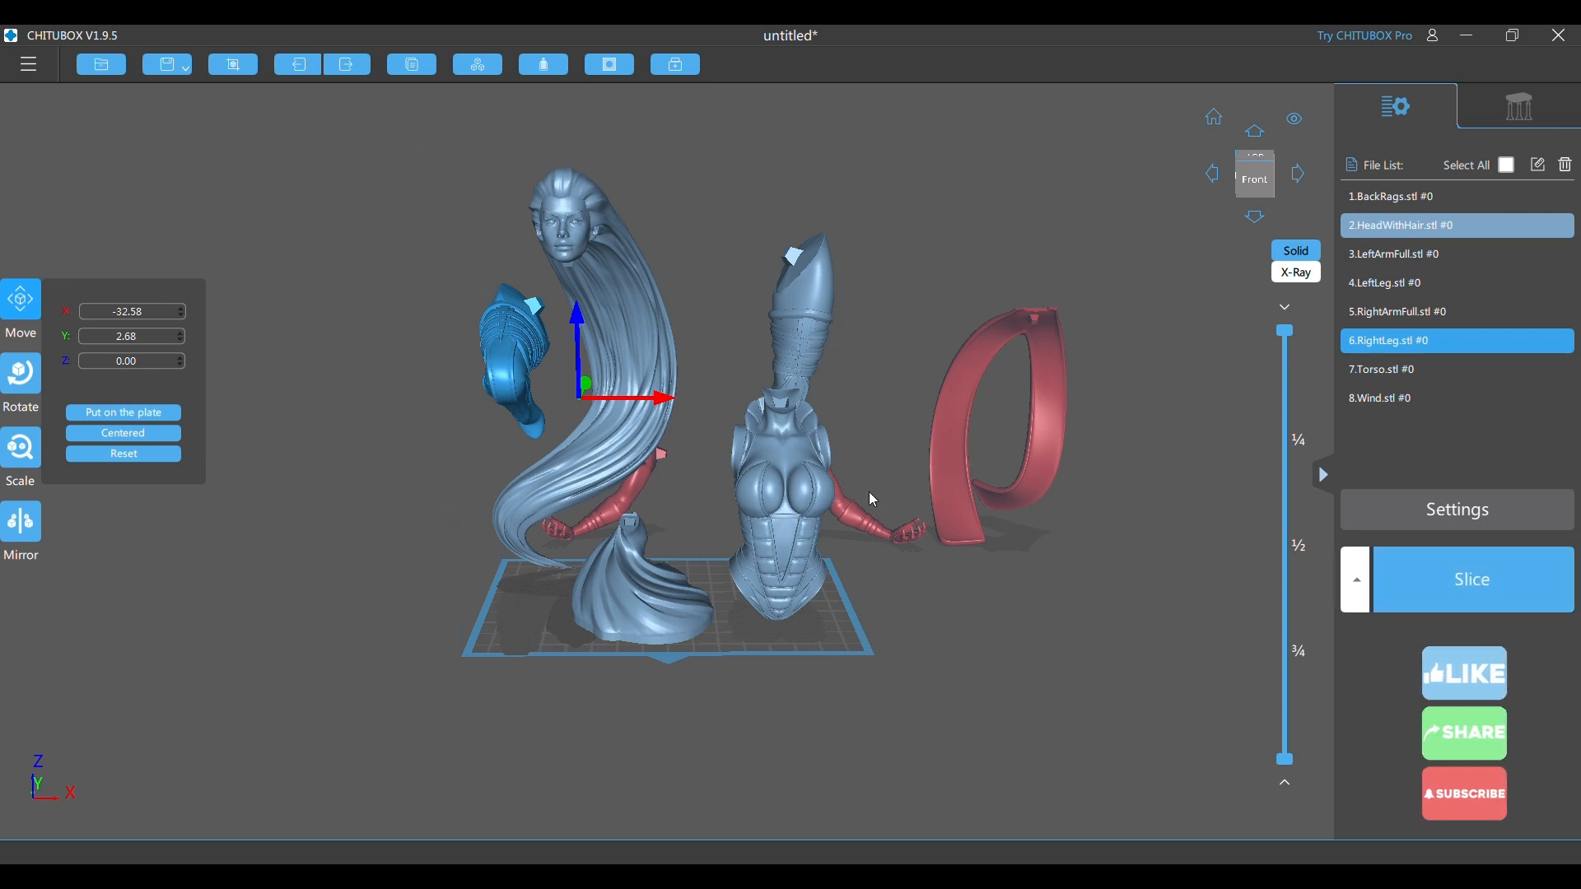
{"action": "mouse_move", "coordinate": [769, 539]}
{"action": "right_mouse_down"}
{"action": "mouse_move", "coordinate": [703, 584]}
{"action": "mouse_move", "coordinate": [572, 610]}
{"action": "mouse_move", "coordinate": [807, 561]}
{"action": "mouse_move", "coordinate": [784, 563]}
{"action": "right_mouse_up"}
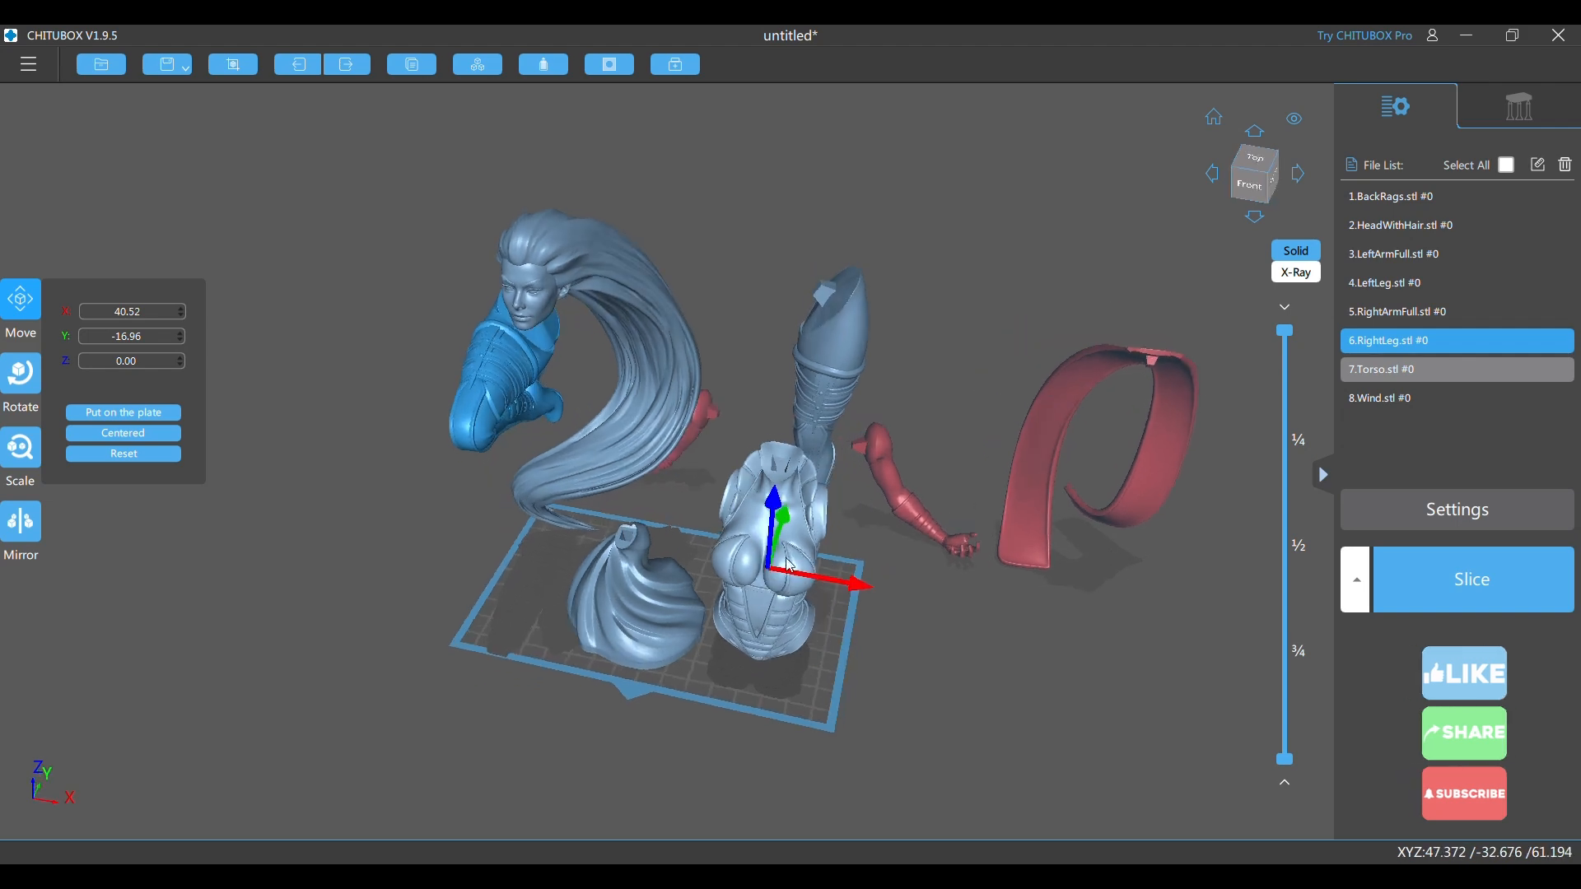
- Place RightArmFull on the plate between the hair and Wind, at about X -32, Y 13
{"action": "left_click", "coordinate": [703, 423]}
{"action": "left_click_drag", "start_coordinate": [698, 423], "coordinate": [649, 506]}
{"action": "right_click_drag", "start_coordinate": [649, 506], "coordinate": [265, 521]}
{"action": "left_click_drag", "start_coordinate": [580, 604], "coordinate": [584, 593]}
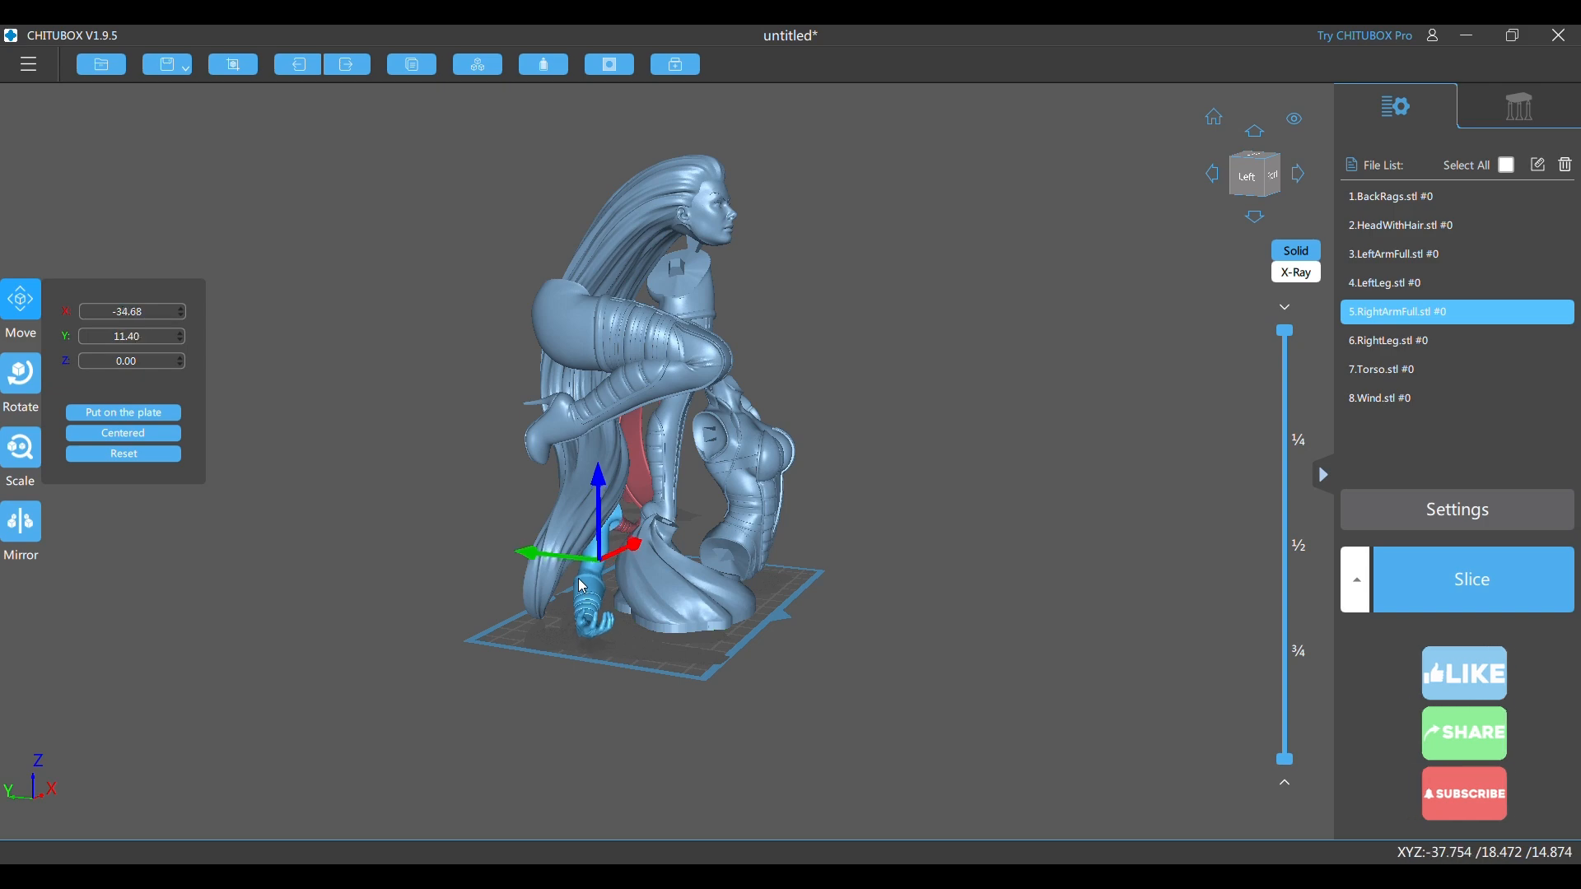
{"action": "right_click_drag", "start_coordinate": [583, 586], "coordinate": [813, 554]}
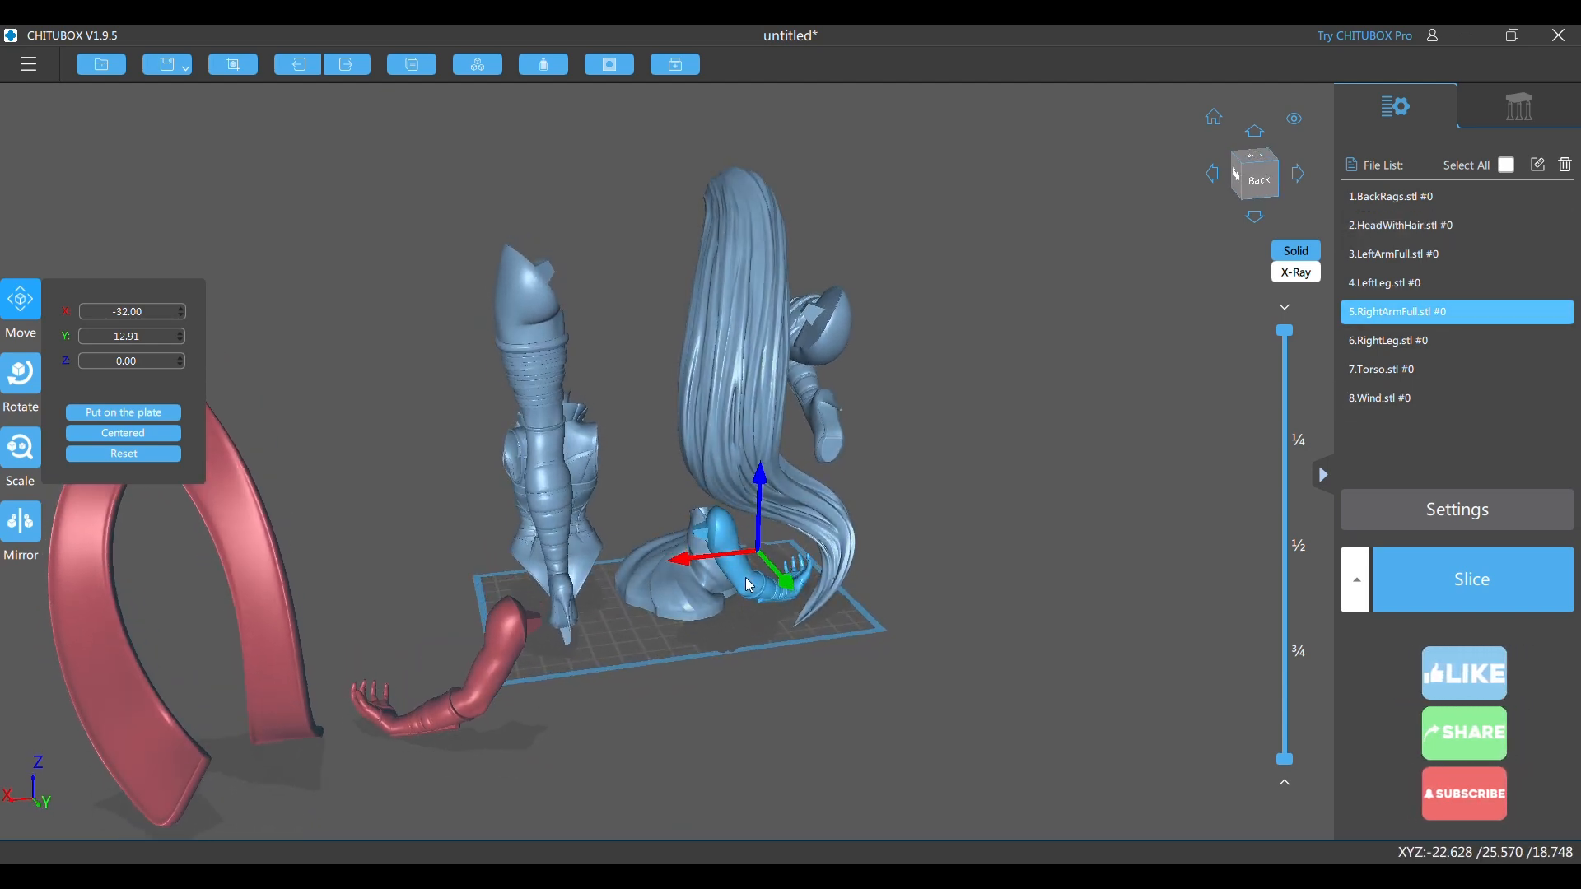
{"action": "right_click_drag", "start_coordinate": [743, 586], "coordinate": [1008, 590]}
- Move LeftArmFull, RightLeg and LeftLeg out beside the build plate
{"action": "left_click_drag", "start_coordinate": [871, 471], "coordinate": [984, 557]}
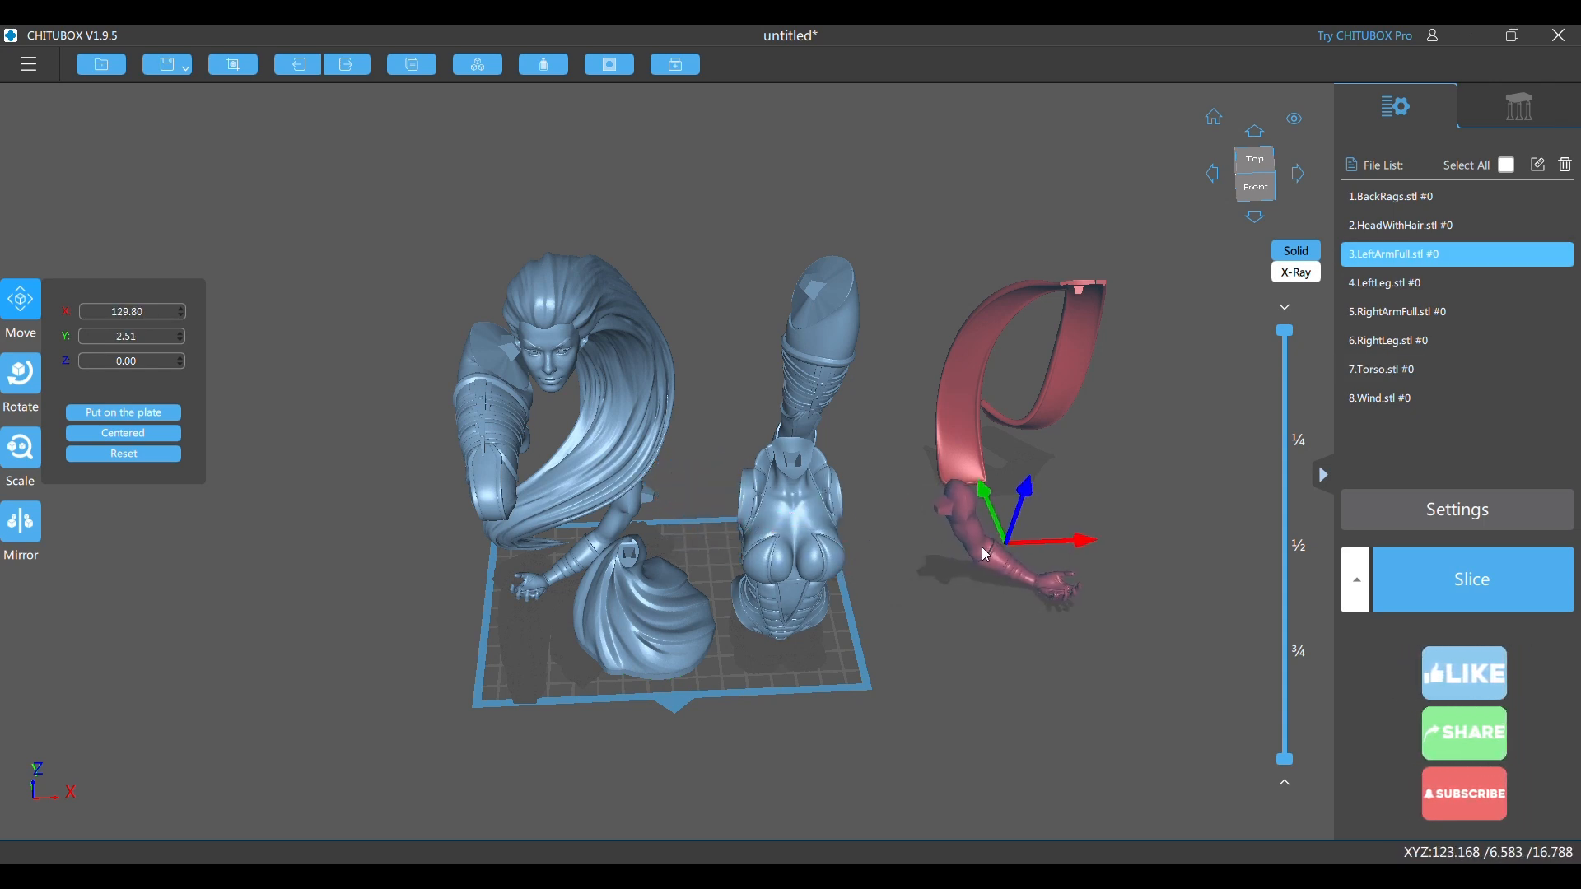
{"action": "left_click_drag", "start_coordinate": [991, 555], "coordinate": [1094, 557]}
{"action": "left_click_drag", "start_coordinate": [513, 477], "coordinate": [994, 682]}
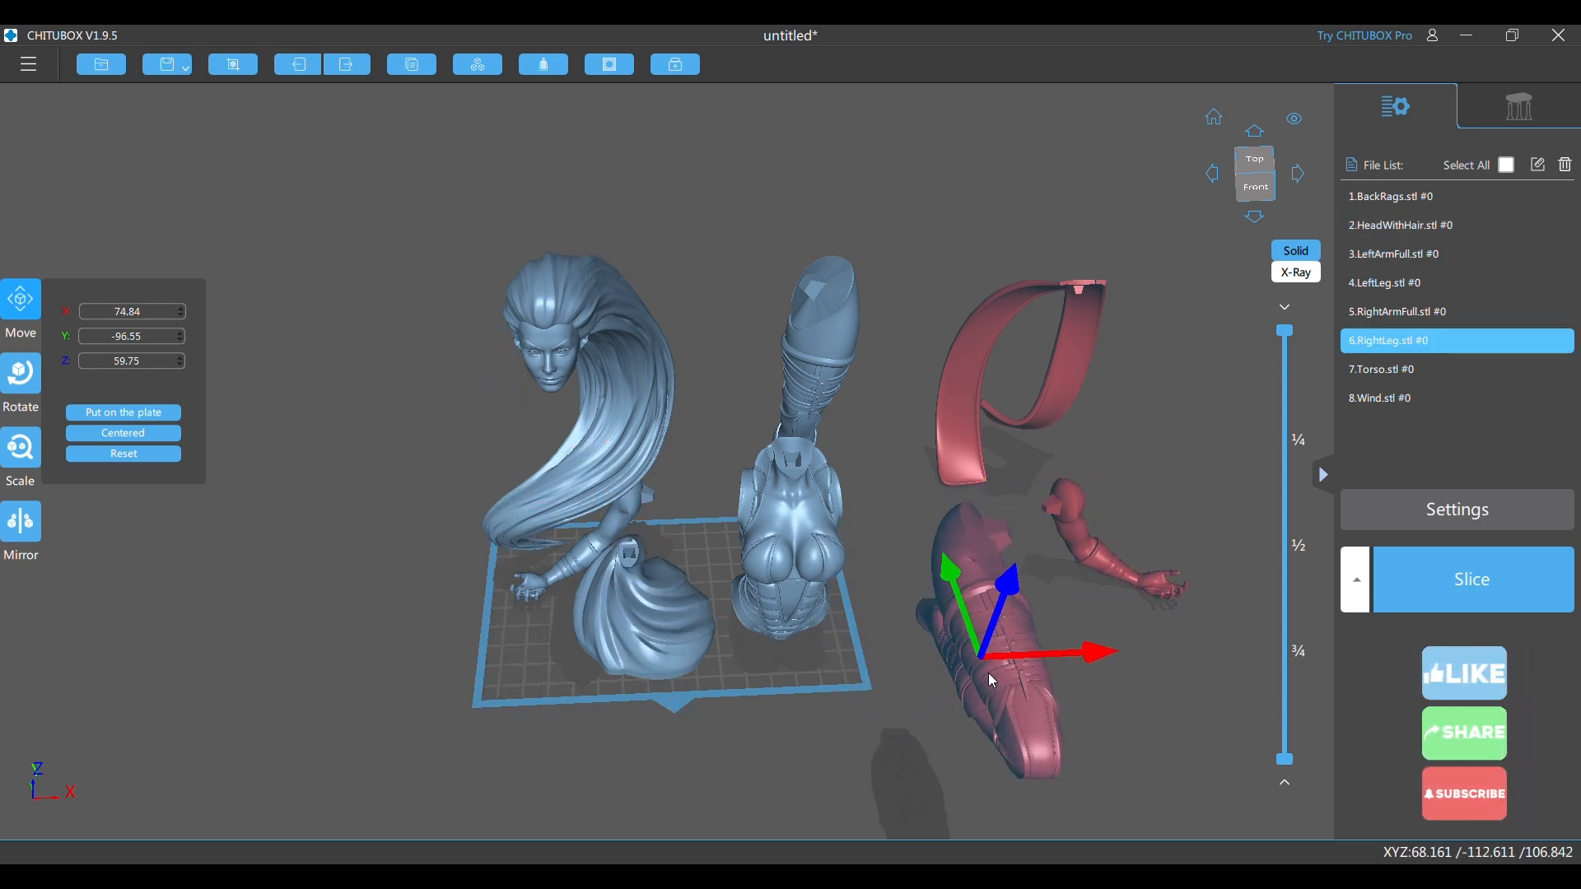
{"action": "left_click_drag", "start_coordinate": [817, 403], "coordinate": [1184, 406]}
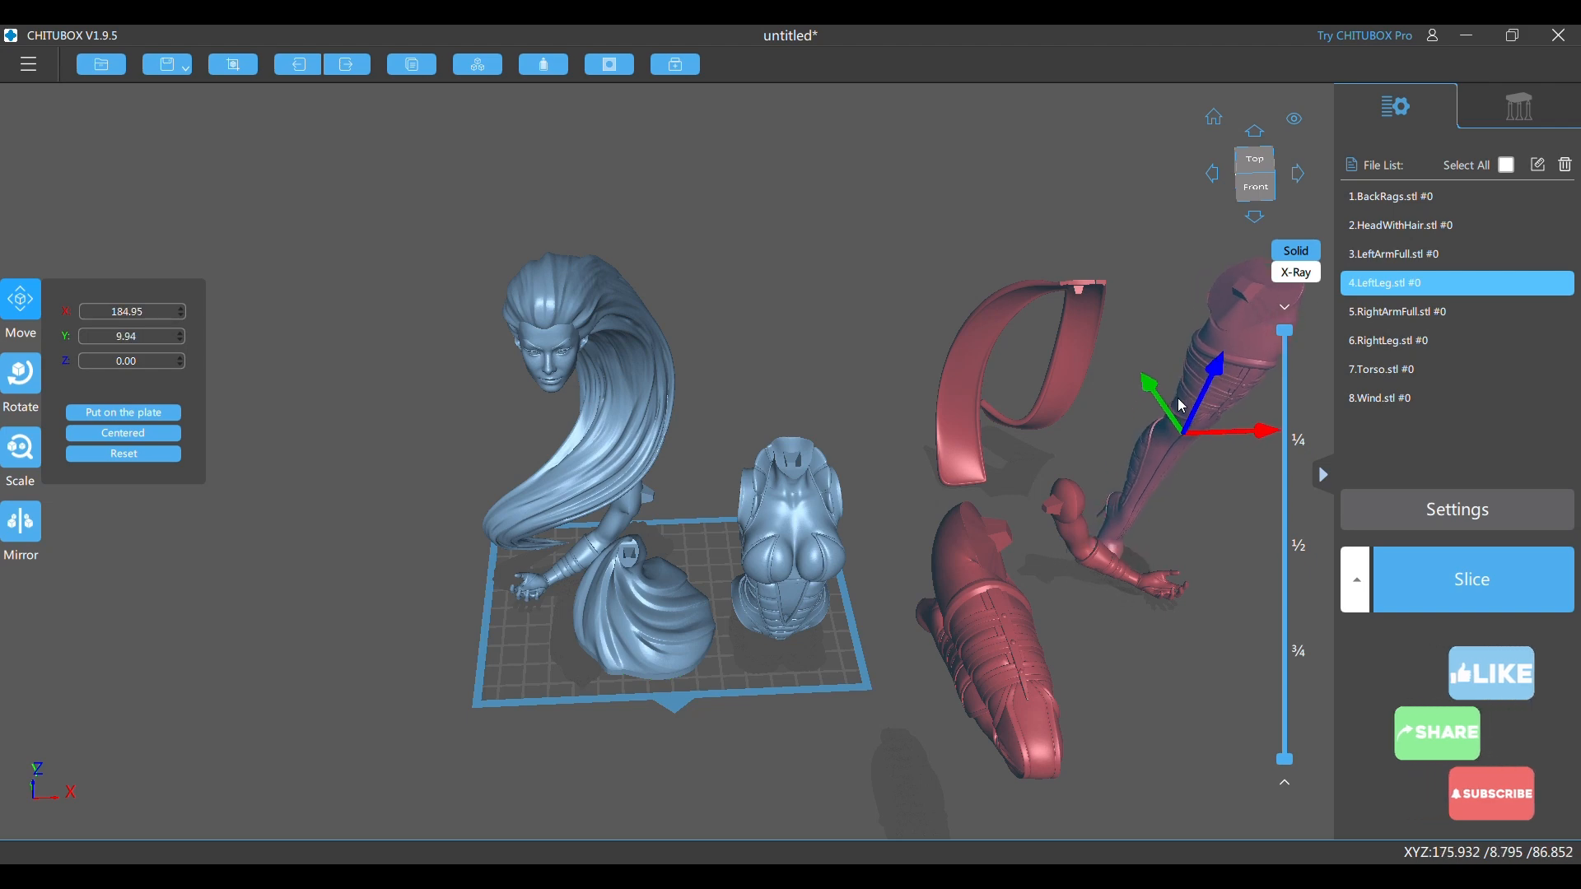
- Raise RightArmFull above the plate and position it just in front of the hair of HeadWithHair
{"action": "left_click", "coordinate": [799, 565]}
{"action": "right_click_drag", "start_coordinate": [803, 565], "coordinate": [887, 517]}
{"action": "left_click_drag", "start_coordinate": [588, 595], "coordinate": [654, 447]}
{"action": "right_click_drag", "start_coordinate": [654, 497], "coordinate": [588, 465]}
{"action": "left_click_drag", "start_coordinate": [555, 443], "coordinate": [605, 452]}
{"action": "right_click_drag", "start_coordinate": [606, 453], "coordinate": [718, 506]}
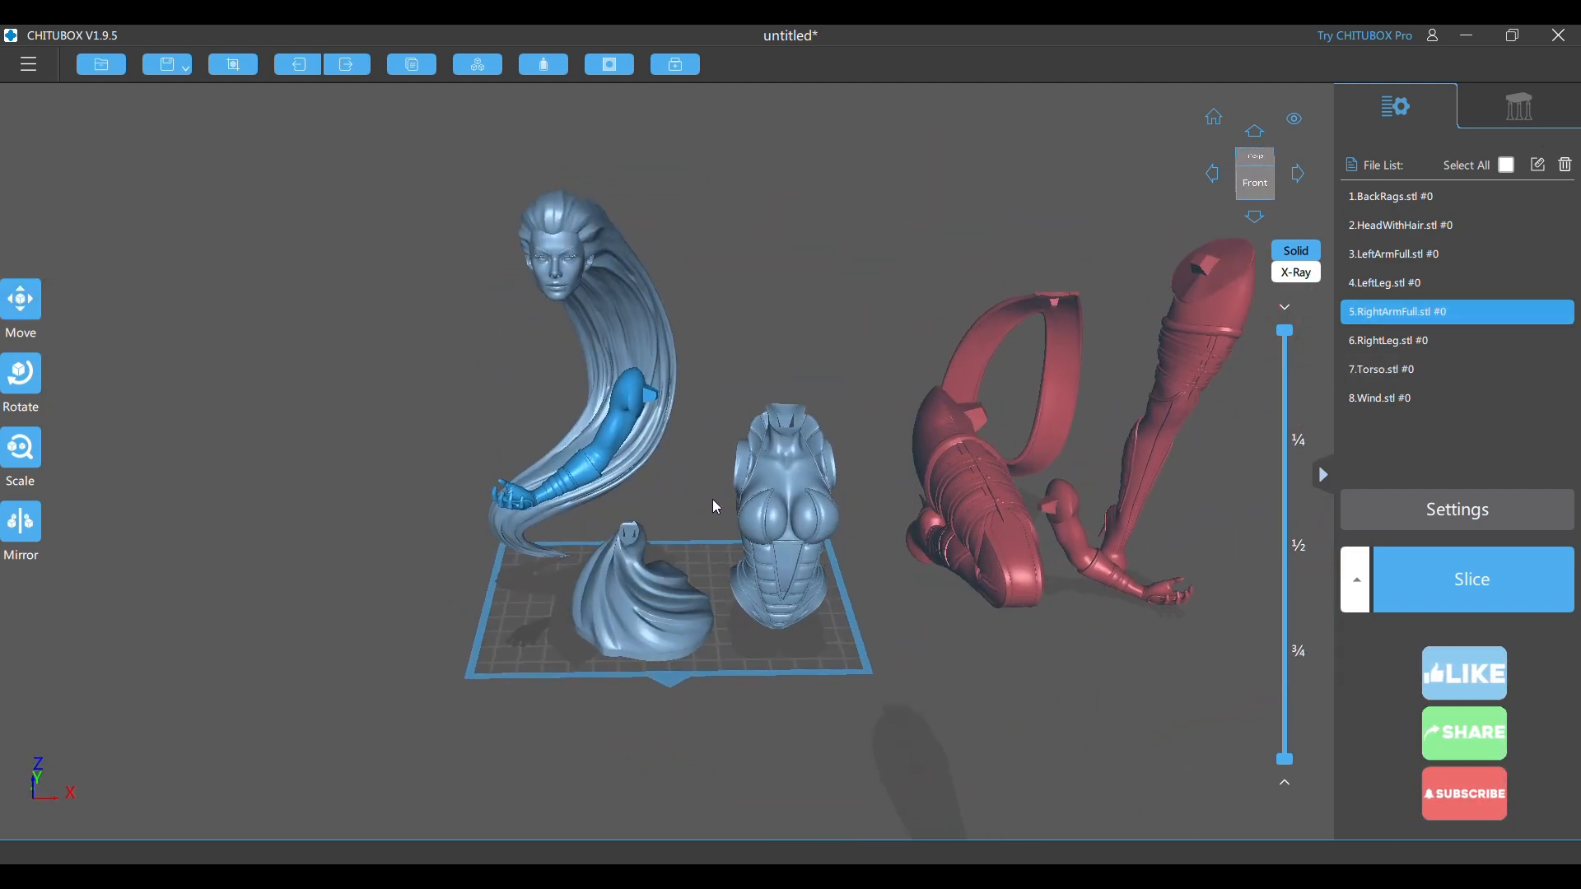
- Place LeftArmFull on the build plate behind the torso, at about X 35, Y 21
{"action": "left_click_drag", "start_coordinate": [1071, 553], "coordinate": [661, 534]}
{"action": "right_click_drag", "start_coordinate": [661, 534], "coordinate": [511, 566]}
{"action": "left_click_drag", "start_coordinate": [711, 630], "coordinate": [710, 685]}
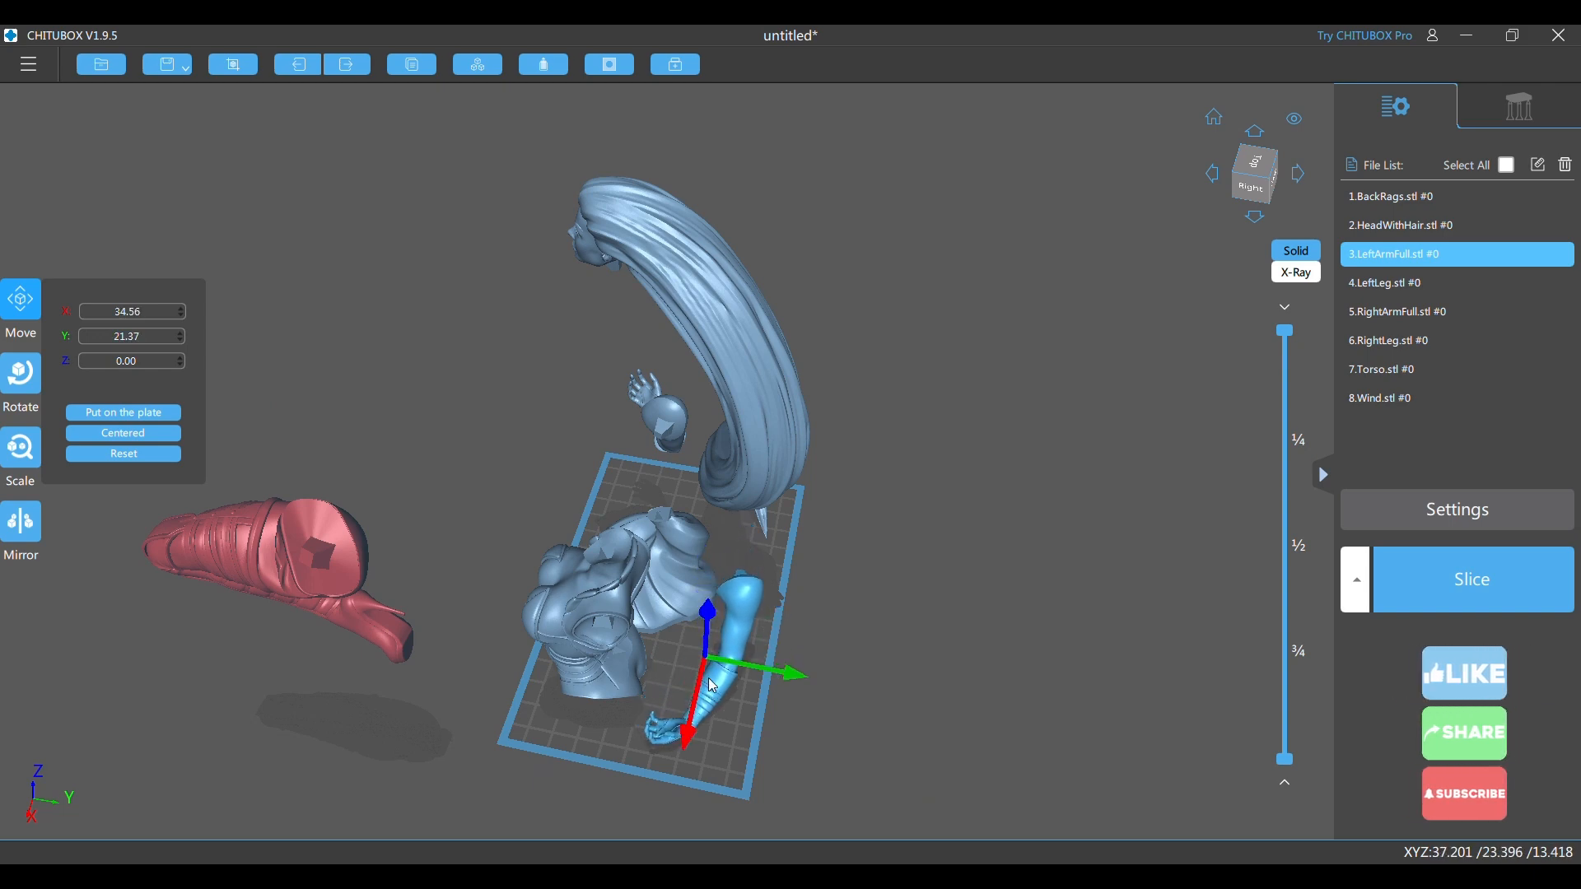
{"action": "right_click_drag", "start_coordinate": [764, 570], "coordinate": [830, 428]}
- Fine-tune the position of HeadWithHair to about X -26, Y 0
{"action": "left_click", "coordinate": [566, 359]}
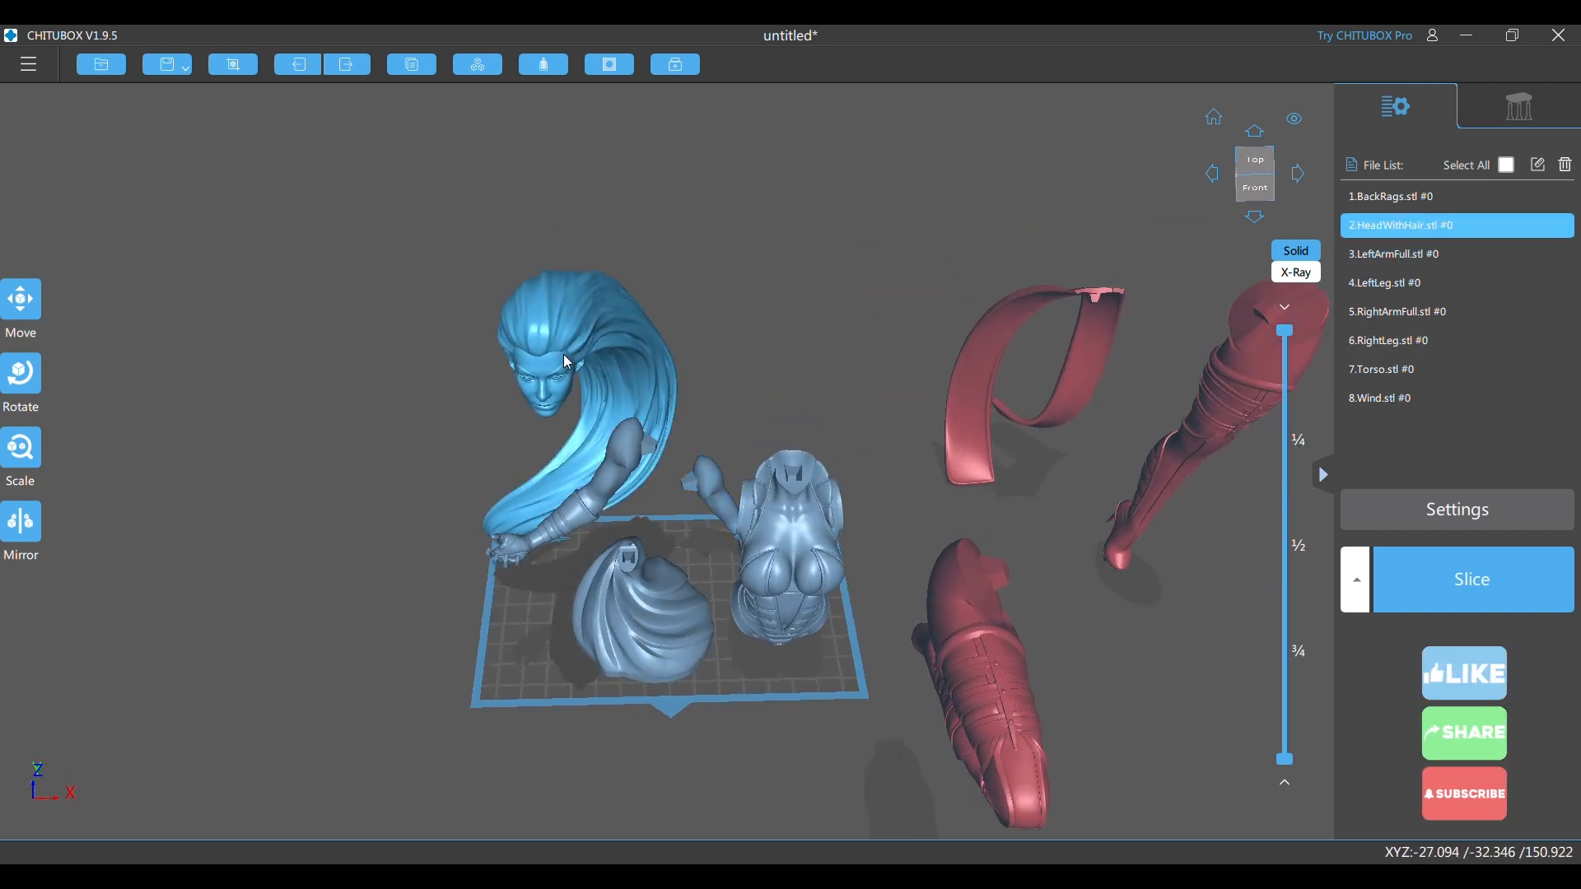
{"action": "left_click_drag", "start_coordinate": [563, 354], "coordinate": [585, 365]}
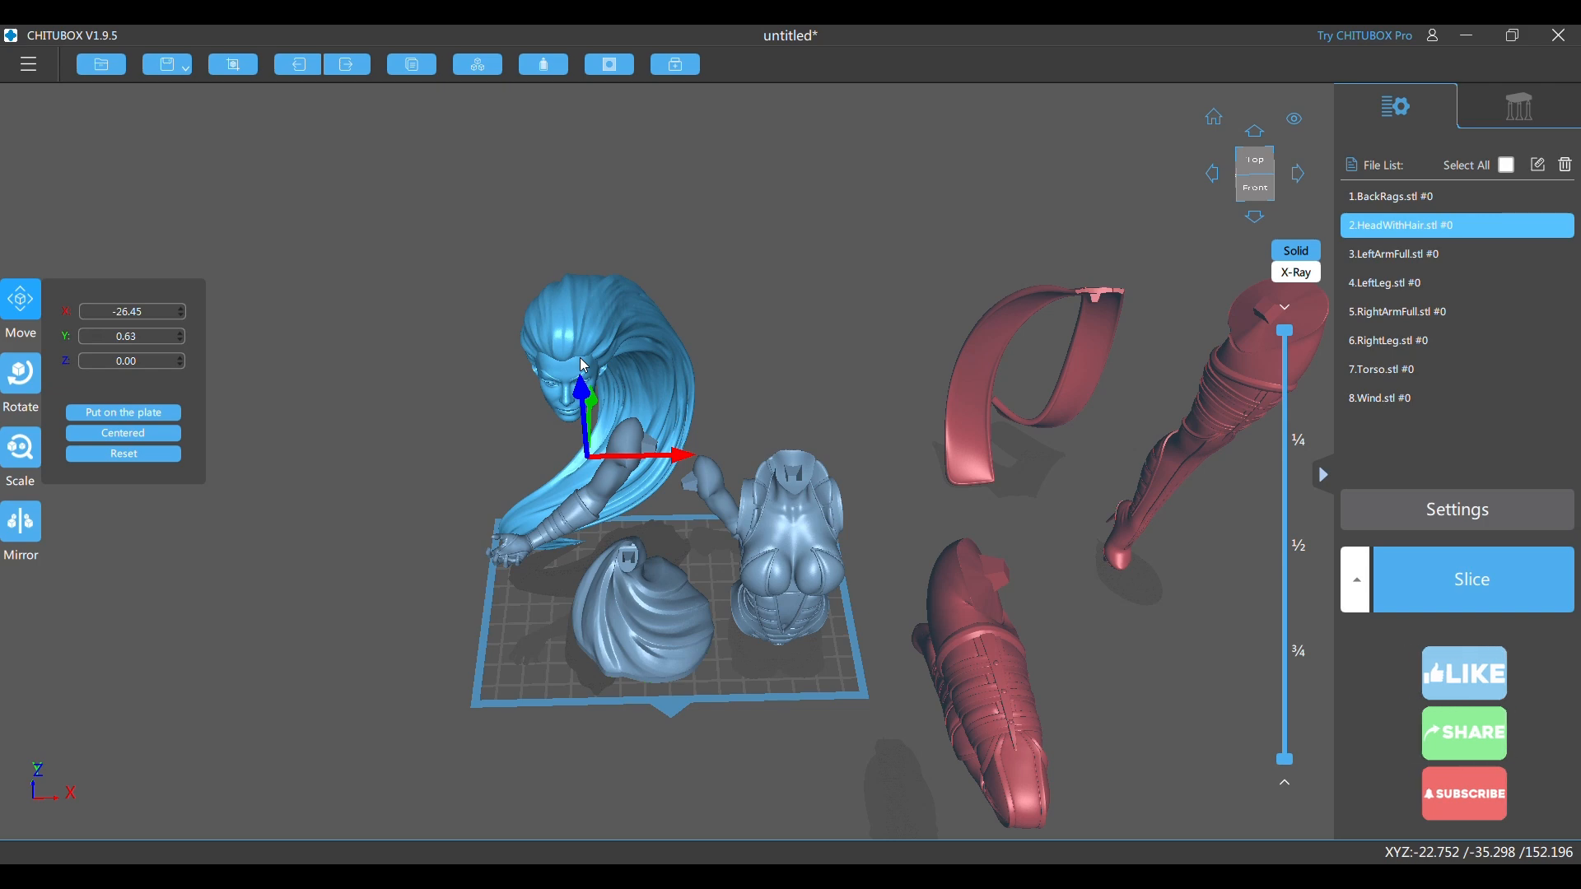
{"action": "left_click_drag", "start_coordinate": [584, 364], "coordinate": [586, 366]}
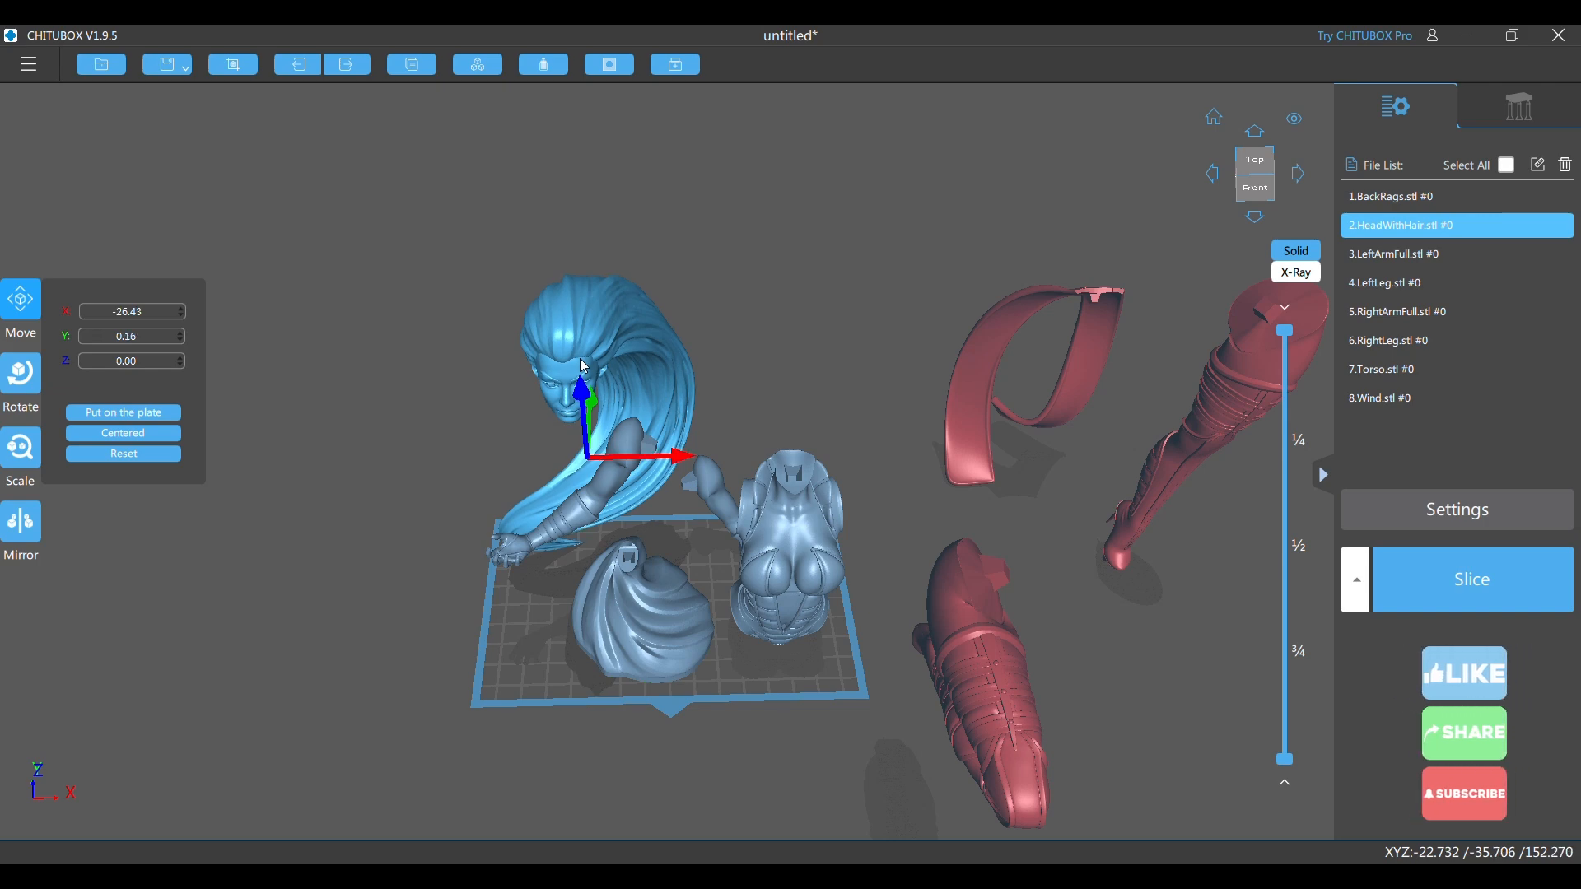
- Delete BackRags.stl, LeftLeg.stl and RightLeg.stl, the models lying off the build plate
{"action": "left_click_drag", "start_coordinate": [873, 326], "coordinate": [1066, 361]}
{"action": "left_click", "coordinate": [948, 299]}
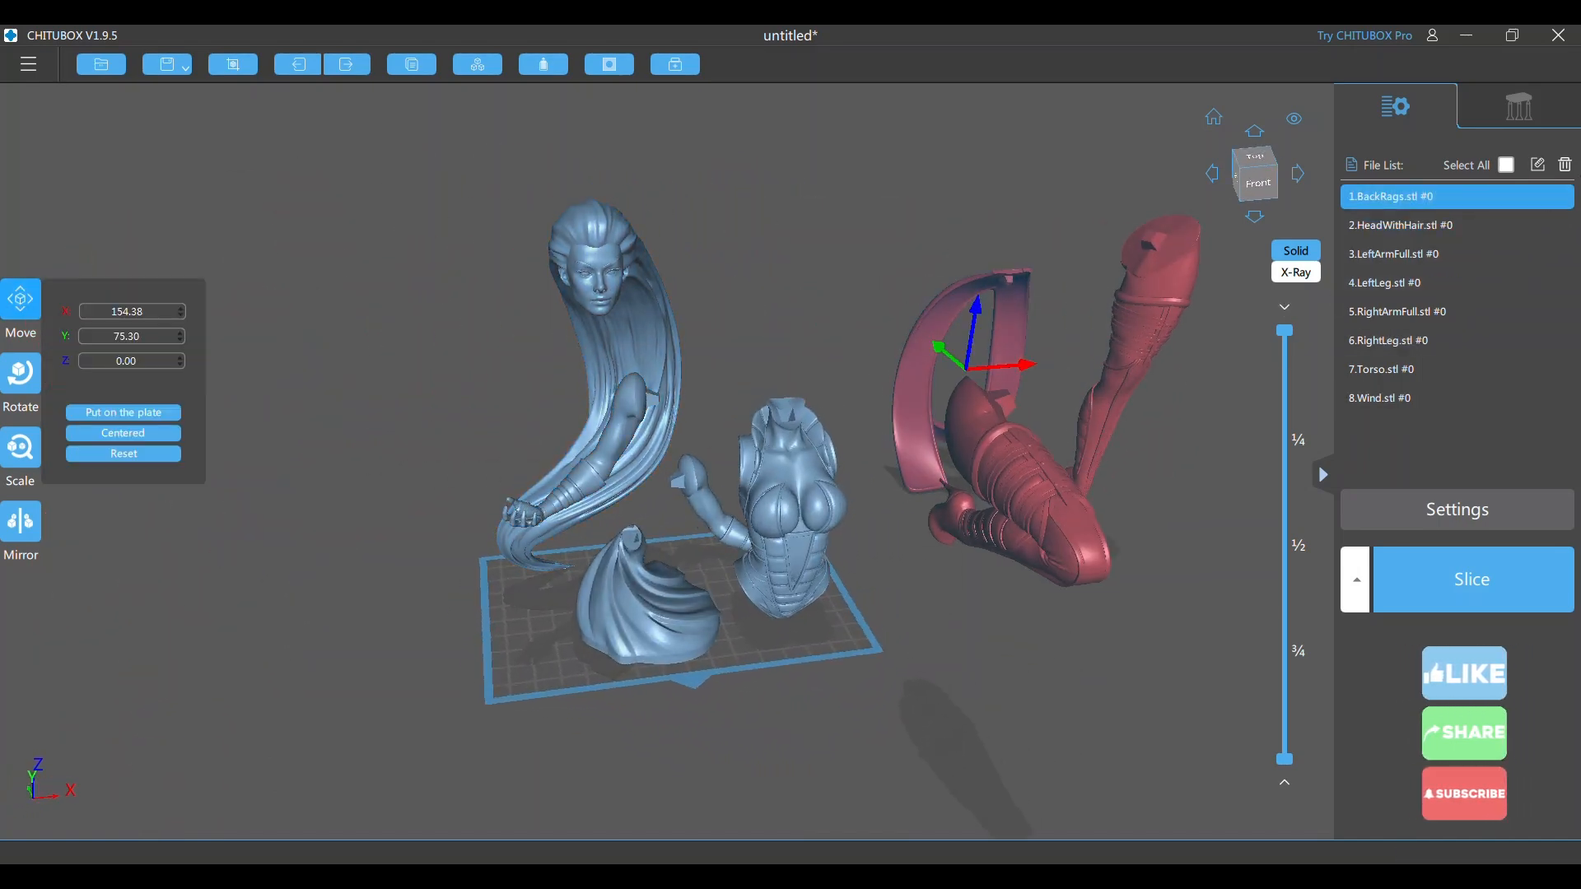
{"action": "left_click", "coordinate": [1567, 164]}
{"action": "left_click", "coordinate": [1169, 285]}
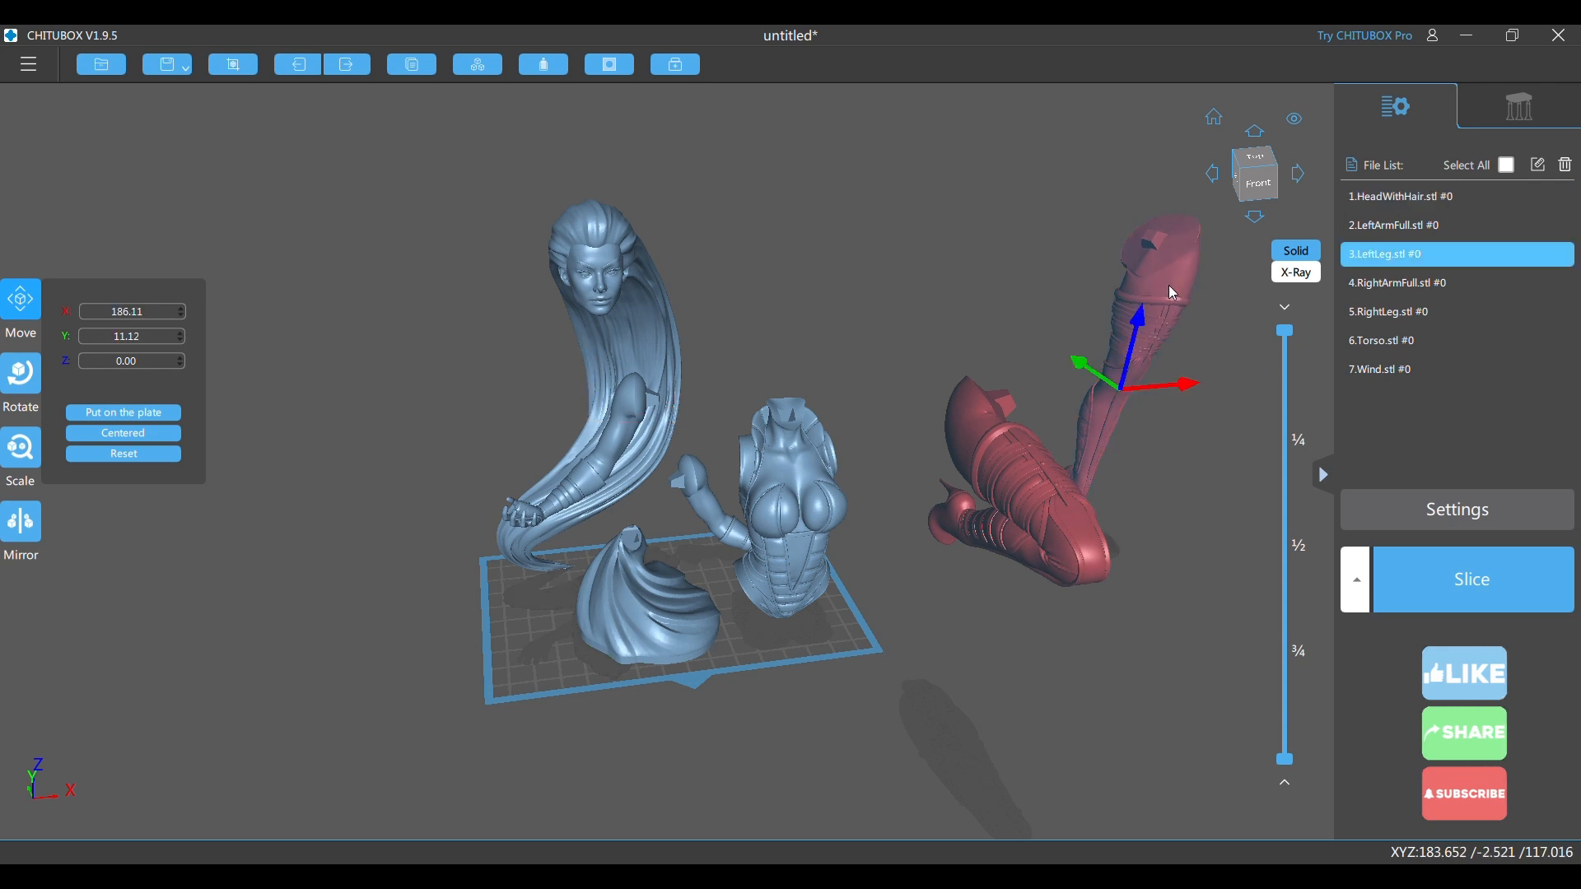
{"action": "left_click", "coordinate": [1566, 165]}
{"action": "left_click", "coordinate": [1041, 465]}
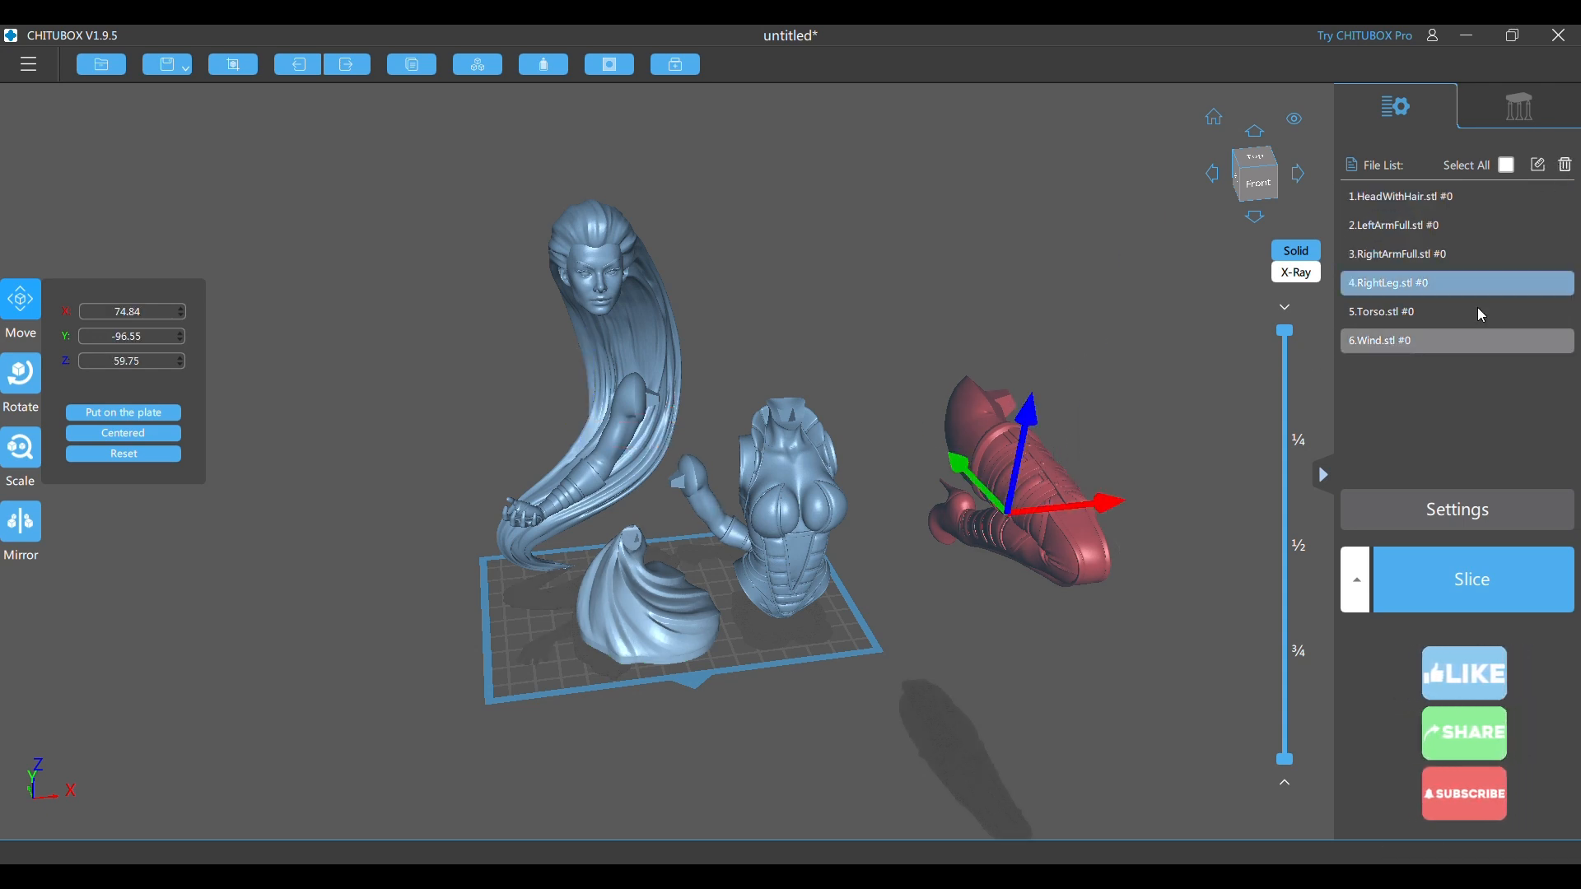
{"action": "left_click", "coordinate": [1567, 167]}
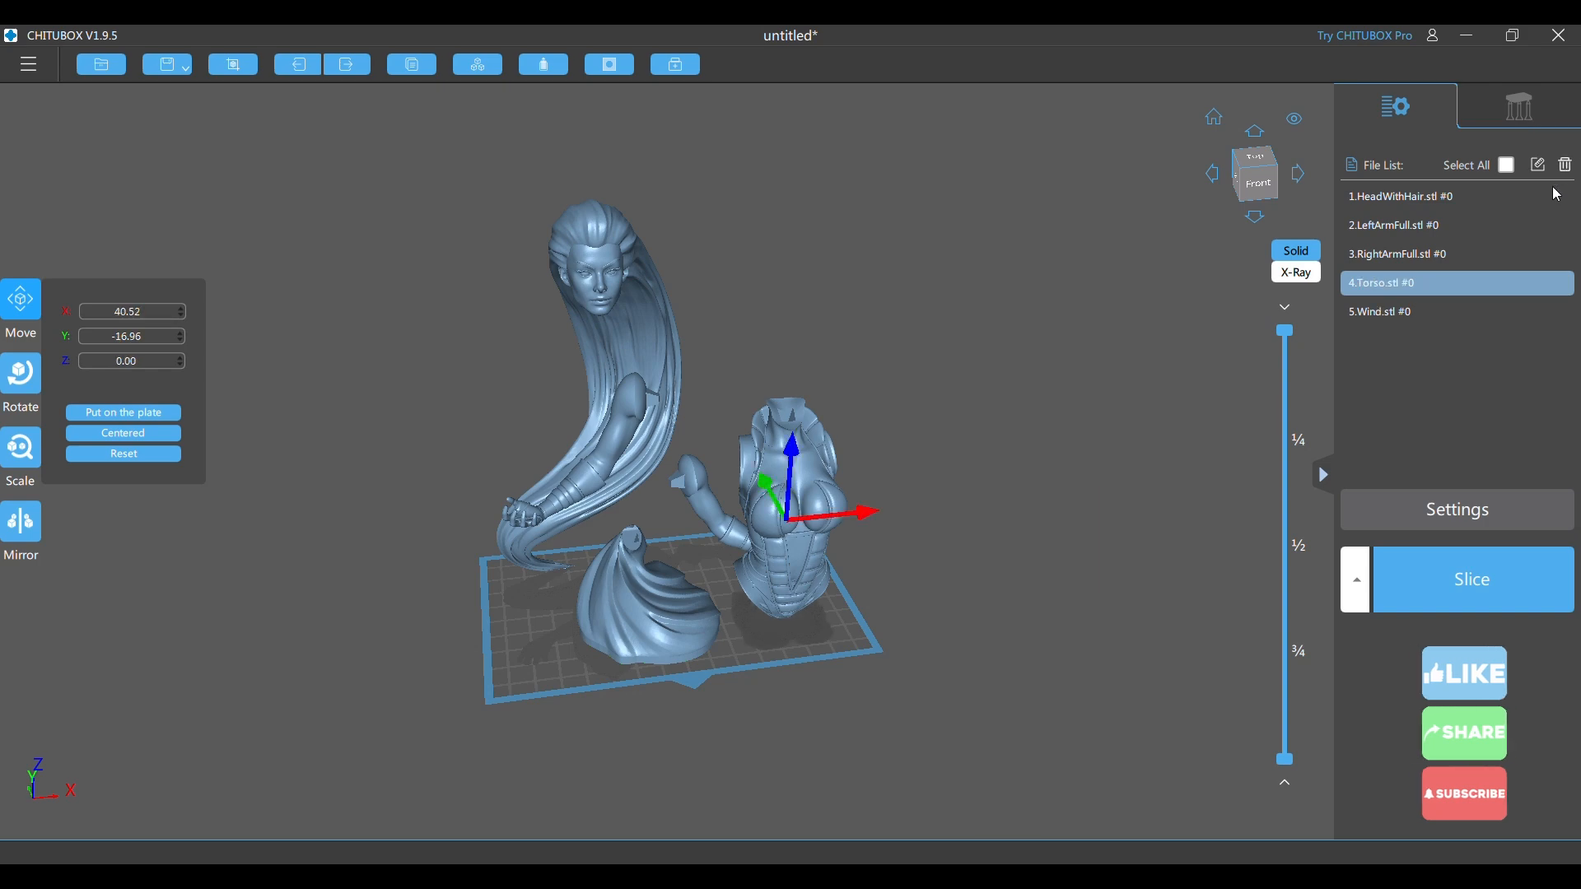
- Select all remaining models and generate automatic supports on all their surfaces with the Light support preset
{"action": "mouse_move", "coordinate": [1098, 476]}
{"action": "left_mouse_down"}
{"action": "mouse_move", "coordinate": [1069, 392]}
{"action": "mouse_move", "coordinate": [1041, 433]}
{"action": "mouse_move", "coordinate": [1145, 463]}
{"action": "mouse_move", "coordinate": [978, 373]}
{"action": "mouse_move", "coordinate": [1115, 441]}
{"action": "mouse_move", "coordinate": [1102, 462]}
{"action": "mouse_move", "coordinate": [1015, 457]}
{"action": "mouse_move", "coordinate": [1061, 436]}
{"action": "mouse_move", "coordinate": [1084, 470]}
{"action": "left_mouse_up"}
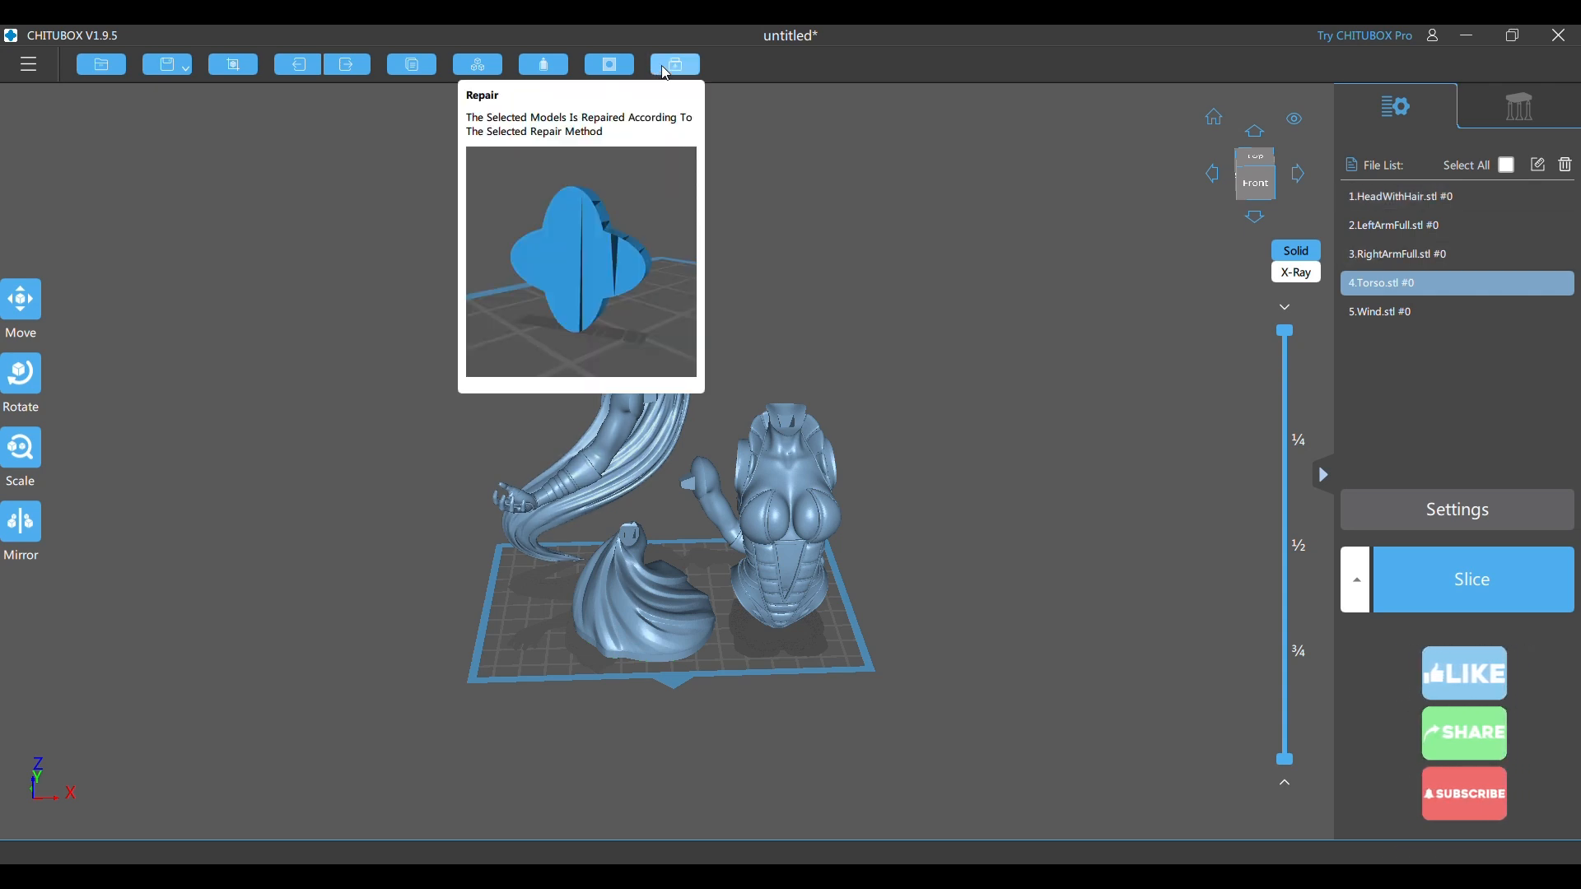
{"action": "left_click", "coordinate": [1510, 166]}
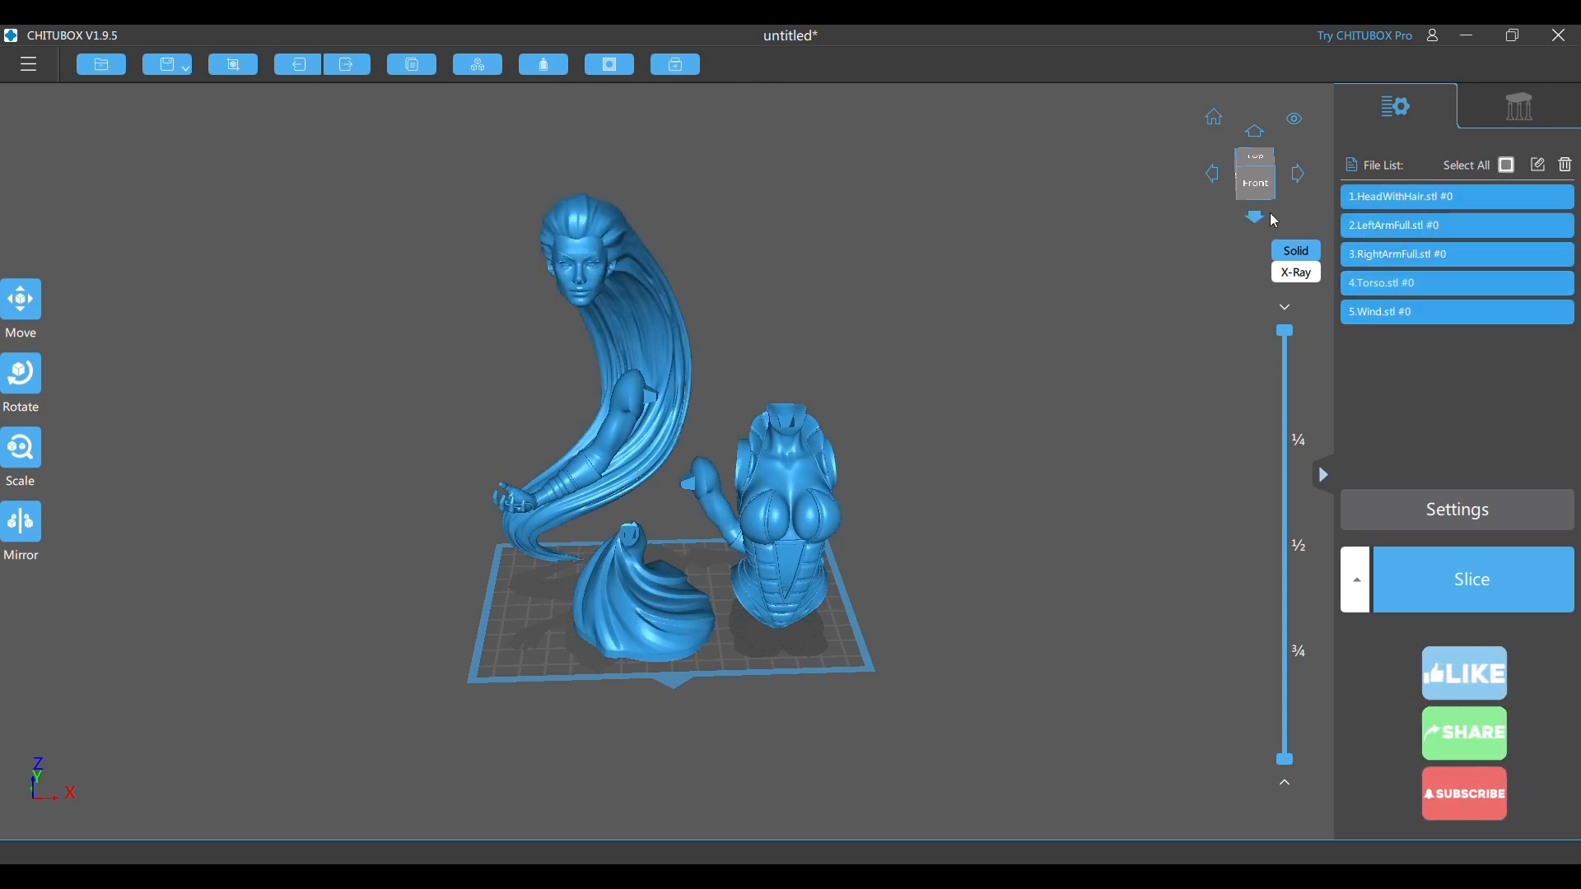
{"action": "left_click", "coordinate": [1524, 108]}
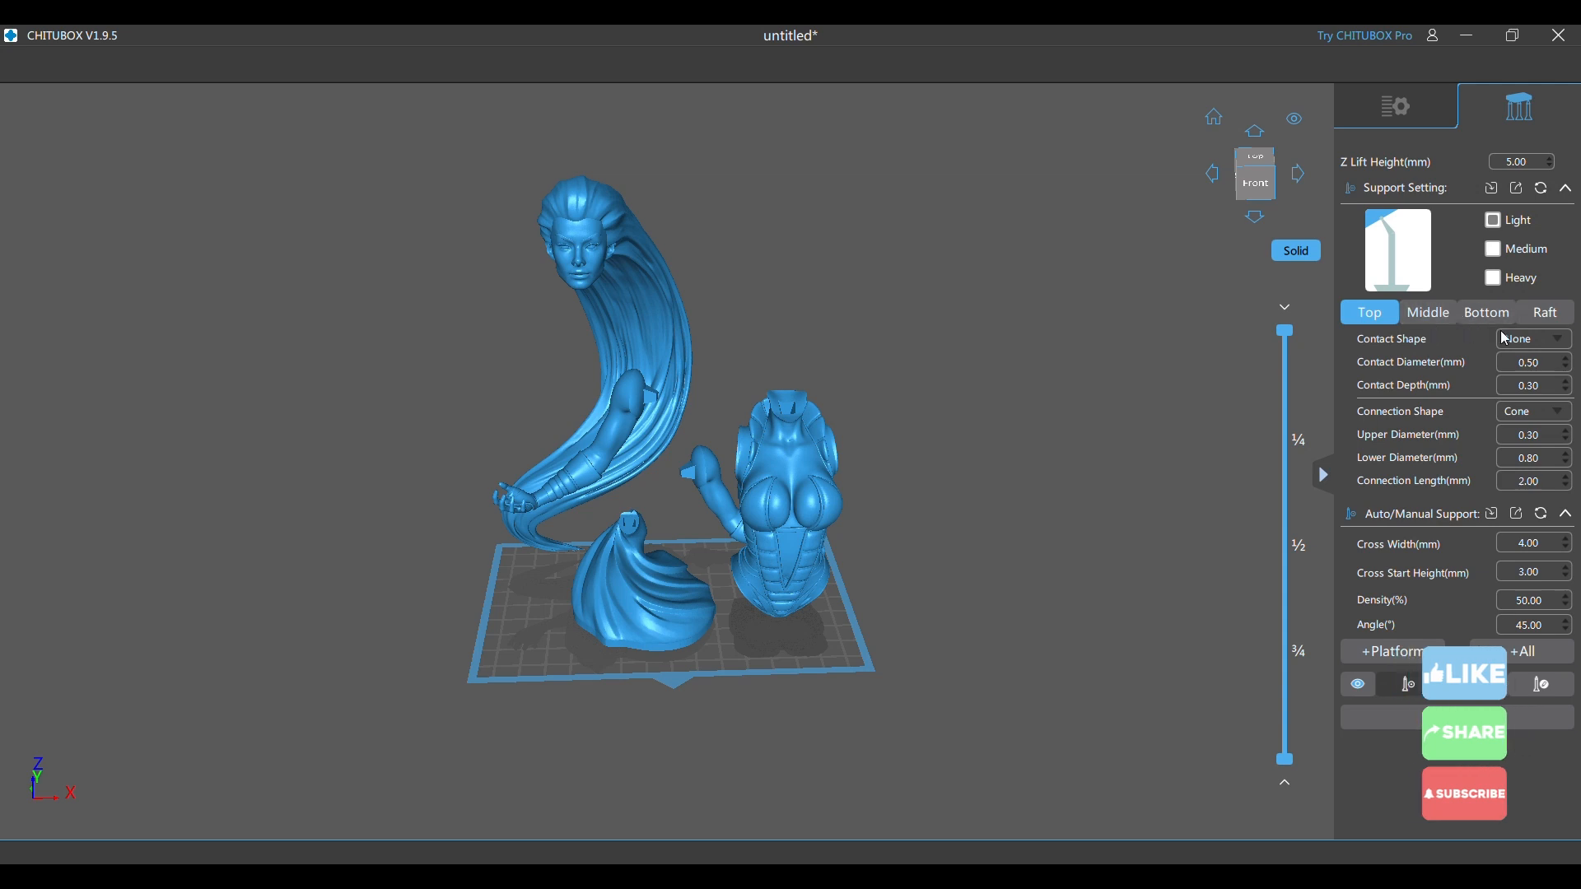
{"action": "left_click", "coordinate": [1495, 281]}
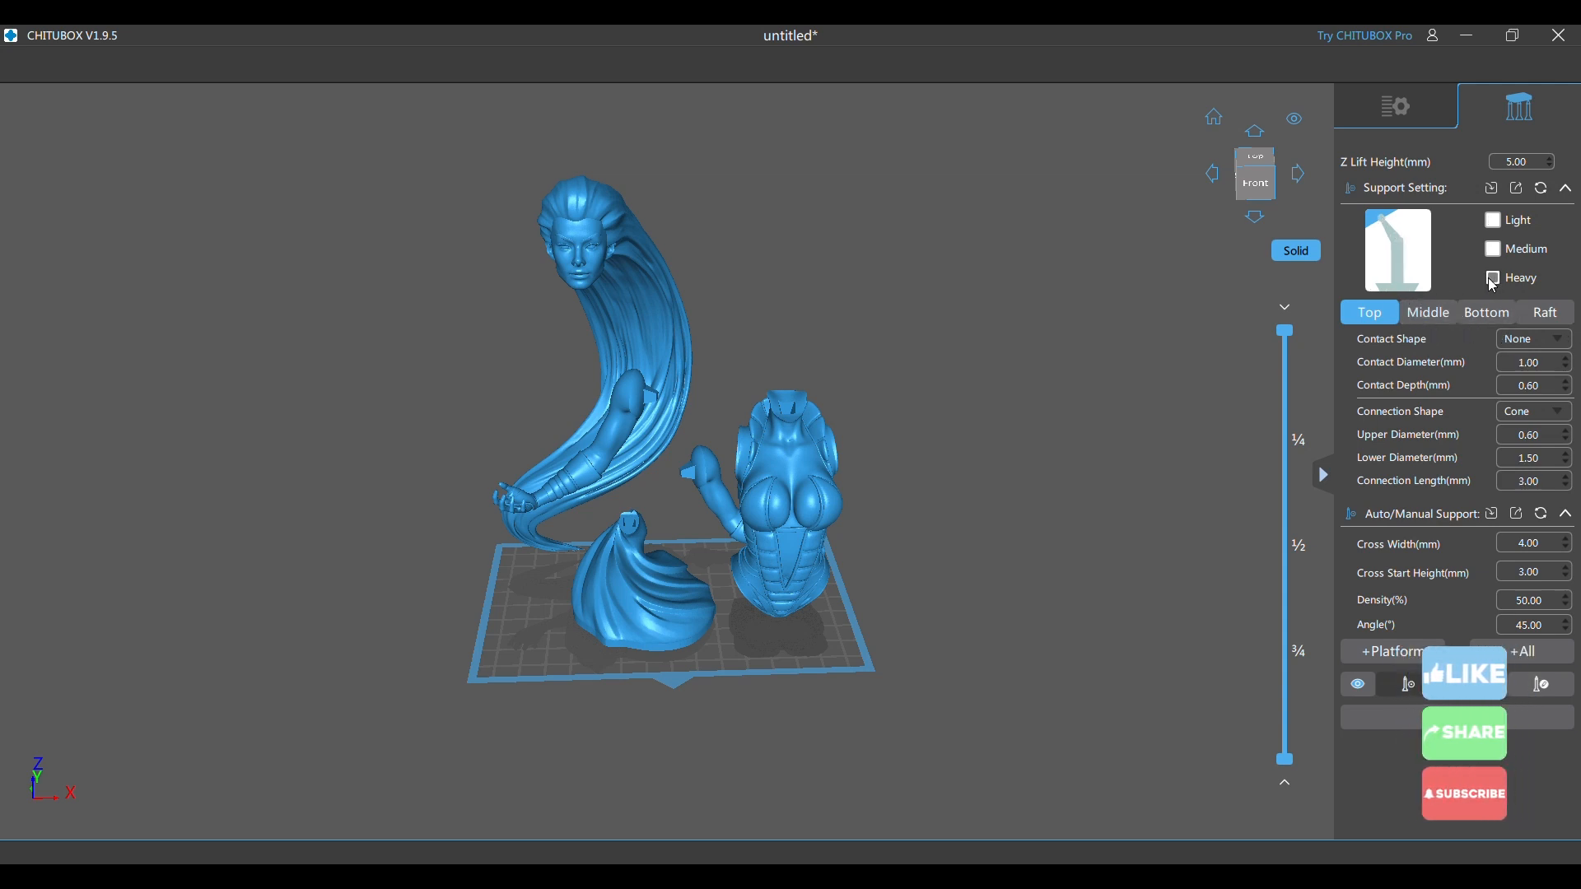
{"action": "left_click", "coordinate": [1493, 220]}
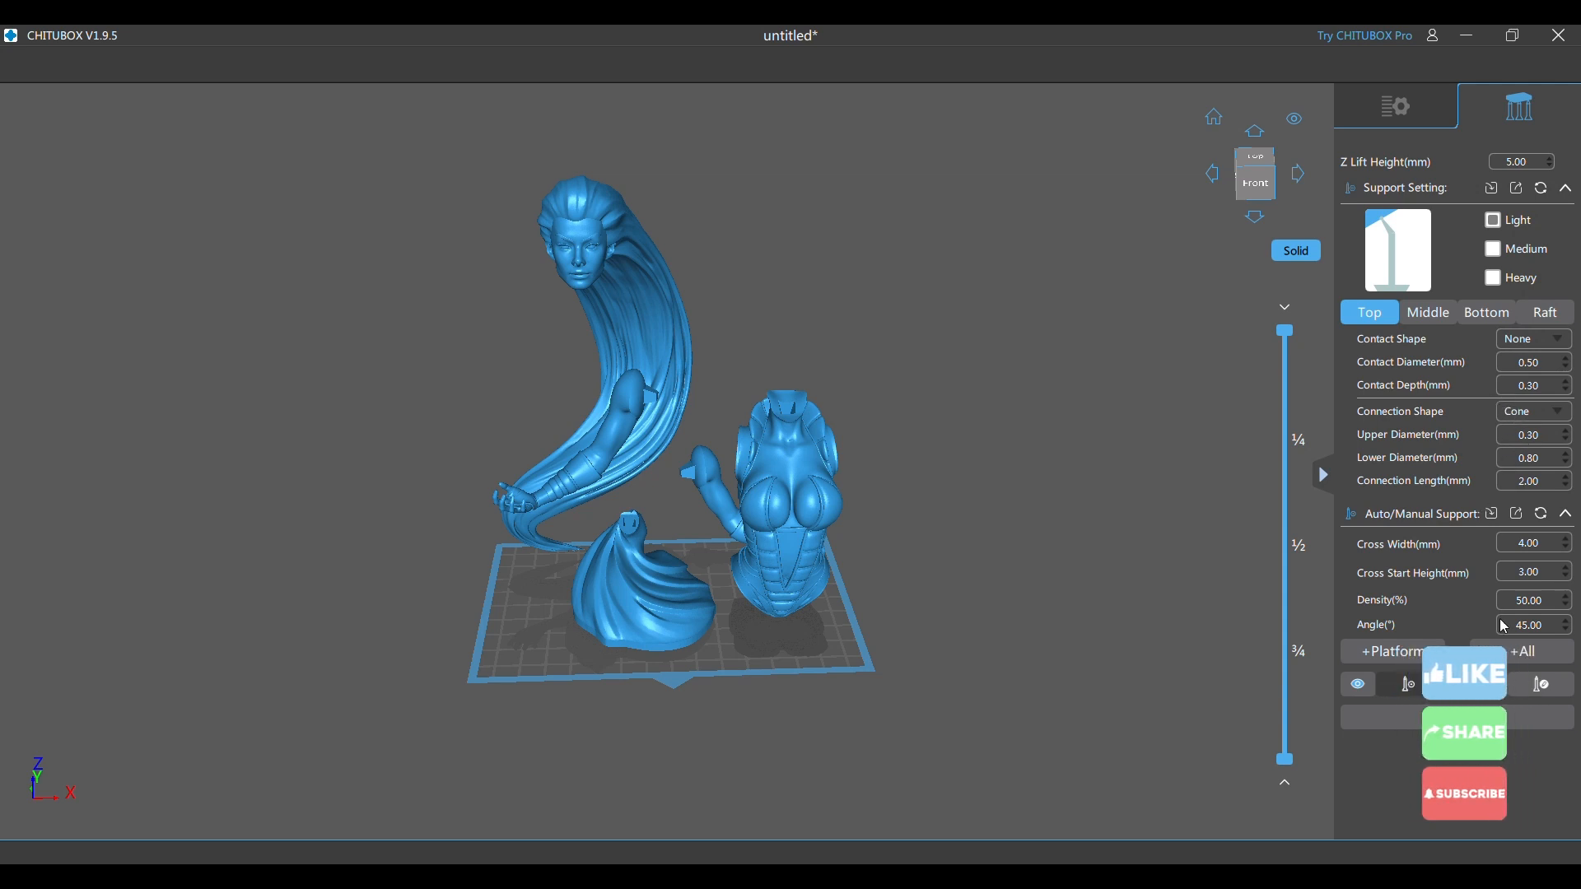
{"action": "left_click", "coordinate": [1534, 658]}
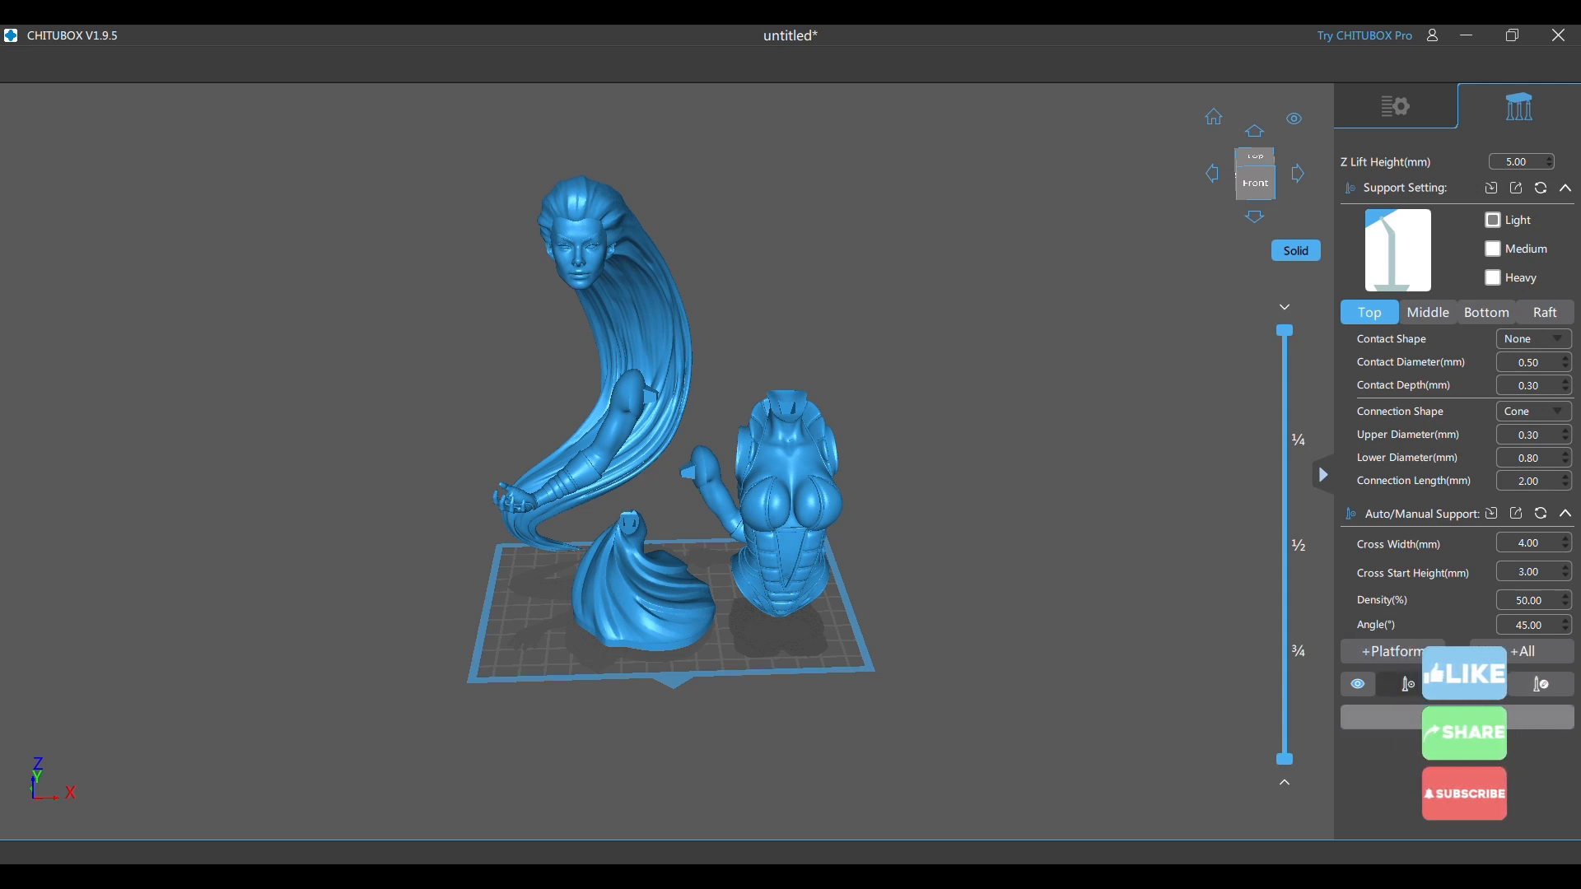
- Generate automatic light supports on all surfaces at 50% density and 45° angle, and slice the five-part plate
{"action": "left_click", "coordinate": [1527, 657]}
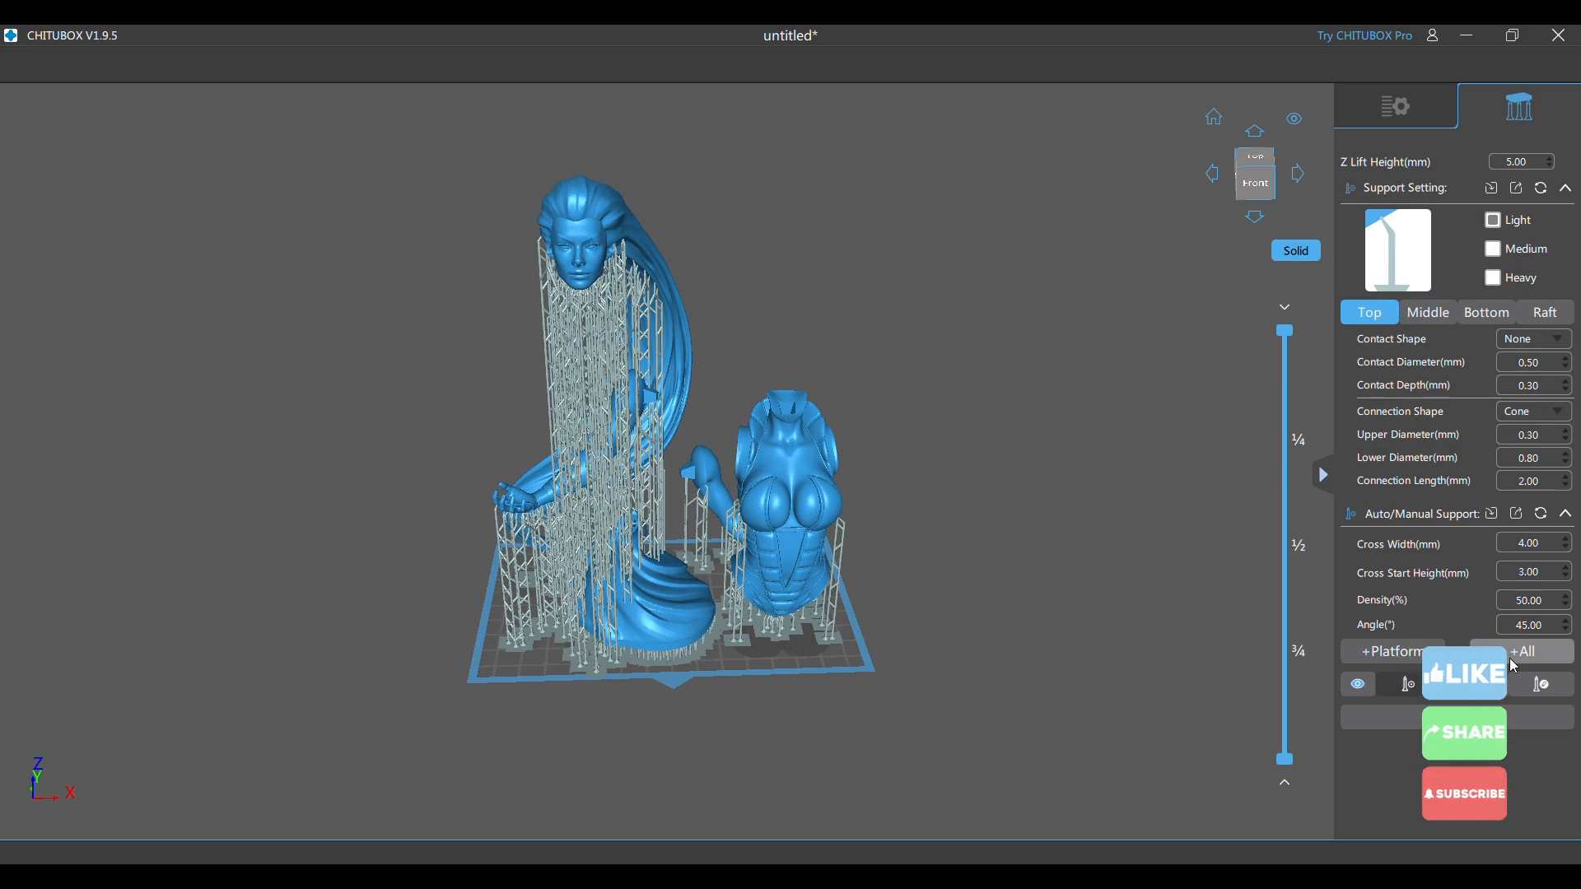
{"action": "left_click_drag", "start_coordinate": [904, 540], "coordinate": [296, 485]}
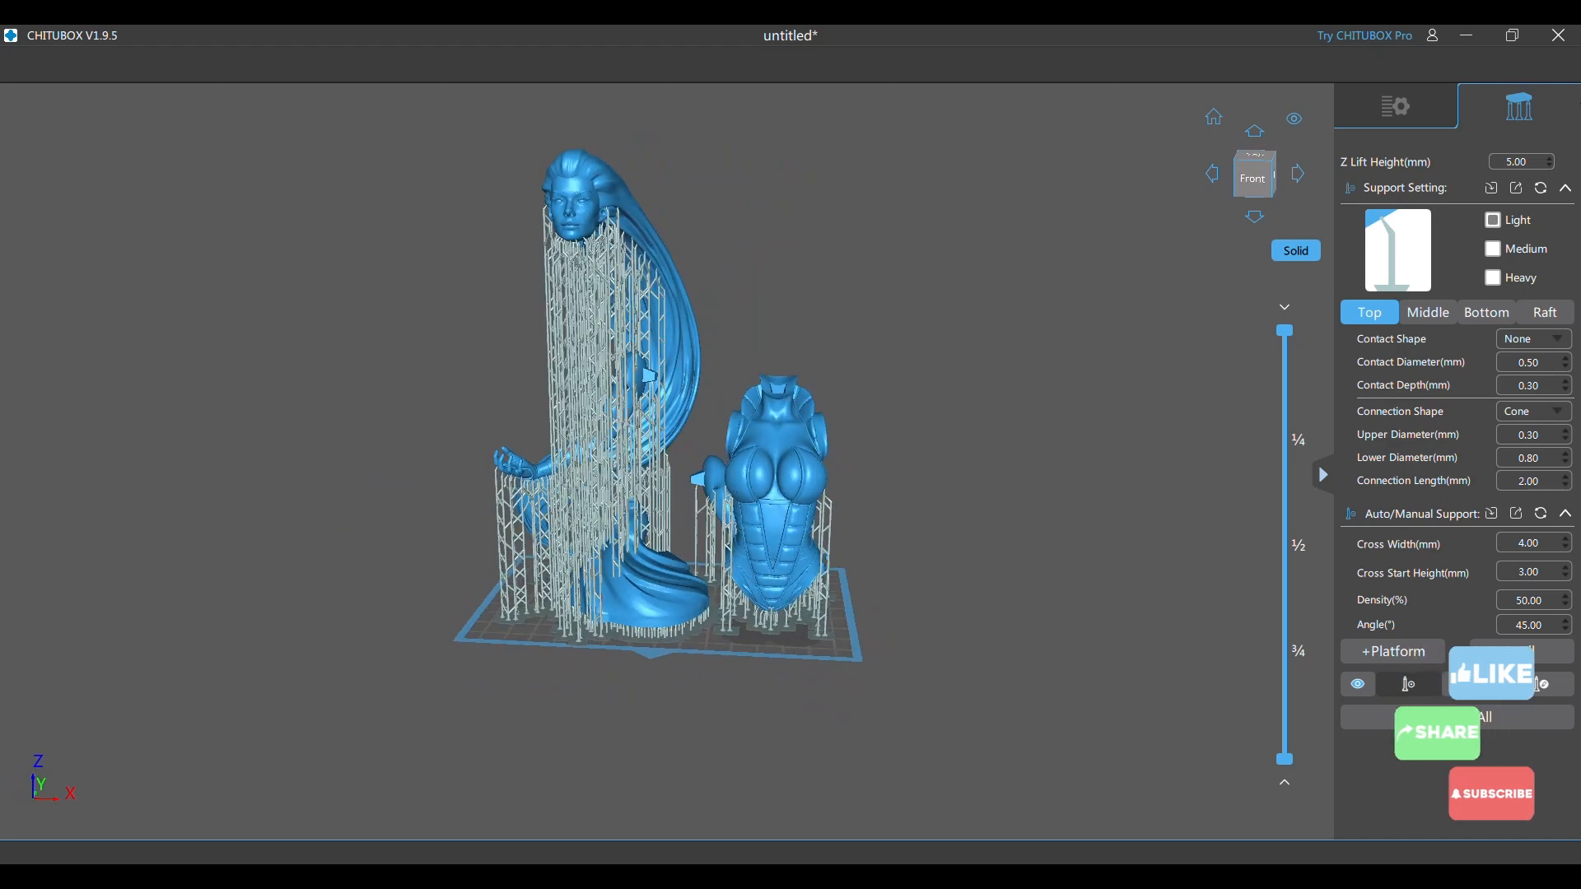
{"action": "left_click", "coordinate": [1397, 106]}
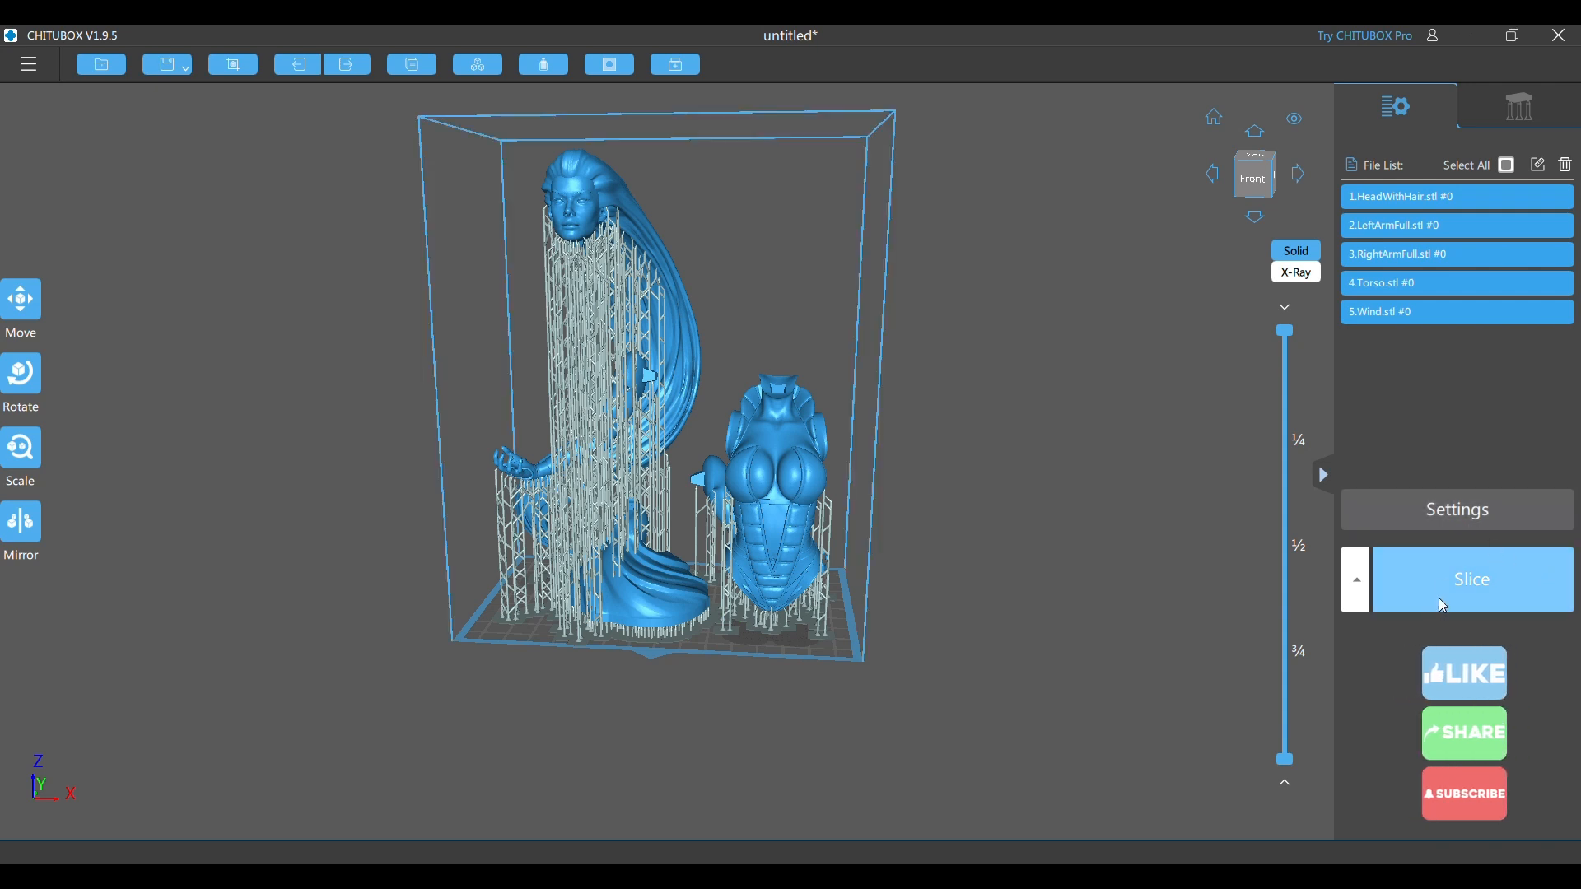
{"action": "left_click", "coordinate": [1486, 582]}
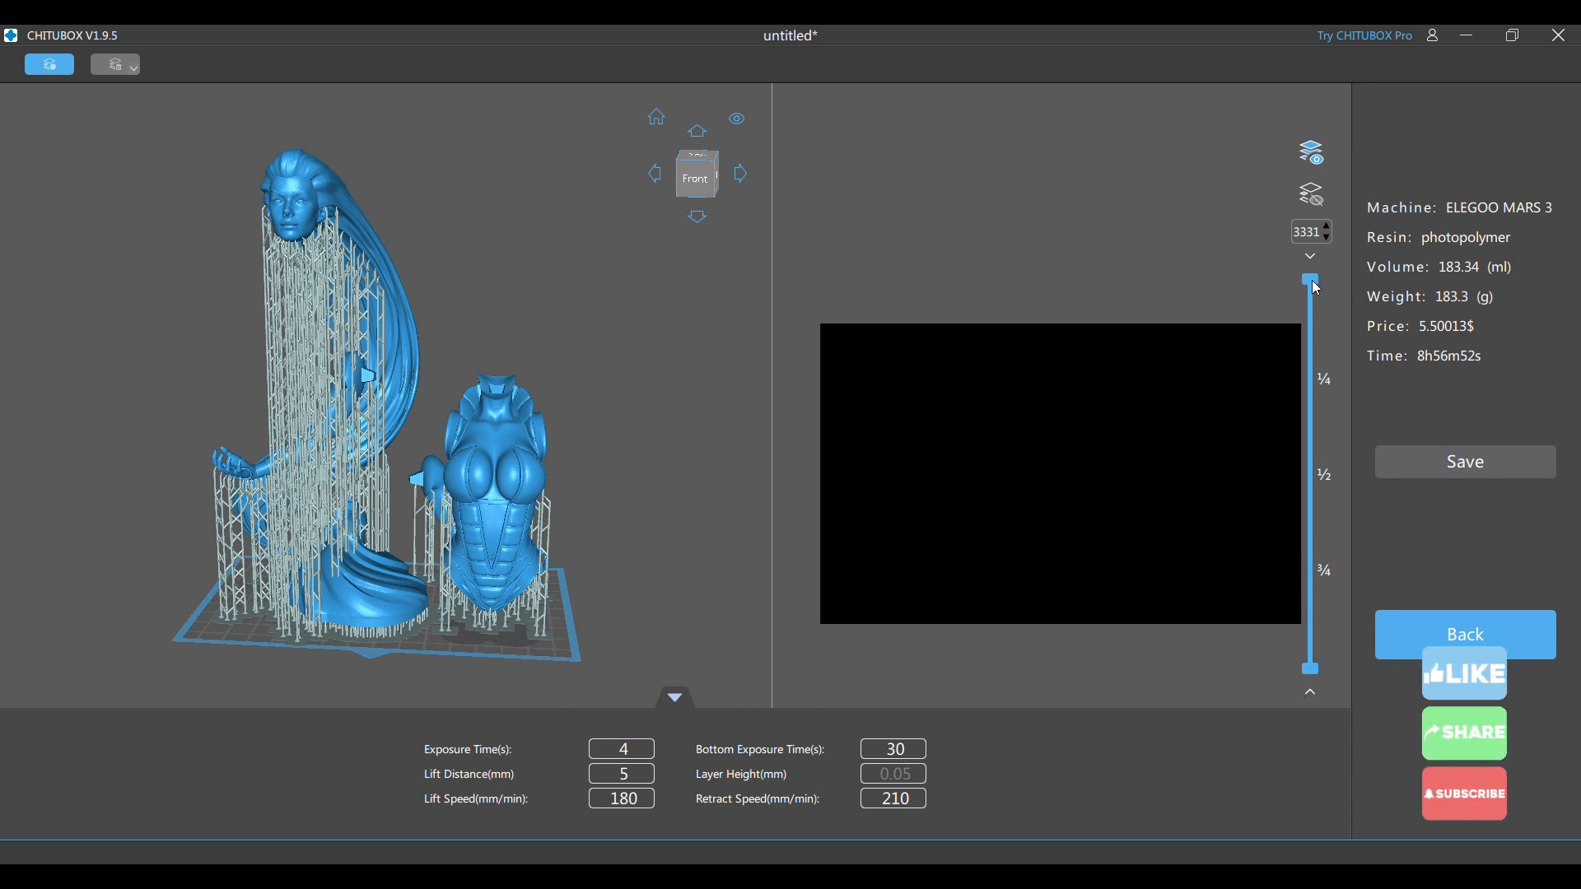
- Inspect the sliced layers in the preview, from the top layer down to layer 1 and back up to about layer 388
{"action": "left_click_drag", "start_coordinate": [1312, 280], "coordinate": [1307, 720]}
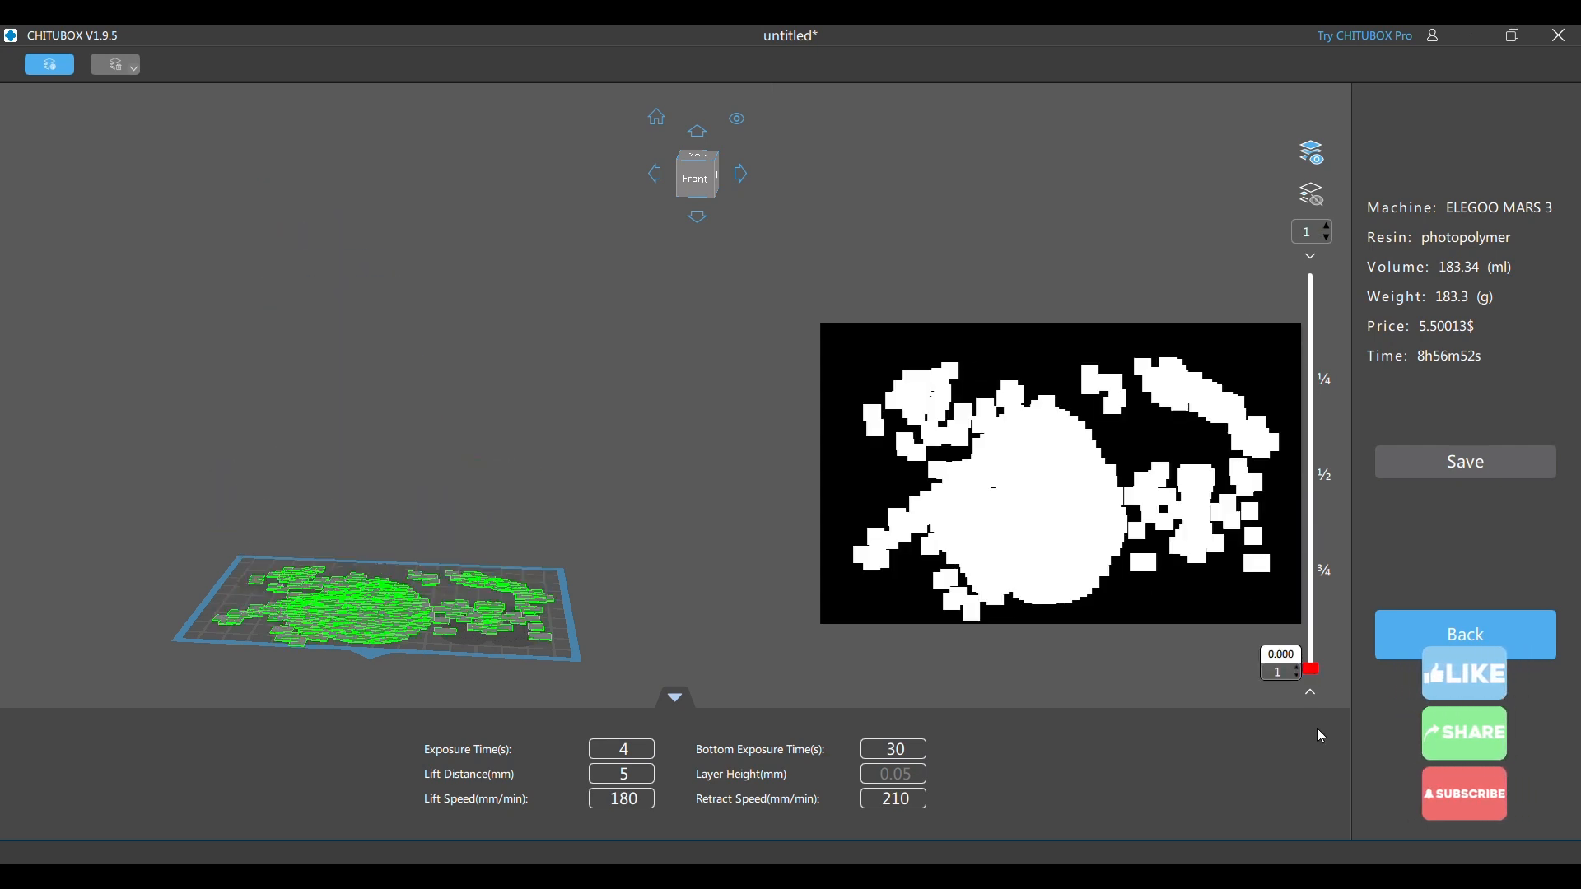
{"action": "left_click_drag", "start_coordinate": [1312, 669], "coordinate": [1373, 687]}
{"action": "left_click_drag", "start_coordinate": [1376, 682], "coordinate": [1364, 608]}
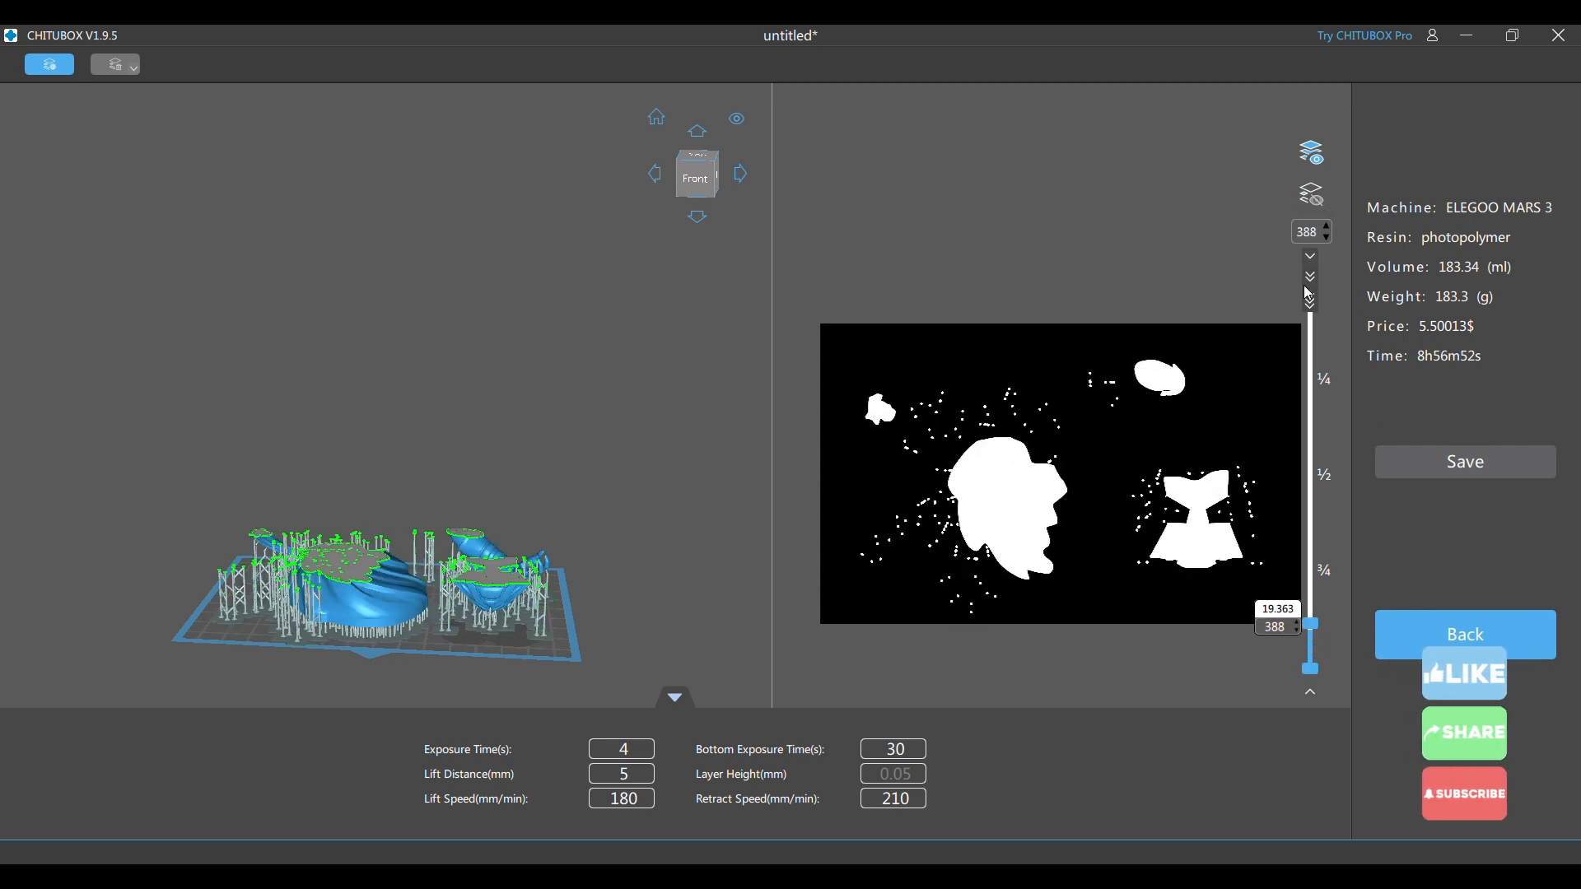